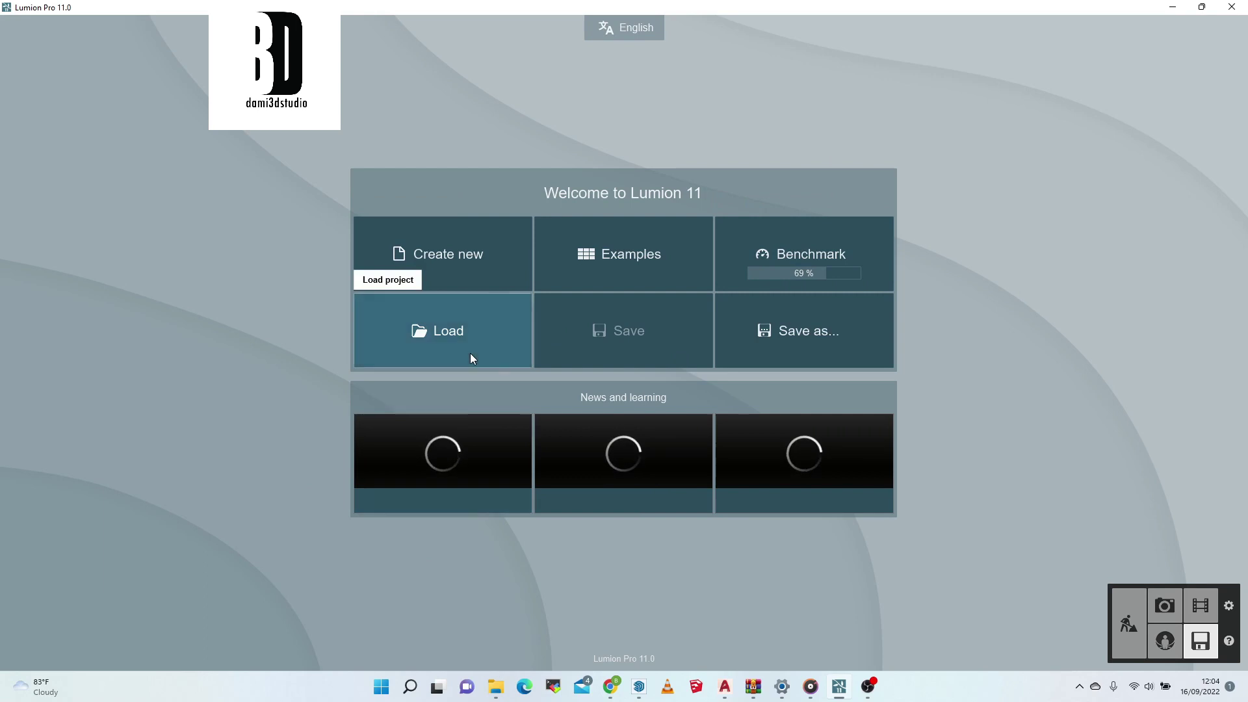
# Step: Create a new project scene and import the SketchUp file exterior1.skp under the model name exterior1e
pyautogui.click(486, 251)
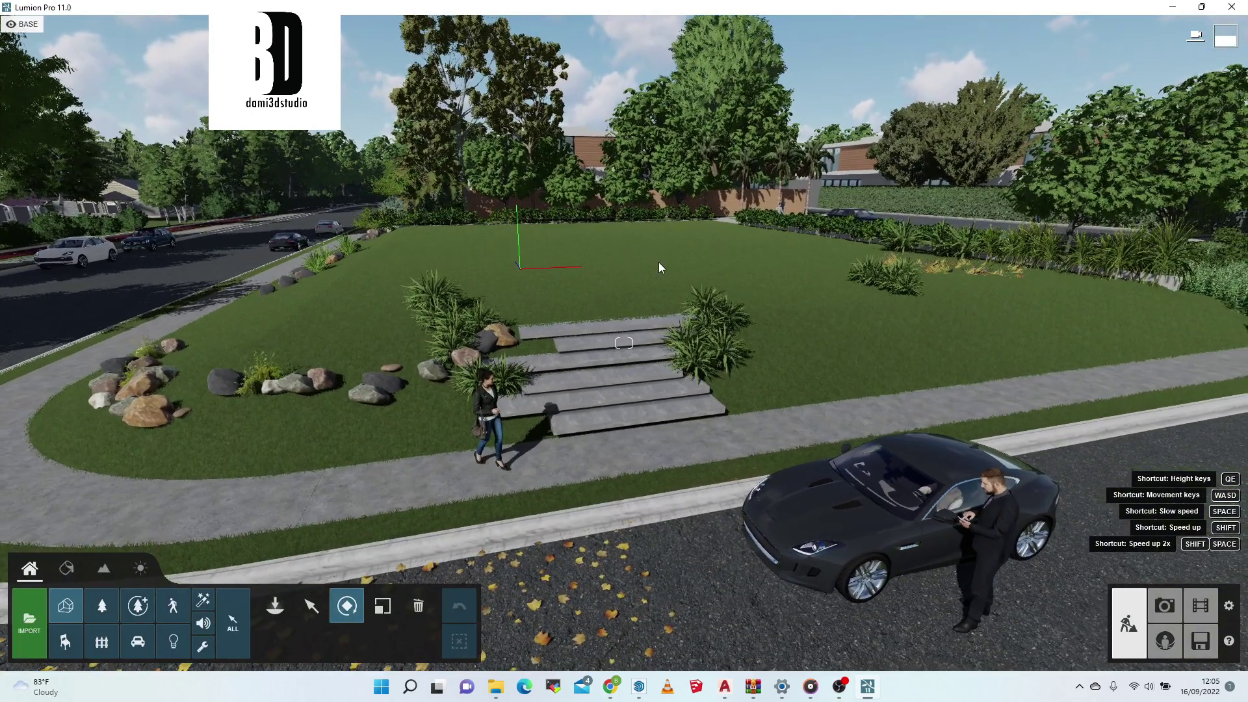
pyautogui.click(29, 621)
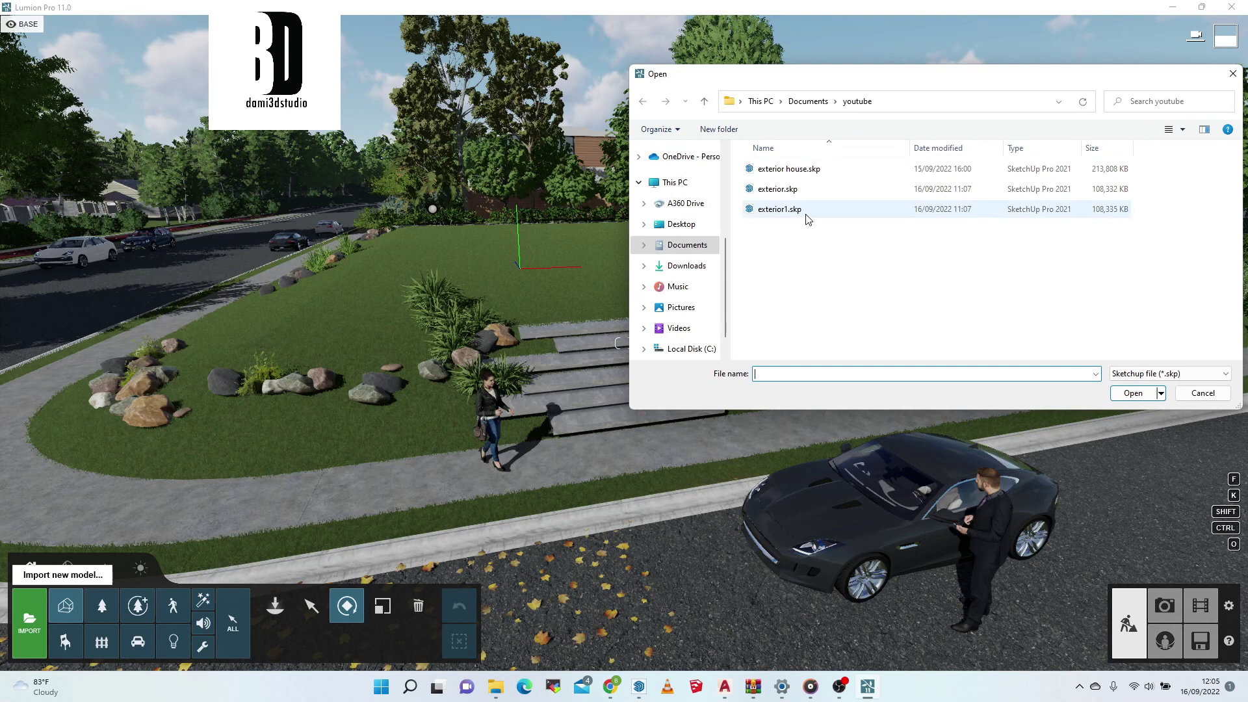
pyautogui.doubleClick(806, 215)
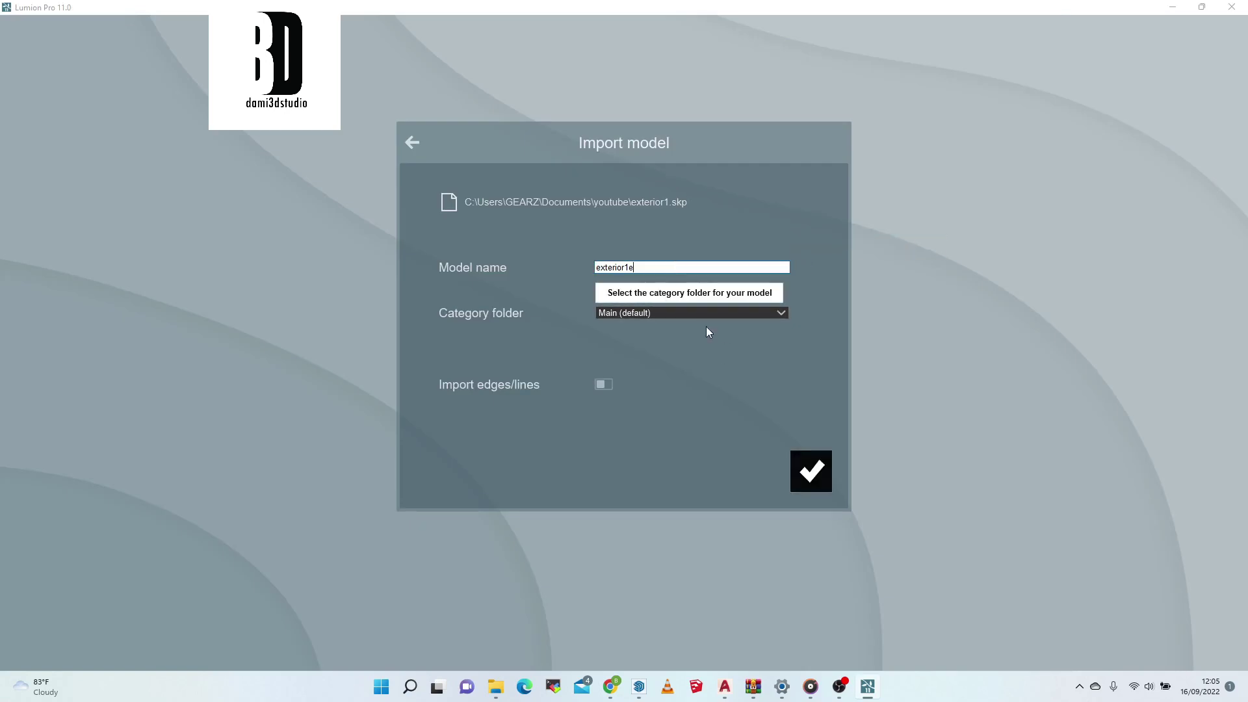
pyautogui.click(806, 472)
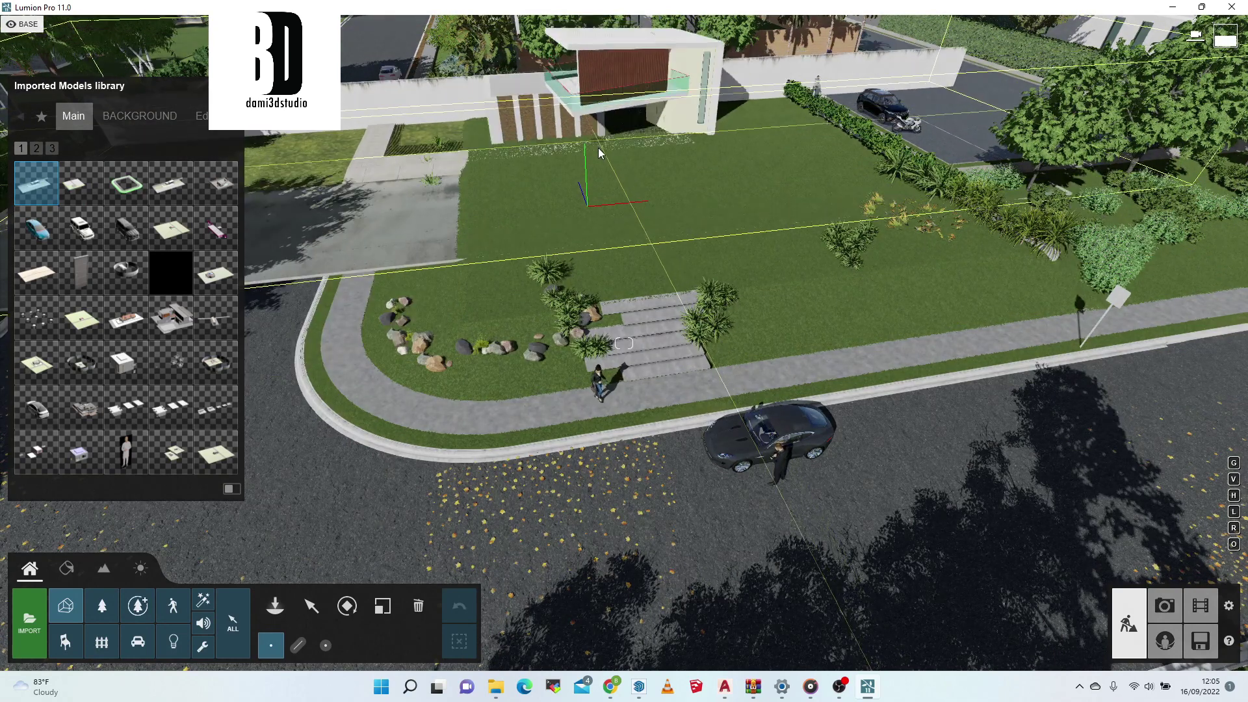
# Step: Place the imported house model on the lawn behind the stone steps and raise it slightly above the terrain
pyautogui.click(624, 151)
pyautogui.press('Escape')
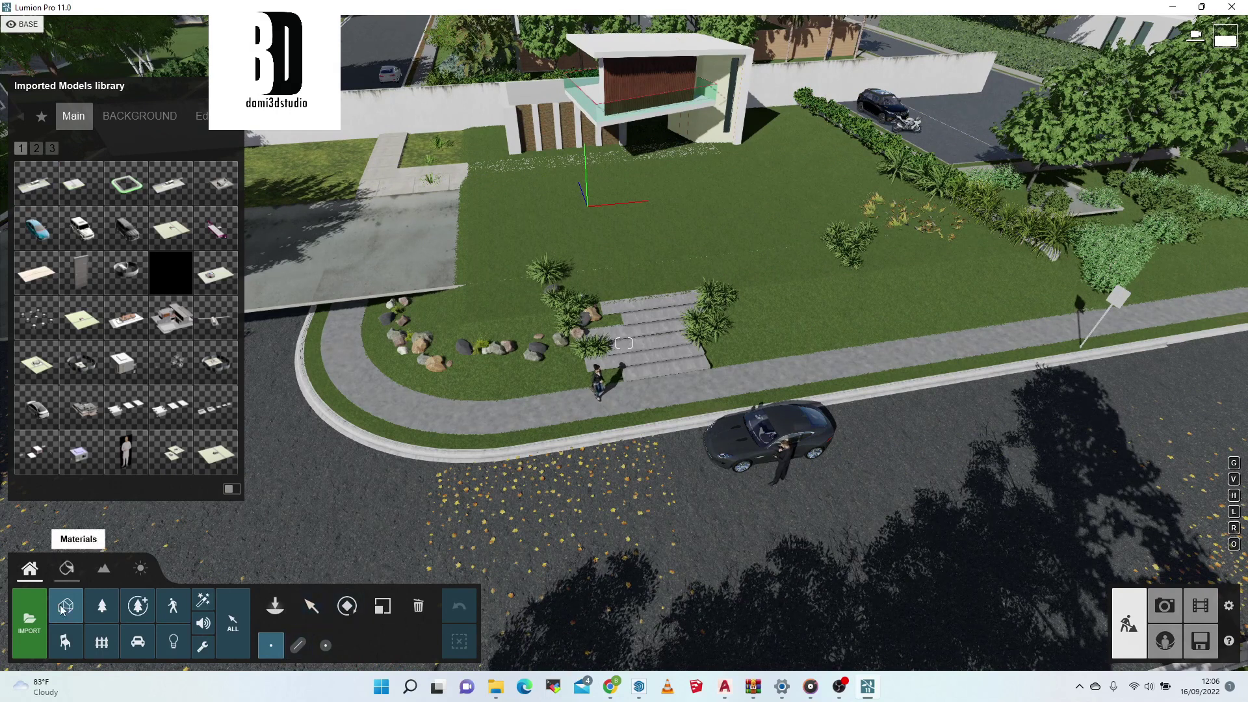
pyautogui.click(306, 614)
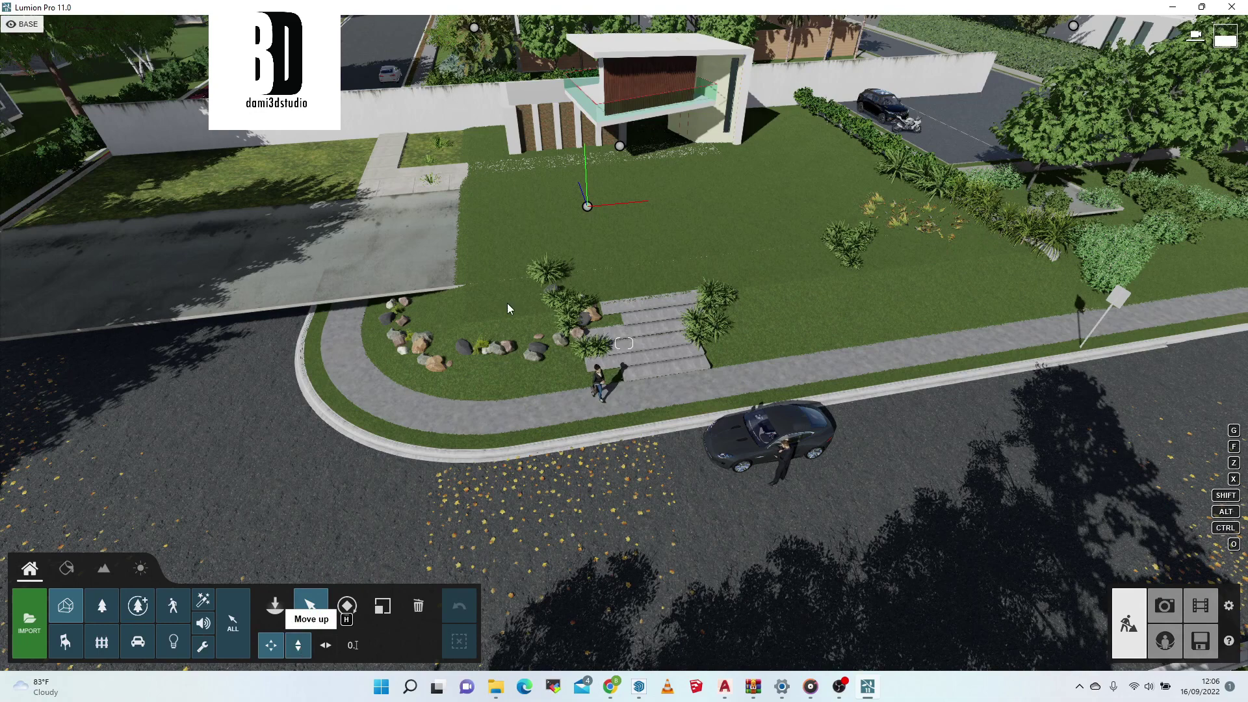
pyautogui.click(619, 143)
pyautogui.moveTo(618, 144); pyautogui.dragTo(619, 126)
# Step: Apply Interior Glass 004 to the balcony railing and set its colorization to black
pyautogui.moveTo(618, 141); pyautogui.dragTo(621, 52, button='right')
pyautogui.press('w')
pyautogui.press('w')
pyautogui.moveTo(624, 342); pyautogui.dragTo(653, 184, button='right')
pyautogui.press('w')
pyautogui.press('s')
pyautogui.moveTo(663, 307); pyautogui.dragTo(551, 261, button='right')
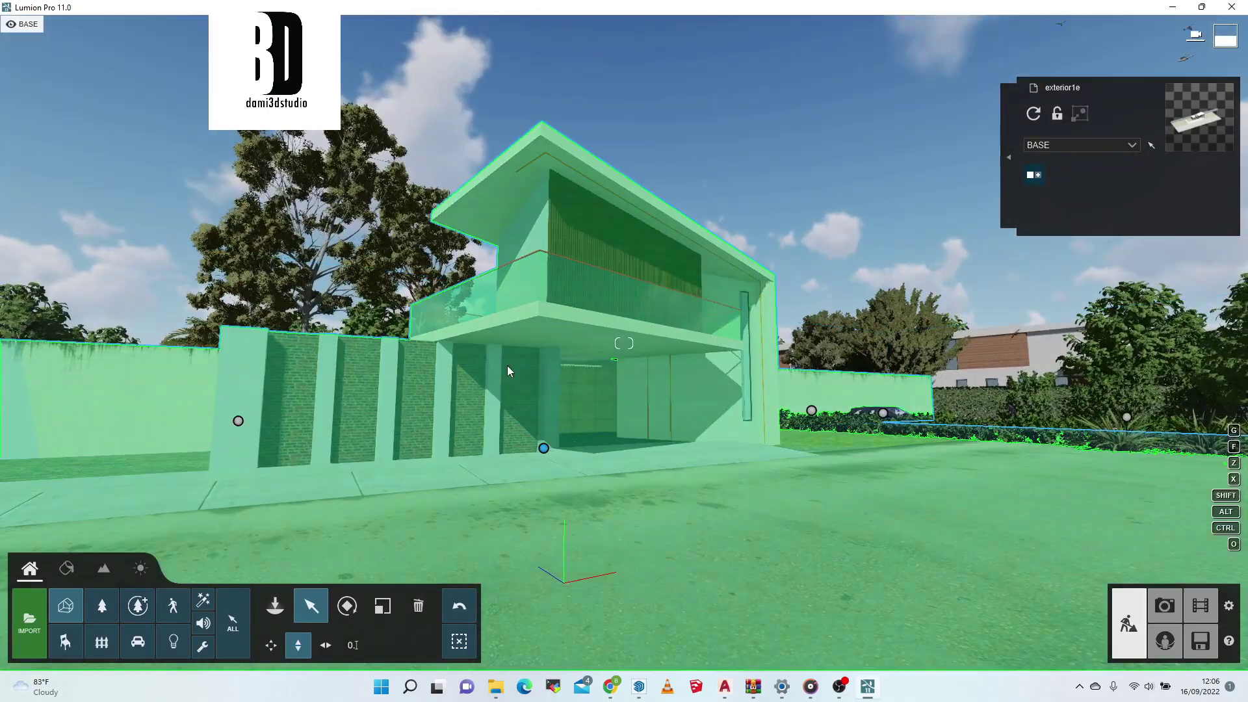
pyautogui.click(66, 568)
pyautogui.press('w')
pyautogui.moveTo(325, 416); pyautogui.dragTo(399, 516, button='right')
pyautogui.press('w')
pyautogui.click(667, 349)
pyautogui.click(77, 351)
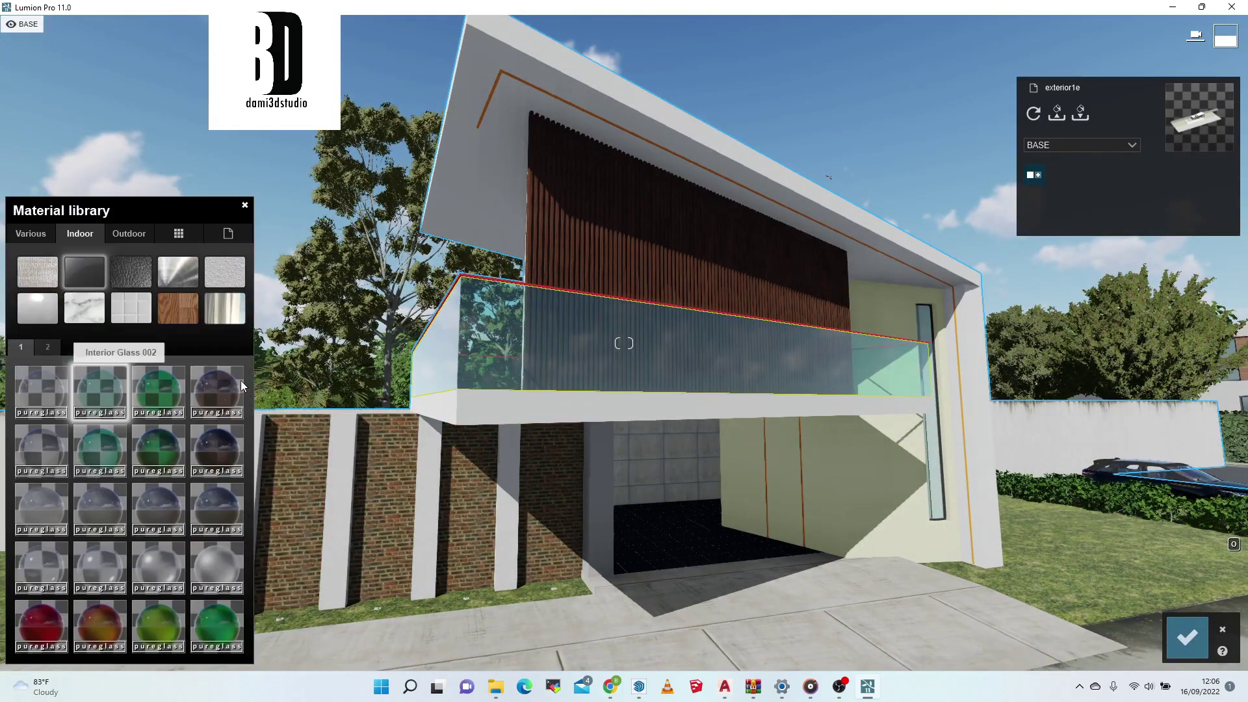
pyautogui.click(224, 393)
pyautogui.click(22, 473)
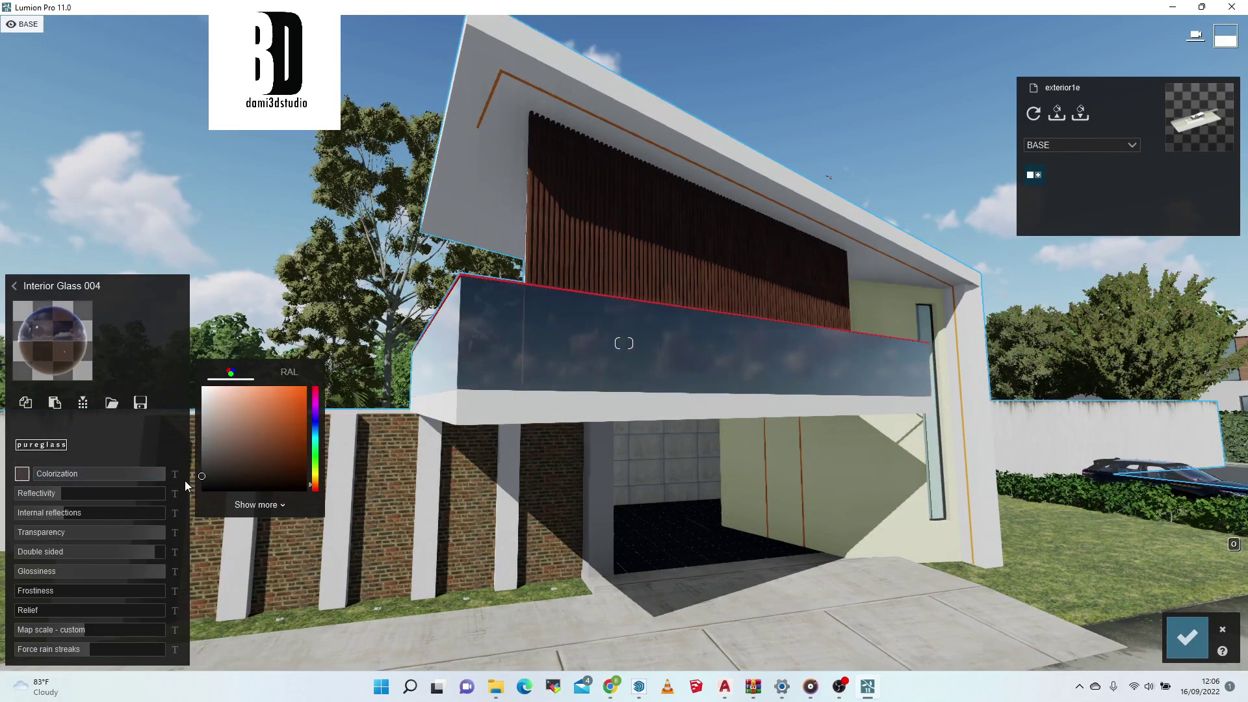
pyautogui.click(202, 480)
# Step: Apply the same kind of interior glass to the tall narrow window beside the entrance
pyautogui.press('s')
pyautogui.press('w')
pyautogui.moveTo(546, 130)
pyautogui.mouseDown(button='right')
pyautogui.moveTo(547, 178)
pyautogui.moveTo(910, 221)
pyautogui.moveTo(792, 254)
pyautogui.moveTo(468, 280)
pyautogui.mouseUp(button='right')
pyautogui.click(834, 258)
pyautogui.click(65, 342)
pyautogui.click(220, 396)
# Step: Replace the brick on the front wall panels between the pillars with a dark stacked-stone material from the indoor library
pyautogui.press('s')
pyautogui.moveTo(39, 387); pyautogui.dragTo(603, 396, button='right')
pyautogui.click(602, 397)
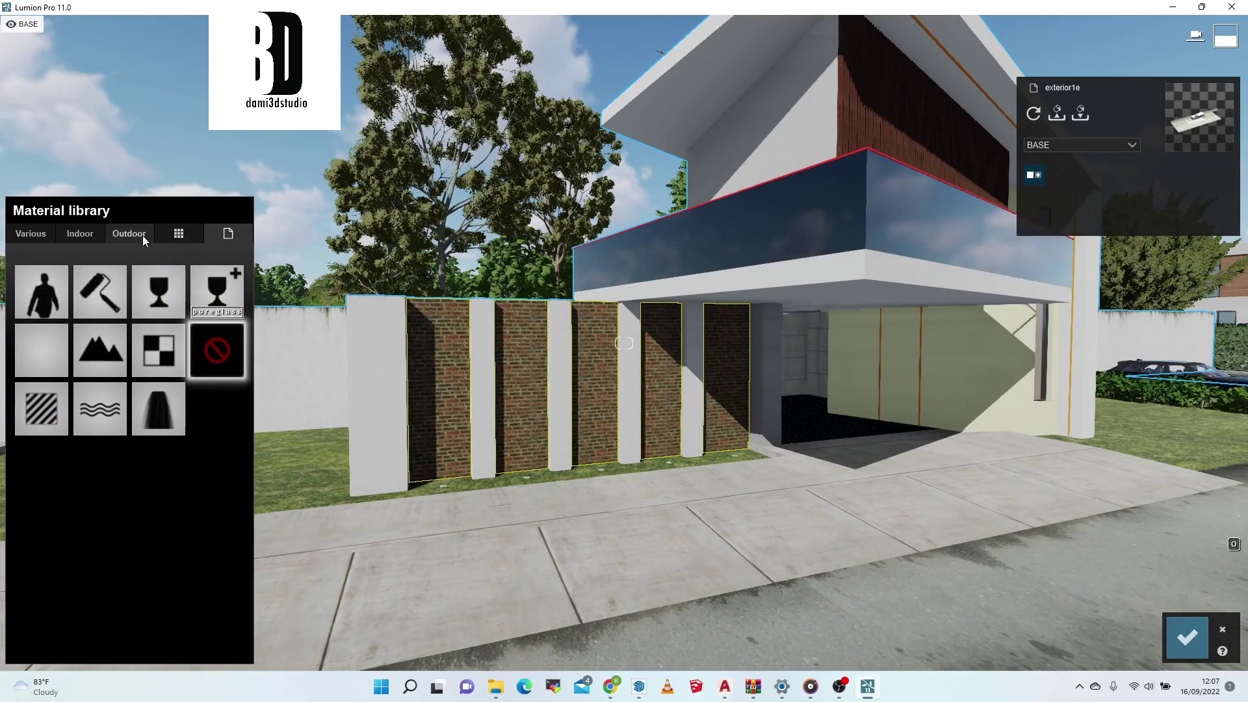
pyautogui.click(80, 233)
pyautogui.click(131, 307)
pyautogui.click(100, 517)
# Step: Apply the dark Poliigon rectangular limestone tile material to the wall beside the garage and adjust its colorization
pyautogui.moveTo(533, 390); pyautogui.dragTo(628, 425, button='right')
pyautogui.press('w')
pyautogui.click(628, 425)
pyautogui.click(80, 233)
pyautogui.click(132, 318)
pyautogui.click(43, 505)
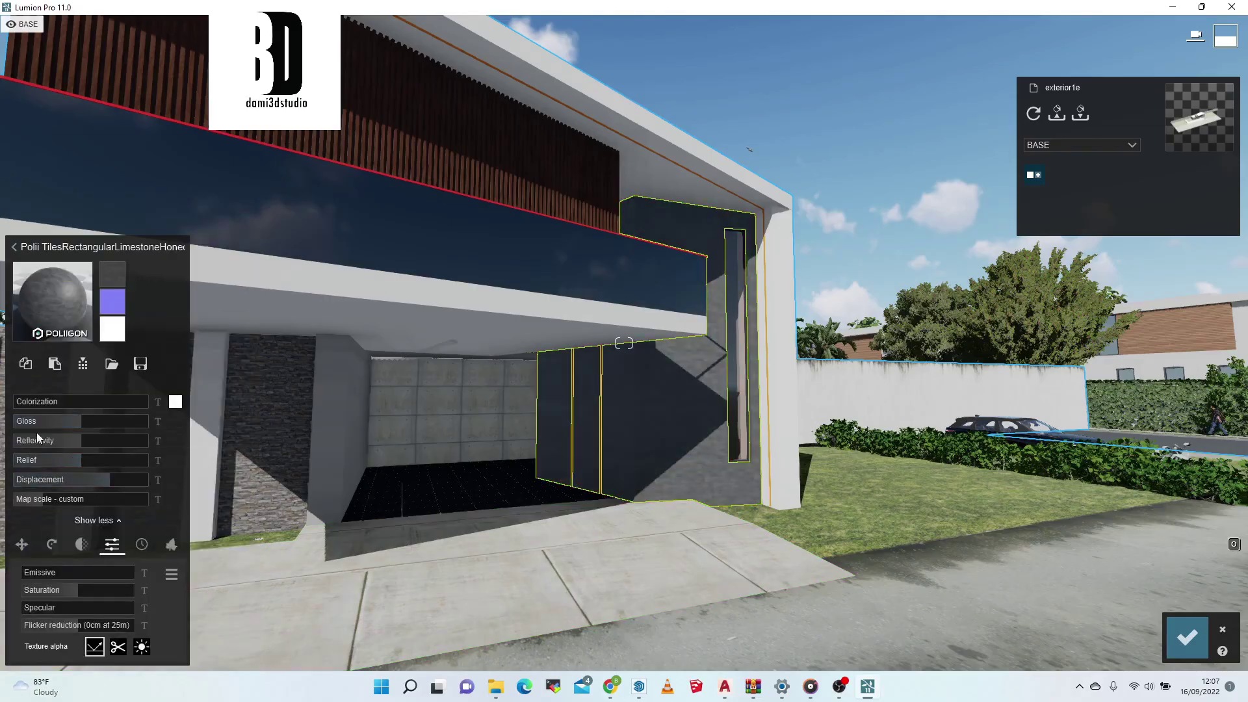
pyautogui.click(175, 402)
pyautogui.moveTo(34, 404); pyautogui.dragTo(56, 402)
# Step: Apply the outdoor material Polii Concrete 32 2k to the house's roof and column frame
pyautogui.press('s')
pyautogui.press('w')
pyautogui.moveTo(604, 344); pyautogui.dragTo(765, 302, button='right')
pyautogui.click(653, 221)
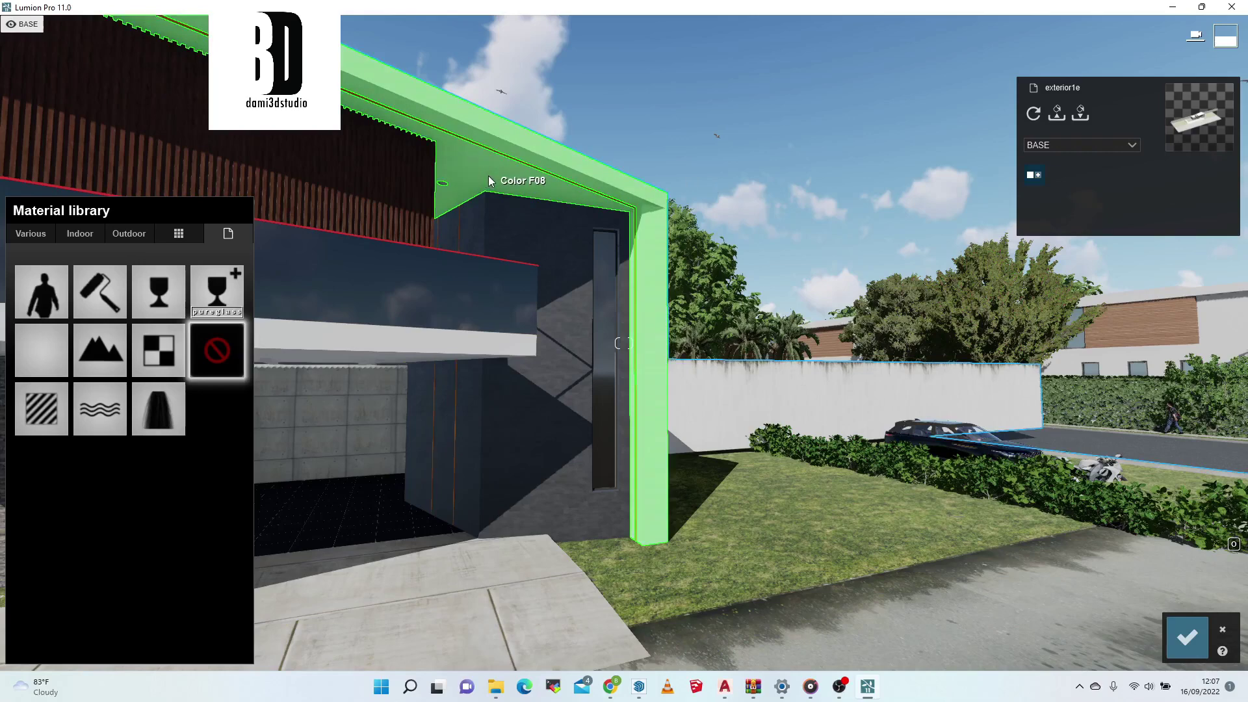
pyautogui.click(125, 234)
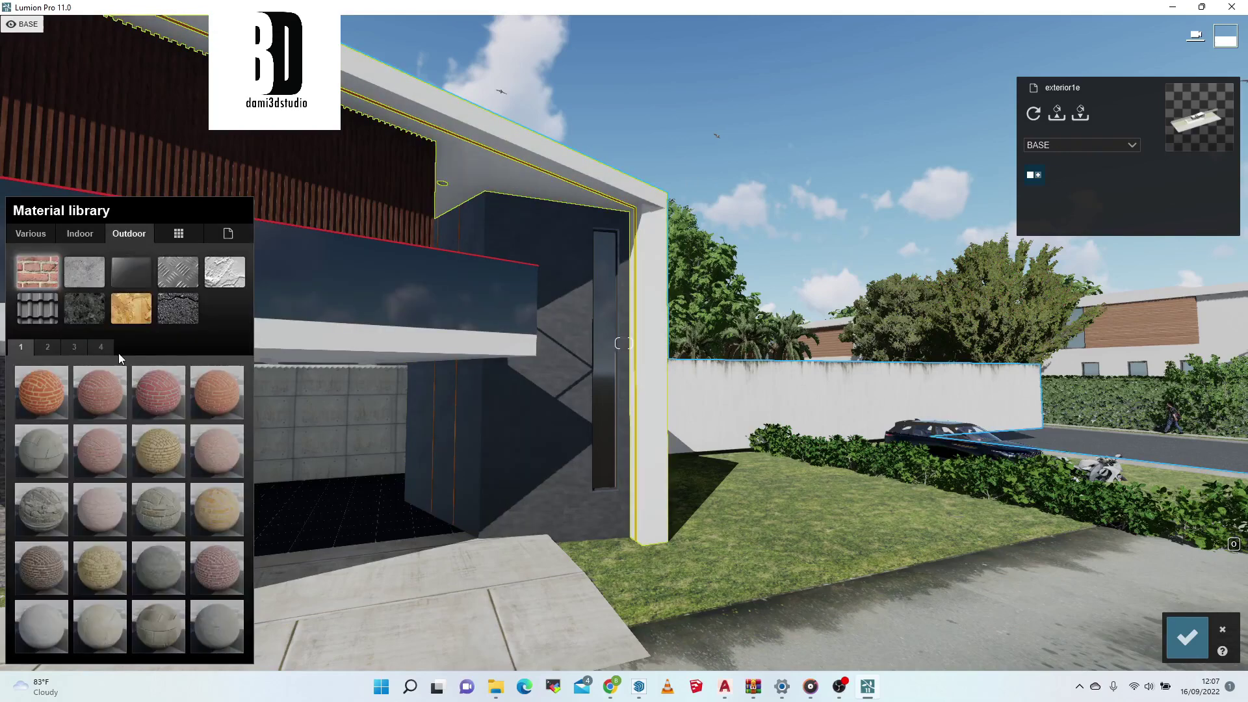
pyautogui.click(100, 351)
pyautogui.click(104, 394)
# Step: Set the frame concrete's colorization to white and increase its strength
pyautogui.press('w')
pyautogui.moveTo(657, 370); pyautogui.dragTo(781, 403, button='right')
pyautogui.click(781, 403)
pyautogui.click(177, 401)
pyautogui.moveTo(224, 405); pyautogui.dragTo(89, 379)
pyautogui.moveTo(26, 405); pyautogui.dragTo(108, 411)
pyautogui.press('s')
pyautogui.press('s')
pyautogui.moveTo(913, 313); pyautogui.dragTo(793, 273, button='right')
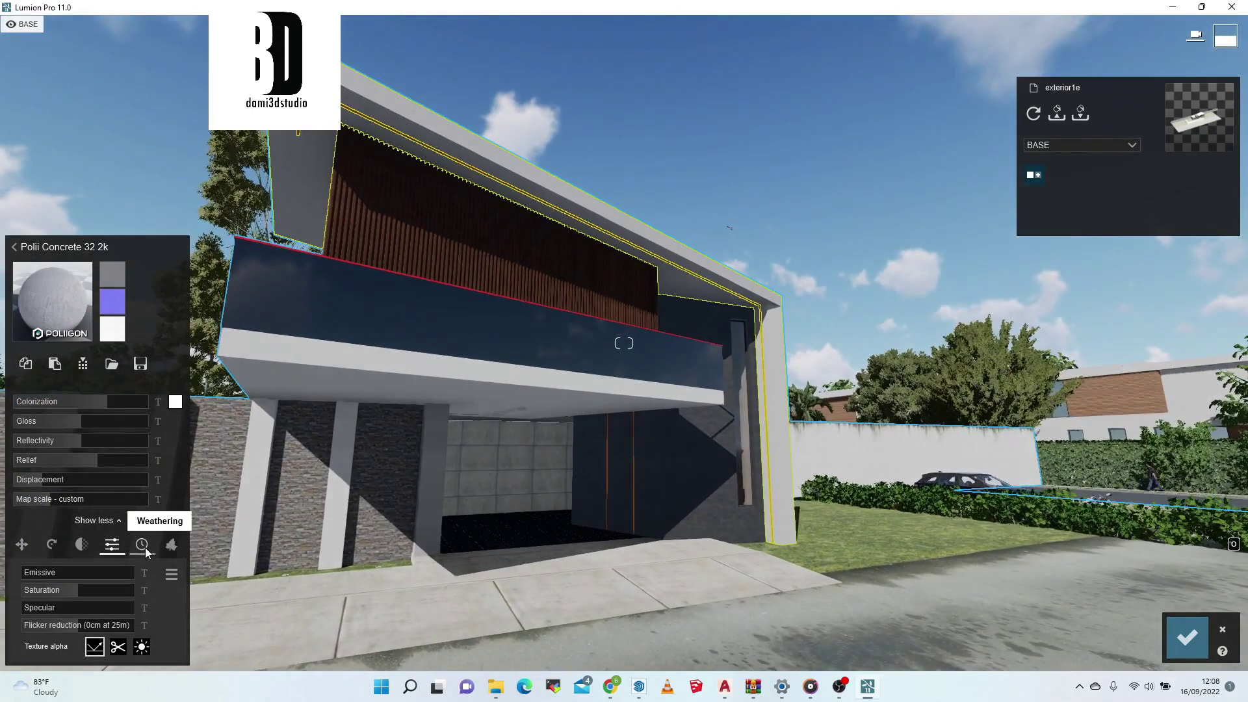
# Step: Grow foliage on the concrete frame with maximum spread, adjusting the ground level so the leaves start near the column's base
pyautogui.press('w')
pyautogui.moveTo(52, 576); pyautogui.dragTo(134, 601, button='right')
pyautogui.click(172, 546)
pyautogui.press('s')
pyautogui.press('s')
pyautogui.moveTo(74, 645); pyautogui.dragTo(85, 646)
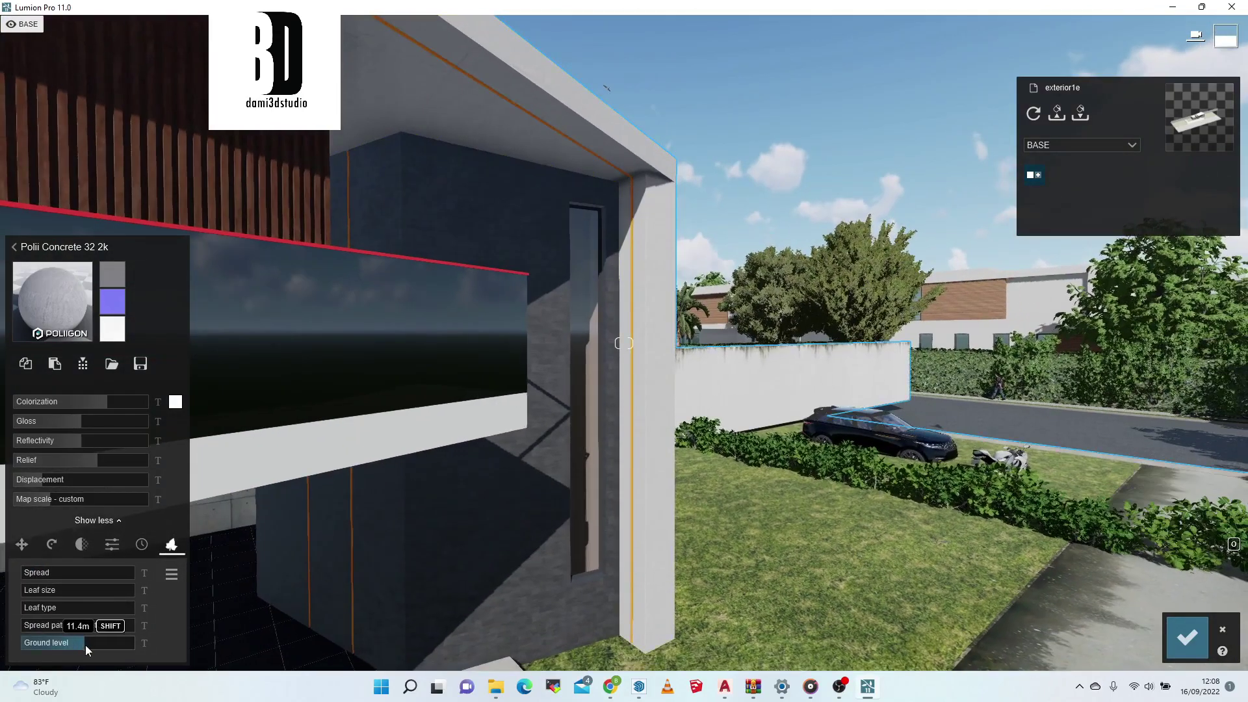
pyautogui.moveTo(51, 573); pyautogui.dragTo(135, 573)
pyautogui.click(84, 644)
pyautogui.click(77, 642)
pyautogui.moveTo(77, 642); pyautogui.dragTo(76, 641)
pyautogui.scroll(-2, 446, 341)
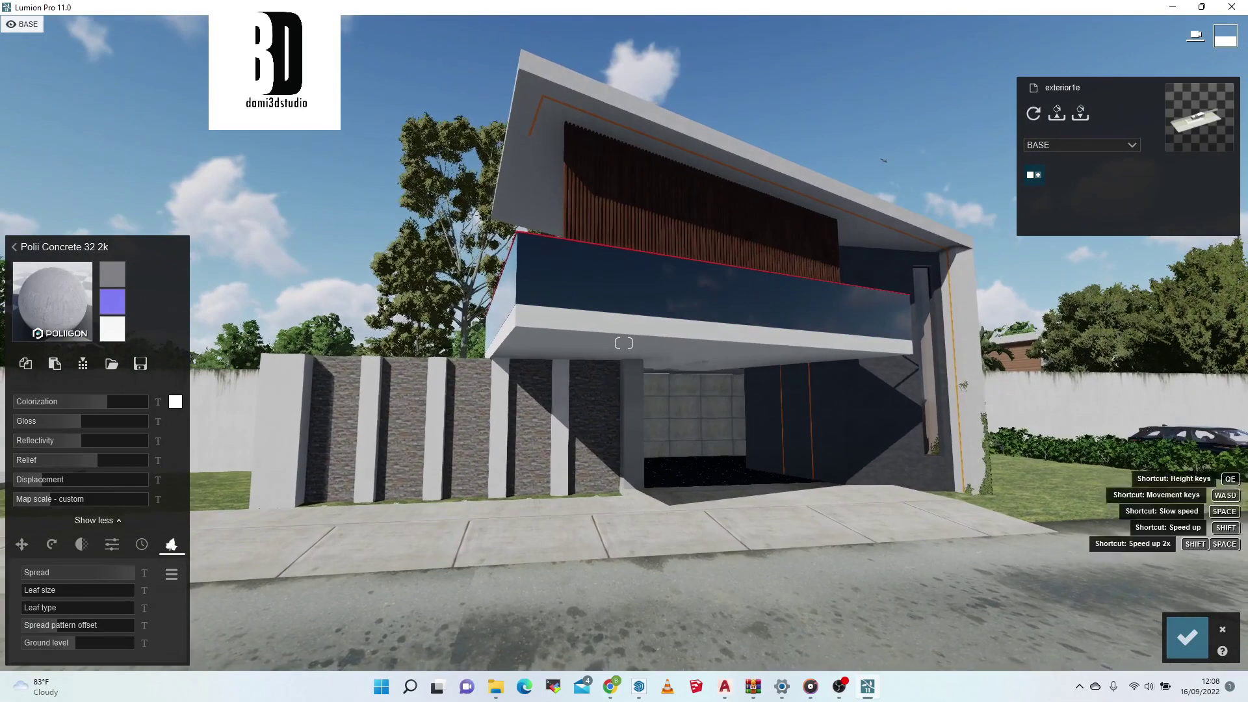
# Step: Paste the concrete material with foliage onto the front wall's pillars and shift its spread pattern offset
pyautogui.moveTo(524, 384); pyautogui.dragTo(544, 423, button='right')
pyautogui.click(413, 371)
pyautogui.click(42, 351)
pyautogui.click(54, 364)
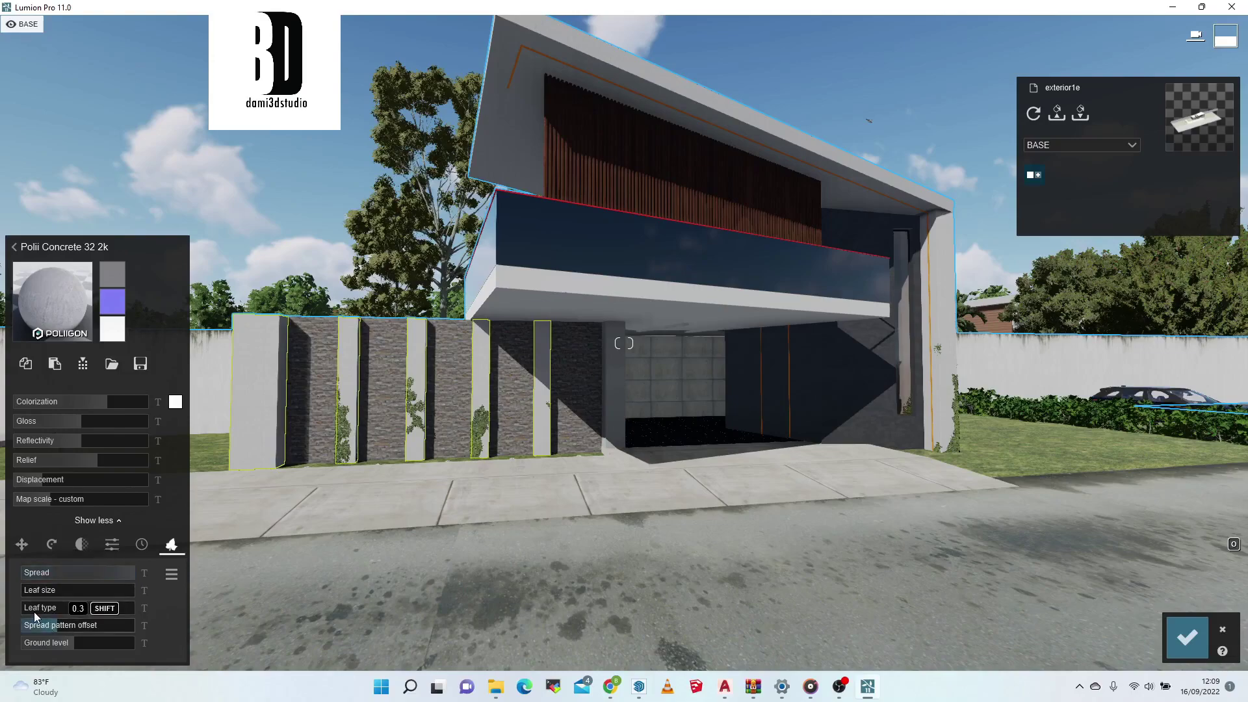
pyautogui.press('s')
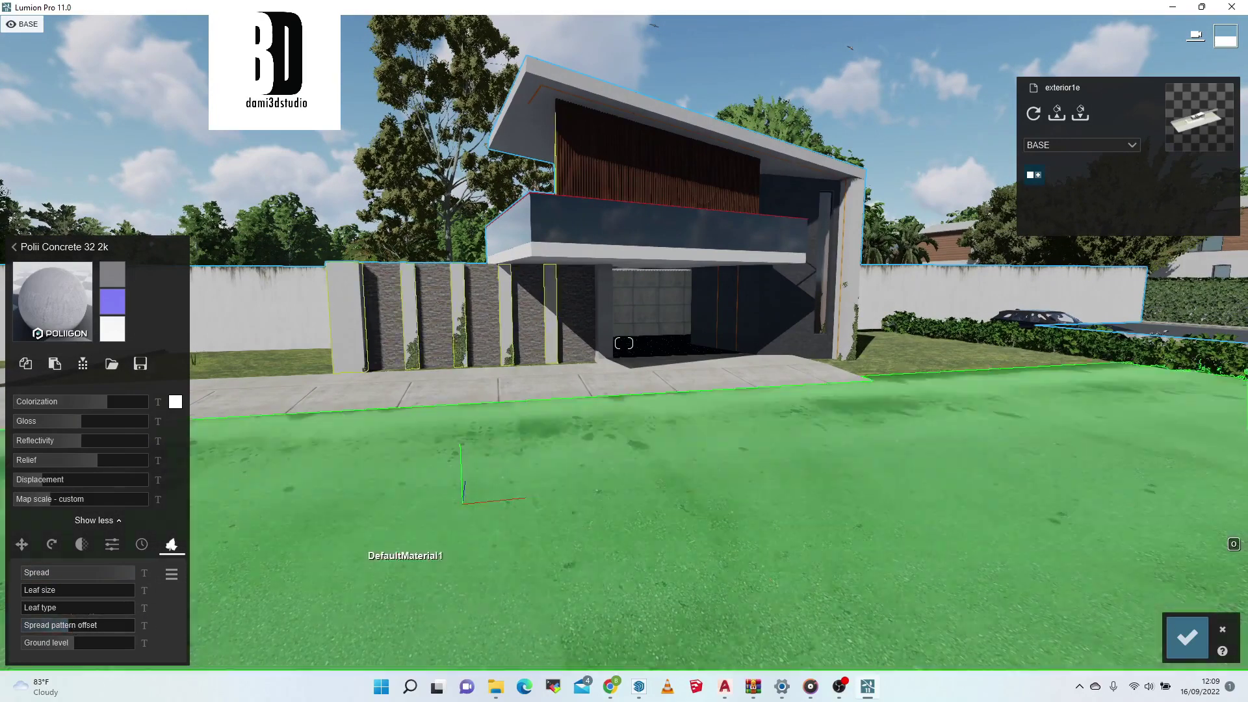
# Step: Assign the Standard material to the concrete paving in front of the garage and raise its relief to the maximum
pyautogui.press('w')
pyautogui.click(661, 341)
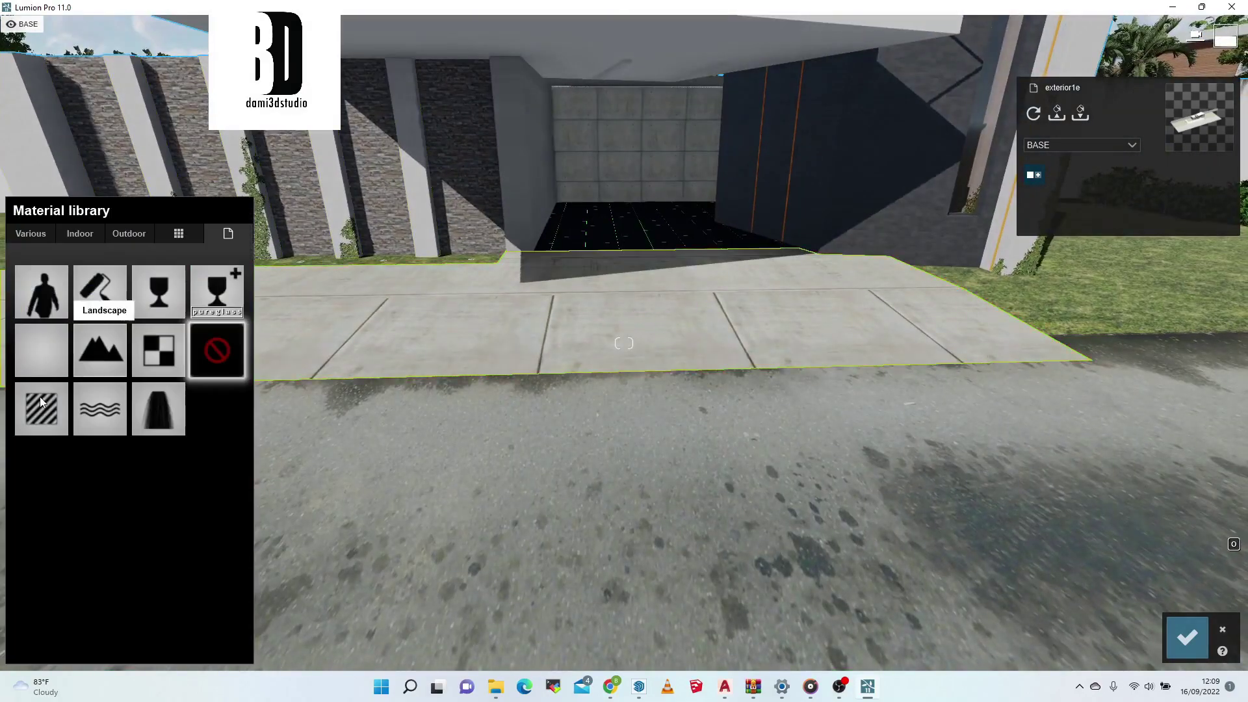
pyautogui.click(47, 404)
pyautogui.moveTo(80, 440); pyautogui.dragTo(149, 479)
# Step: Add strong stone weathering to the concrete paving
pyautogui.moveTo(364, 416); pyautogui.dragTo(494, 393, button='right')
pyautogui.press('w')
pyautogui.click(142, 545)
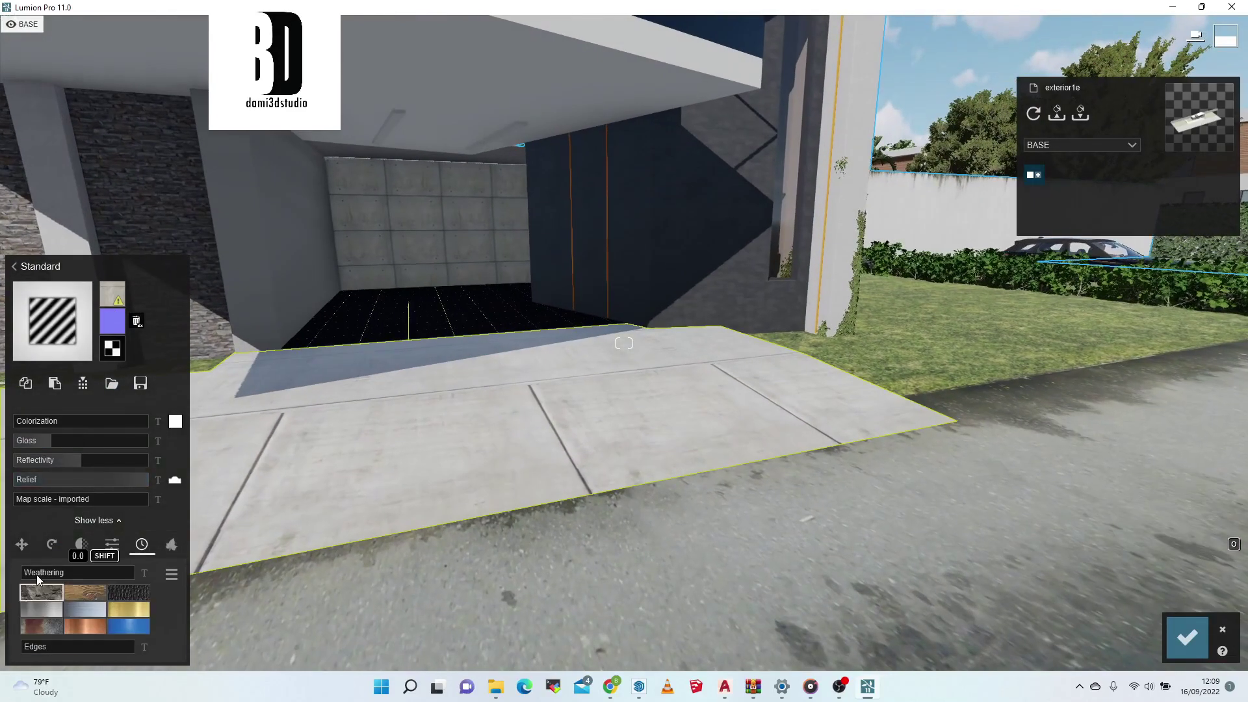
pyautogui.moveTo(36, 571); pyautogui.dragTo(102, 576)
pyautogui.press('w')
pyautogui.press('a')
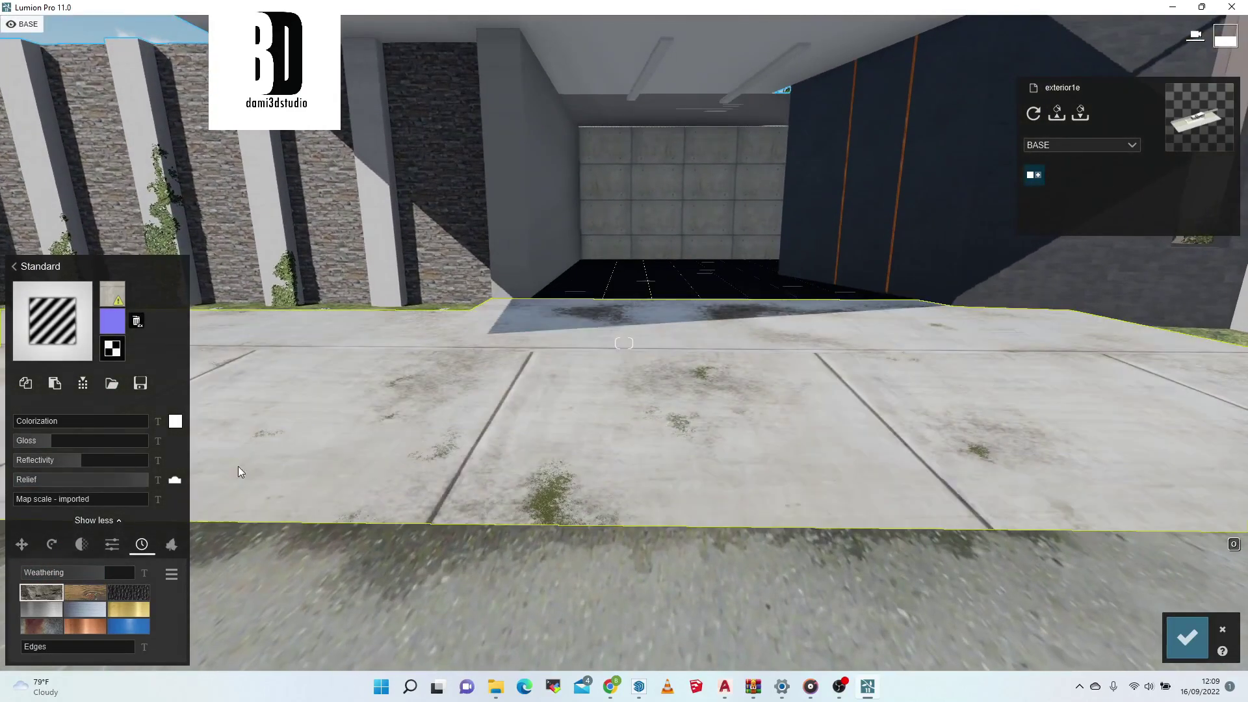
# Step: Make the road a reflective Standard material with heavy weathering and save the material edits
pyautogui.press('s')
pyautogui.moveTo(773, 227); pyautogui.dragTo(863, 312, button='right')
pyautogui.click(863, 312)
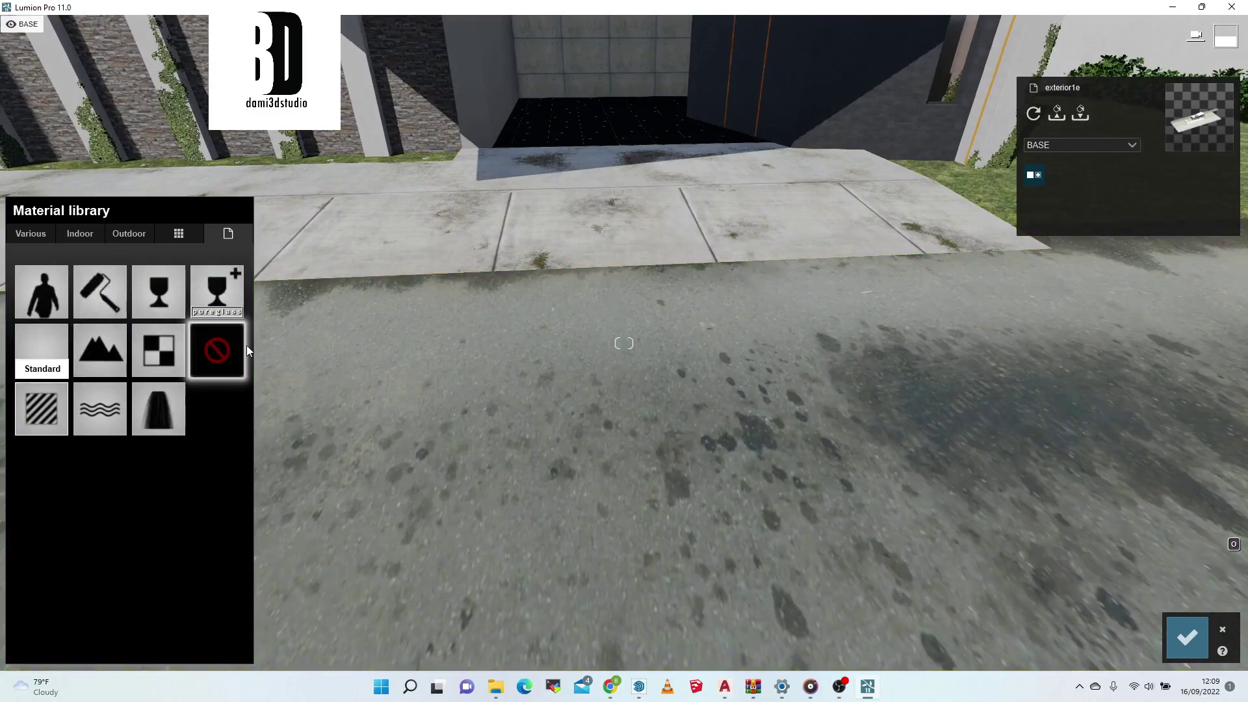
pyautogui.click(42, 408)
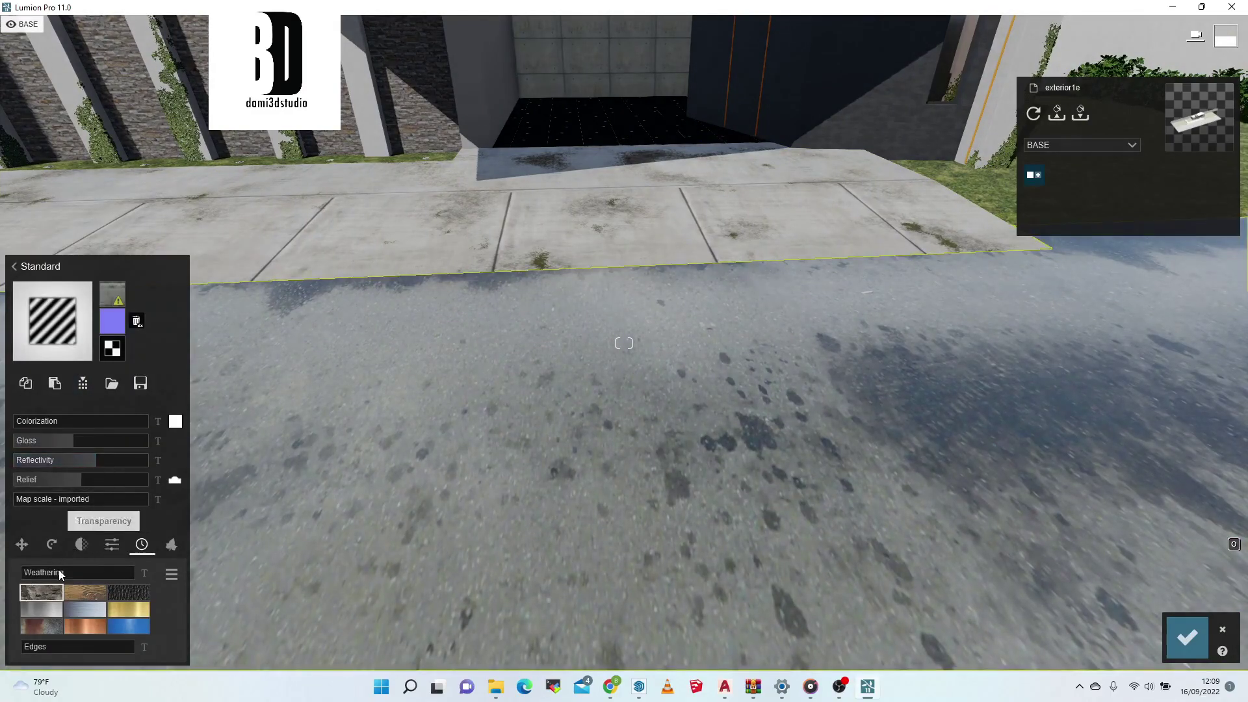
pyautogui.moveTo(63, 570); pyautogui.dragTo(122, 575)
pyautogui.press('s')
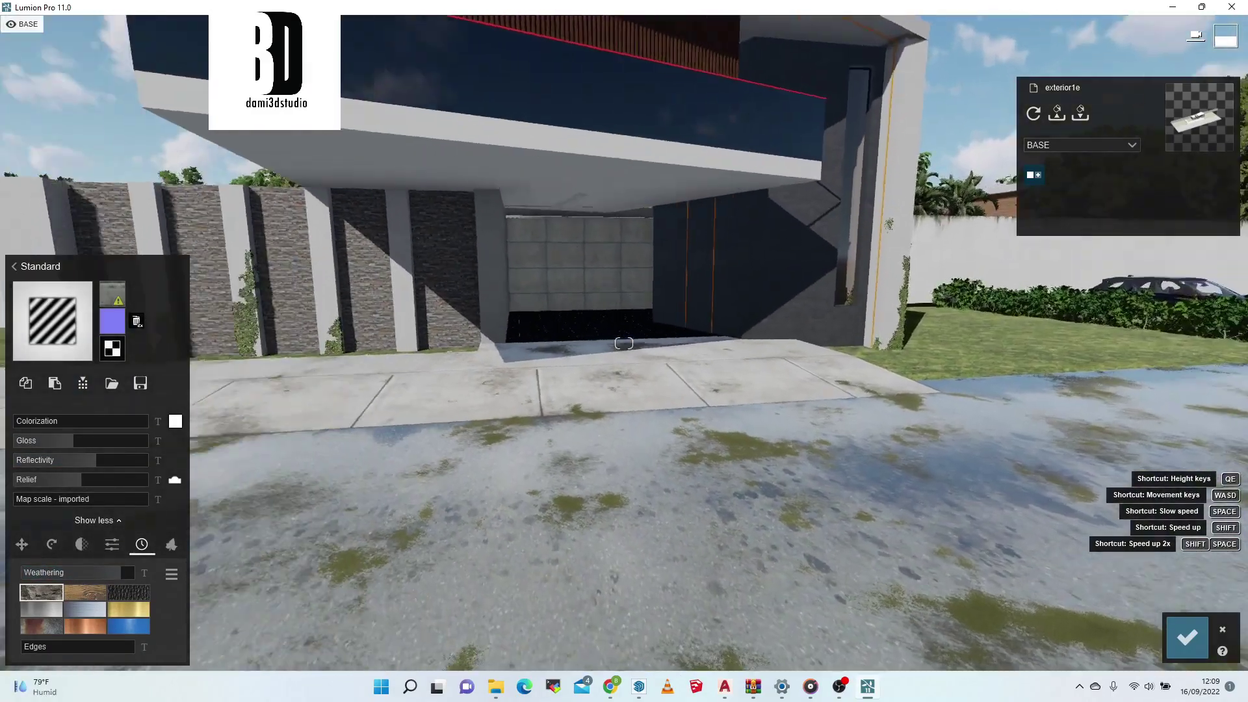
pyautogui.moveTo(624, 343); pyautogui.dragTo(585, 384, button='right')
pyautogui.press('a')
pyautogui.click(1187, 637)
# Step: Position a Little Jess Dianella plant in front of the outer pillar of the front stone wall
pyautogui.press('s')
pyautogui.moveTo(432, 245); pyautogui.dragTo(555, 353, button='right')
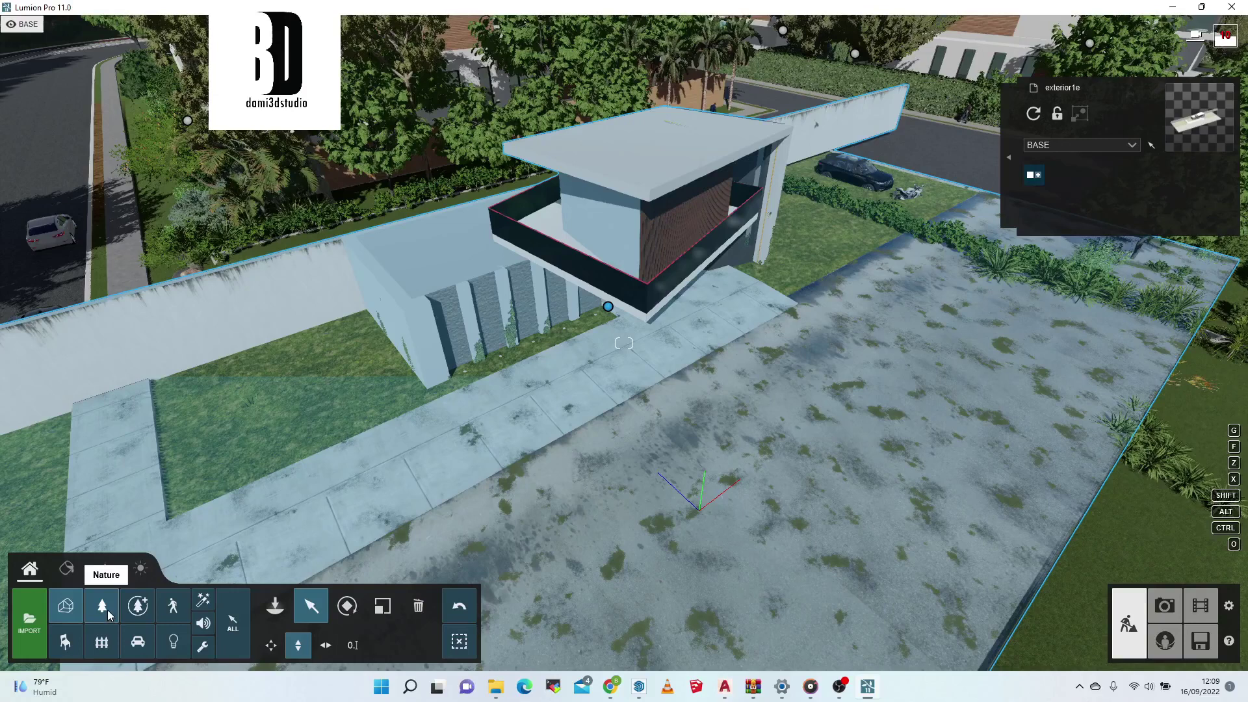
pyautogui.click(107, 610)
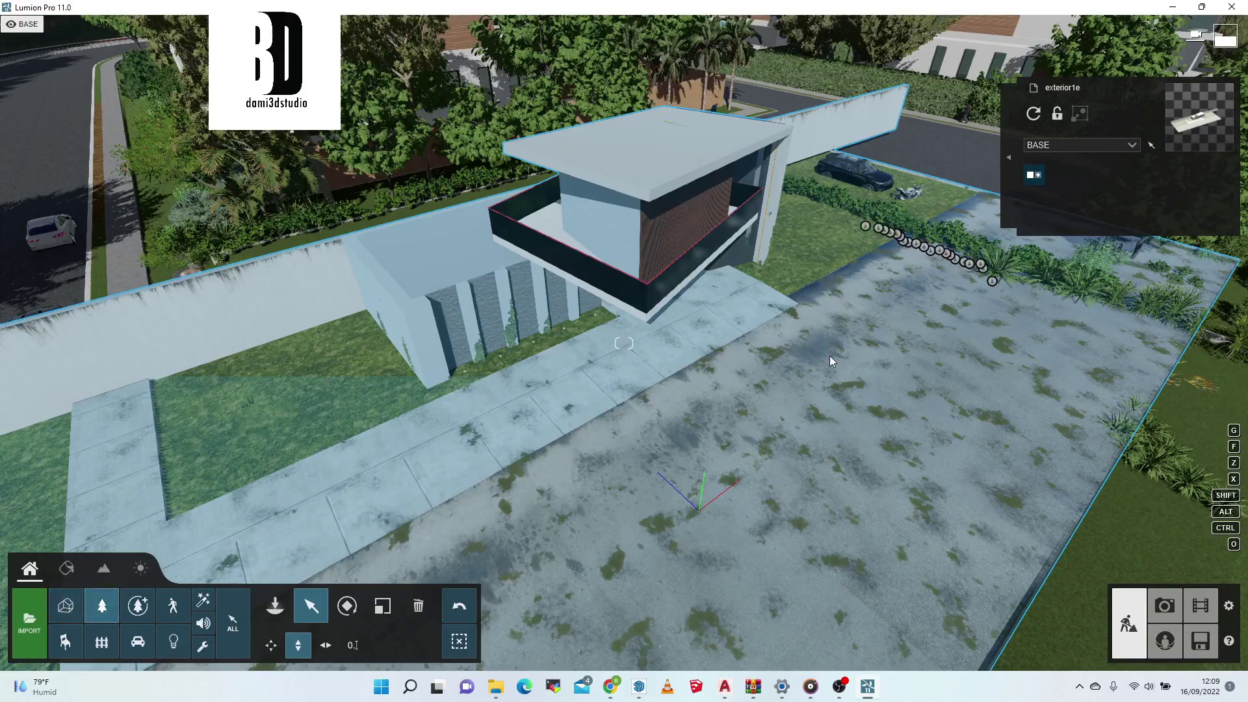
pyautogui.click(989, 284)
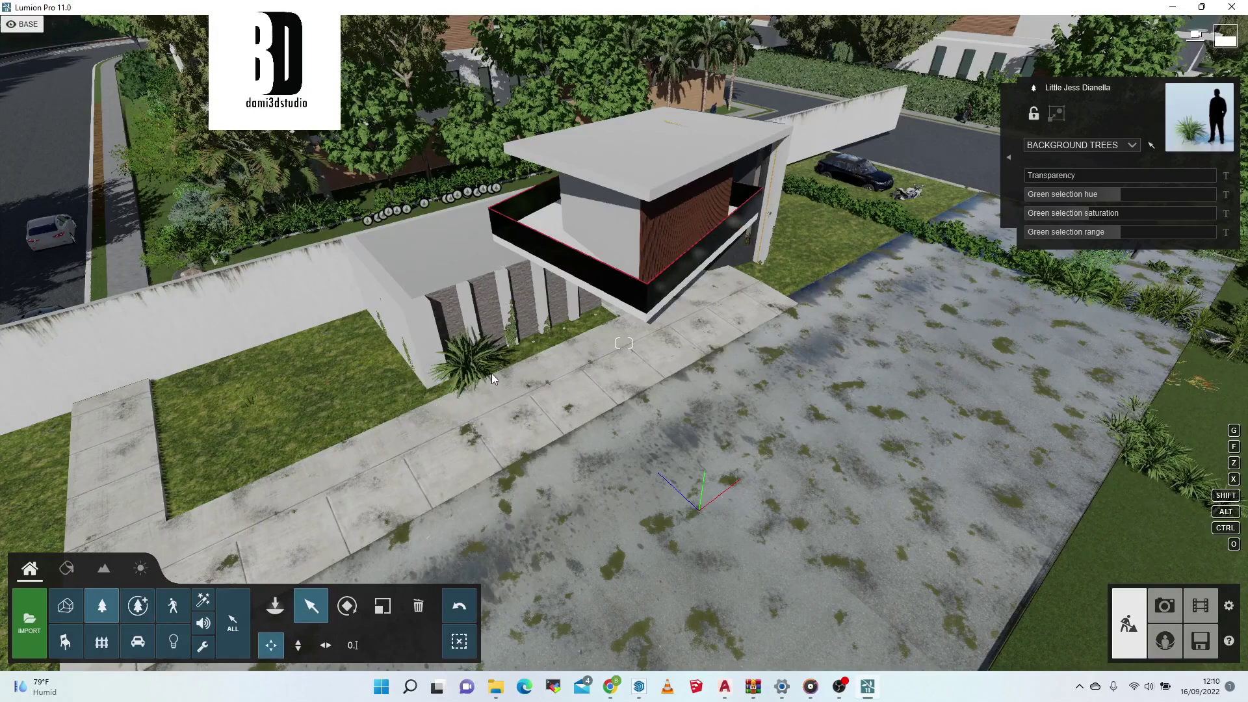
pyautogui.moveTo(492, 379); pyautogui.dragTo(491, 380)
pyautogui.press('w')
pyautogui.moveTo(490, 379); pyautogui.dragTo(439, 375, button='right')
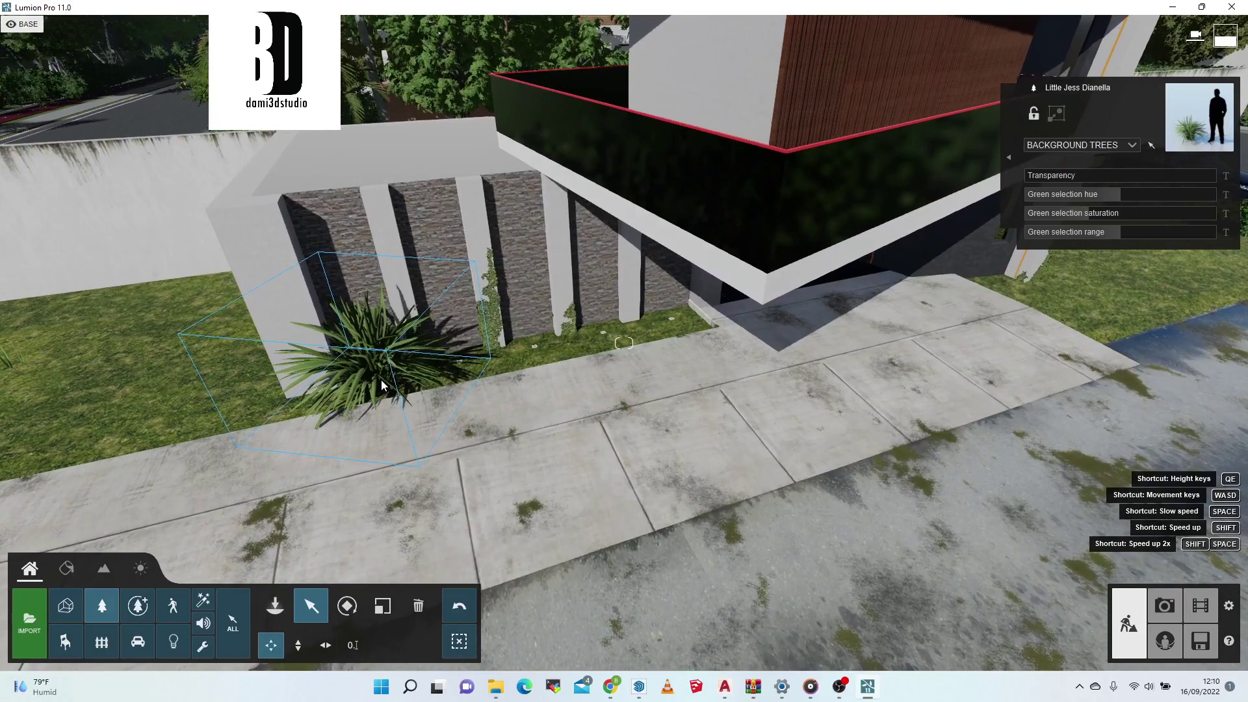
# Step: Copy the Little Jess Dianella to the garage end of the planting strip and scale the copy down
pyautogui.click(379, 384)
pyautogui.keyDown('alt'); pyautogui.moveTo(377, 387); pyautogui.dragTo(651, 333); pyautogui.keyUp('alt')
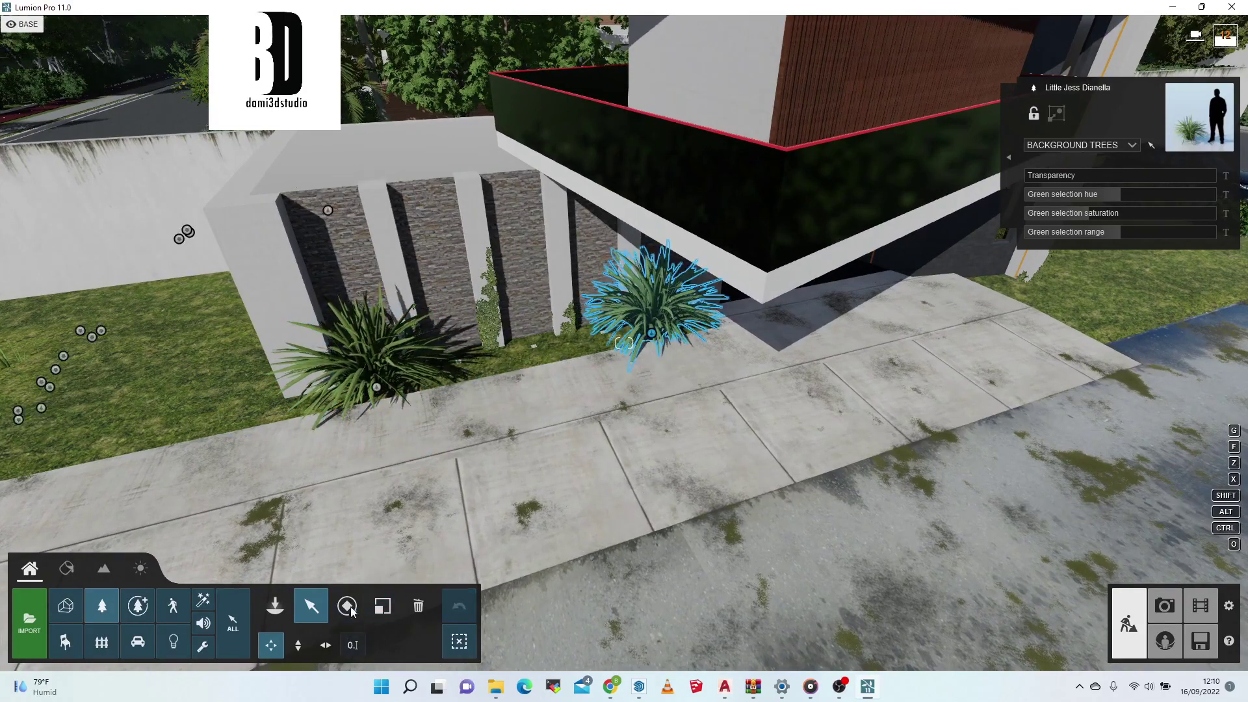
pyautogui.click(379, 608)
pyautogui.scroll(10, 636, 364)
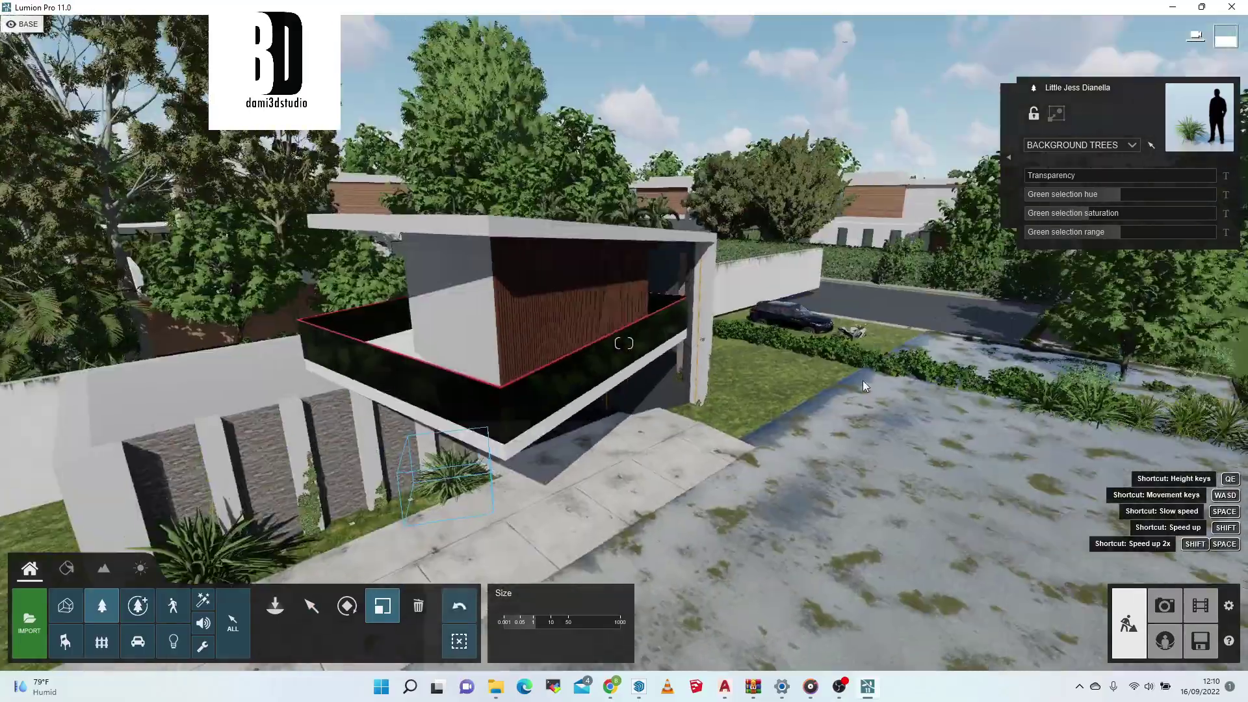
# Step: Bring FicusLyrata 005 and further roadside plants into the planting strip along the front stone wall
pyautogui.moveTo(928, 390); pyautogui.dragTo(377, 520)
pyautogui.press('m')
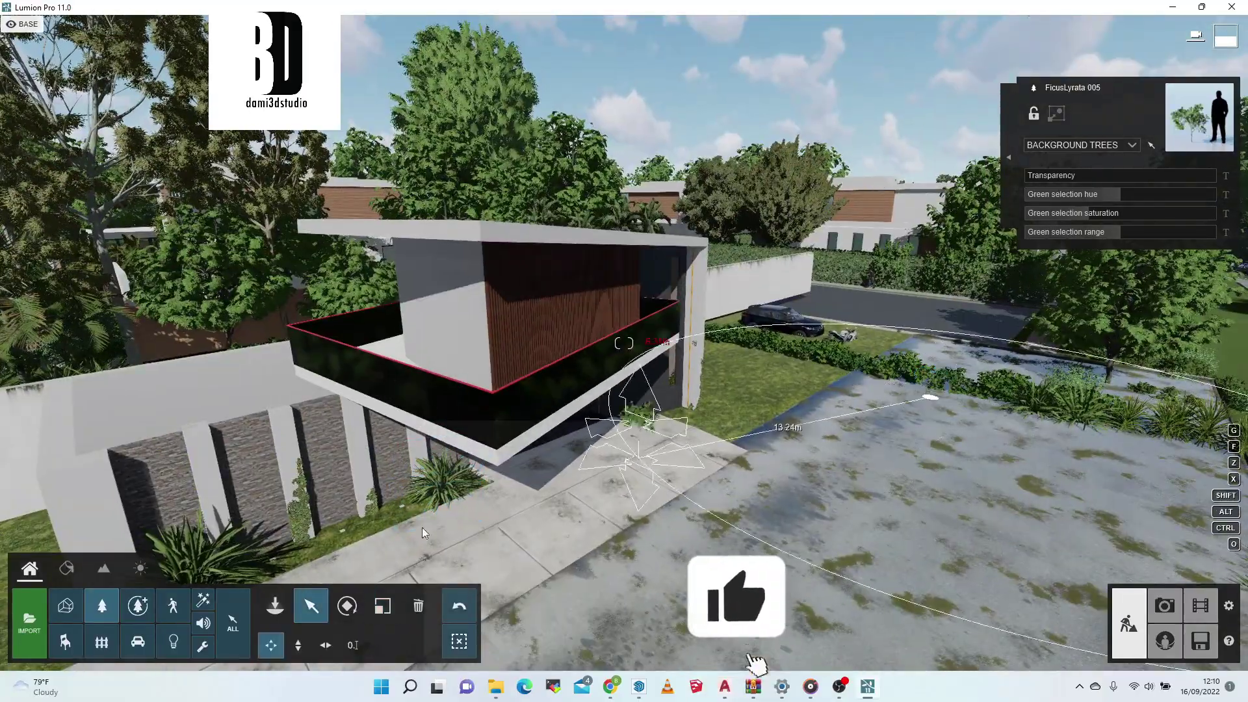
pyautogui.moveTo(401, 520); pyautogui.dragTo(1017, 517, button='right')
pyautogui.moveTo(1019, 426); pyautogui.dragTo(152, 540)
pyautogui.moveTo(152, 539); pyautogui.dragTo(677, 462, button='right')
pyautogui.moveTo(677, 462); pyautogui.dragTo(572, 486)
# Step: Resize Cabbage Tree Small v02 and adjust the neighbouring plants to fill the planting strip
pyautogui.press('w')
pyautogui.moveTo(724, 462); pyautogui.dragTo(416, 559, button='right')
pyautogui.click(382, 606)
pyautogui.moveTo(627, 519); pyautogui.dragTo(627, 535)
pyautogui.moveTo(495, 529)
pyautogui.mouseDown()
pyautogui.moveTo(492, 497)
pyautogui.moveTo(493, 513)
pyautogui.mouseUp()
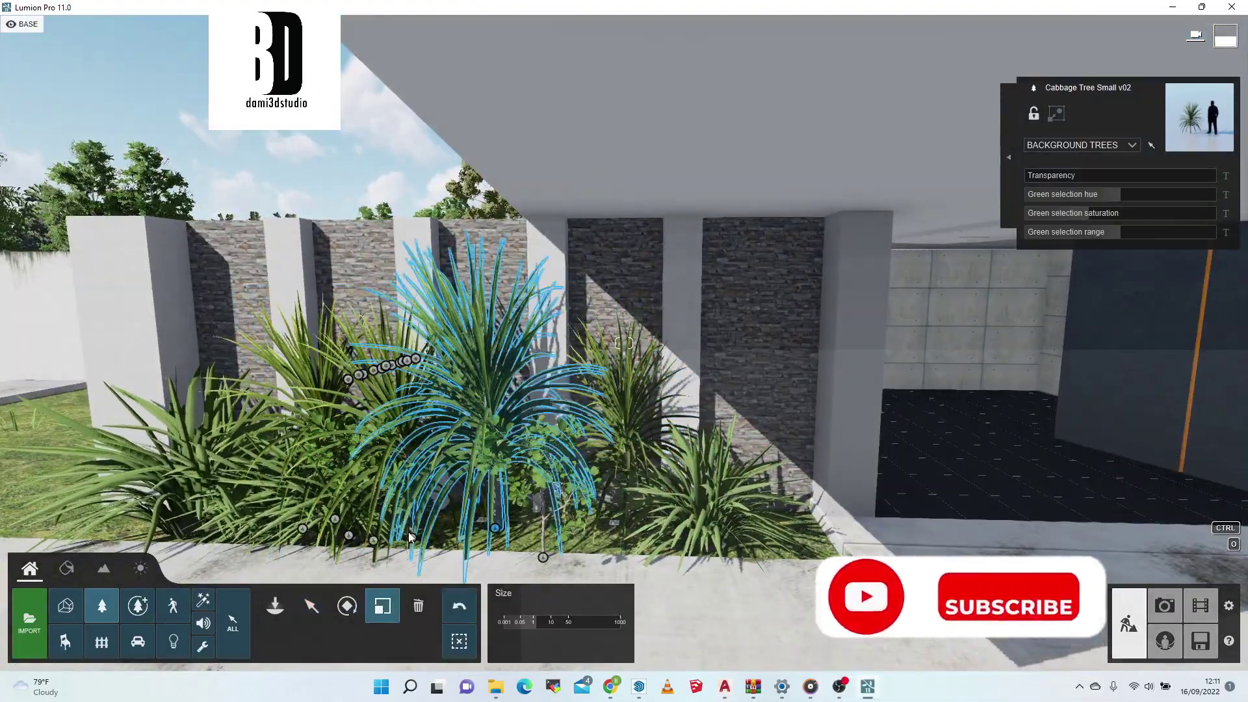
pyautogui.moveTo(423, 536); pyautogui.dragTo(461, 545)
pyautogui.moveTo(715, 538); pyautogui.dragTo(532, 560)
# Step: Frame the house front from the street and select the empty photo slot 5
pyautogui.click(311, 605)
pyautogui.press('s')
pyautogui.press('s')
pyautogui.press('w')
pyautogui.moveTo(642, 362); pyautogui.dragTo(193, 434, button='right')
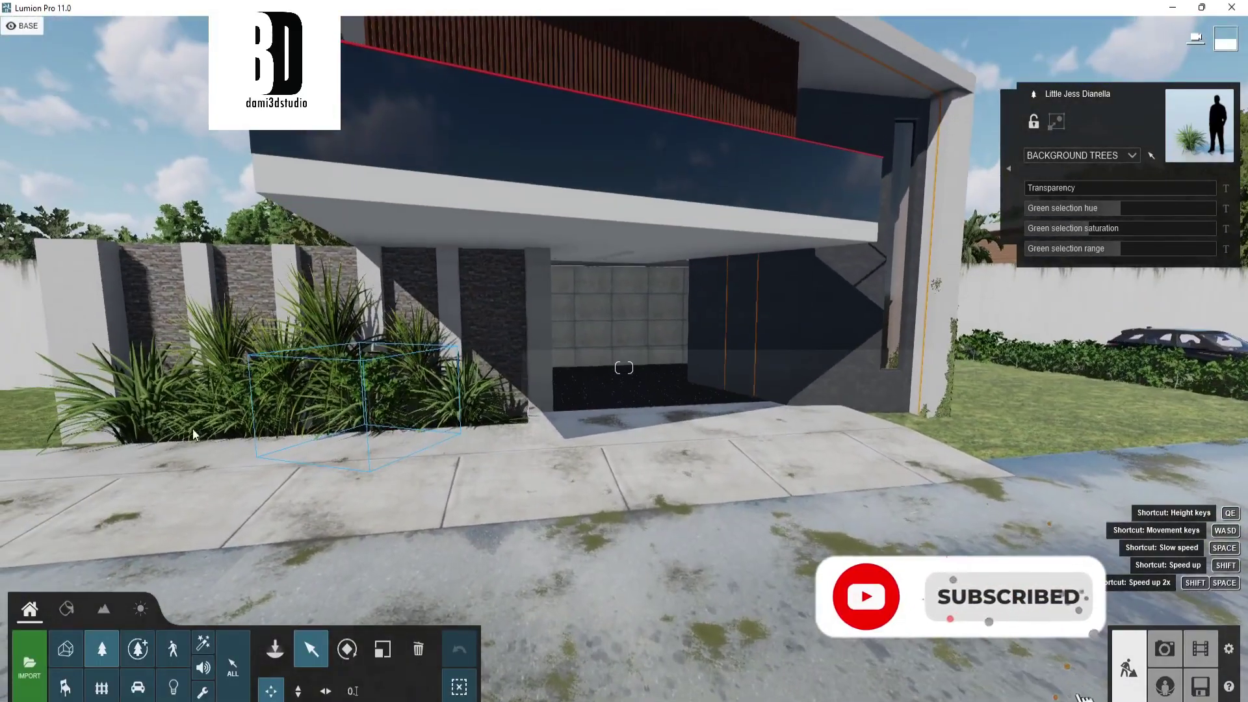
pyautogui.click(1170, 650)
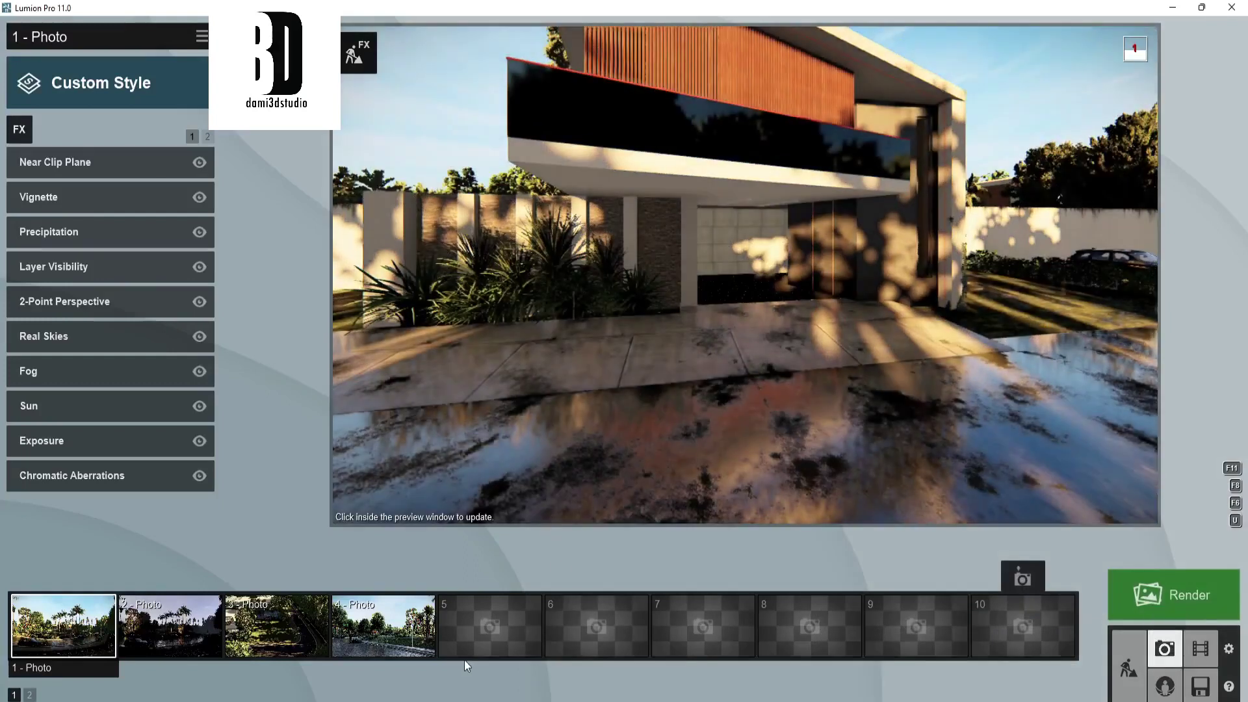
pyautogui.click(580, 634)
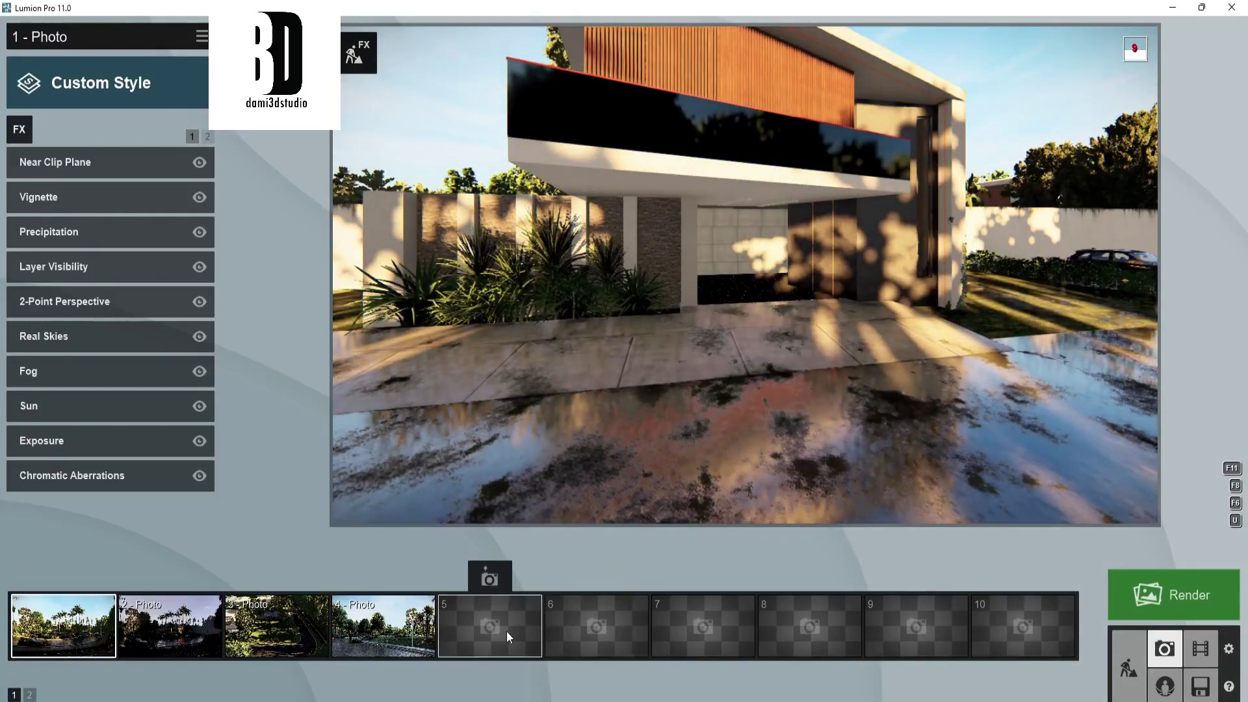
pyautogui.click(506, 630)
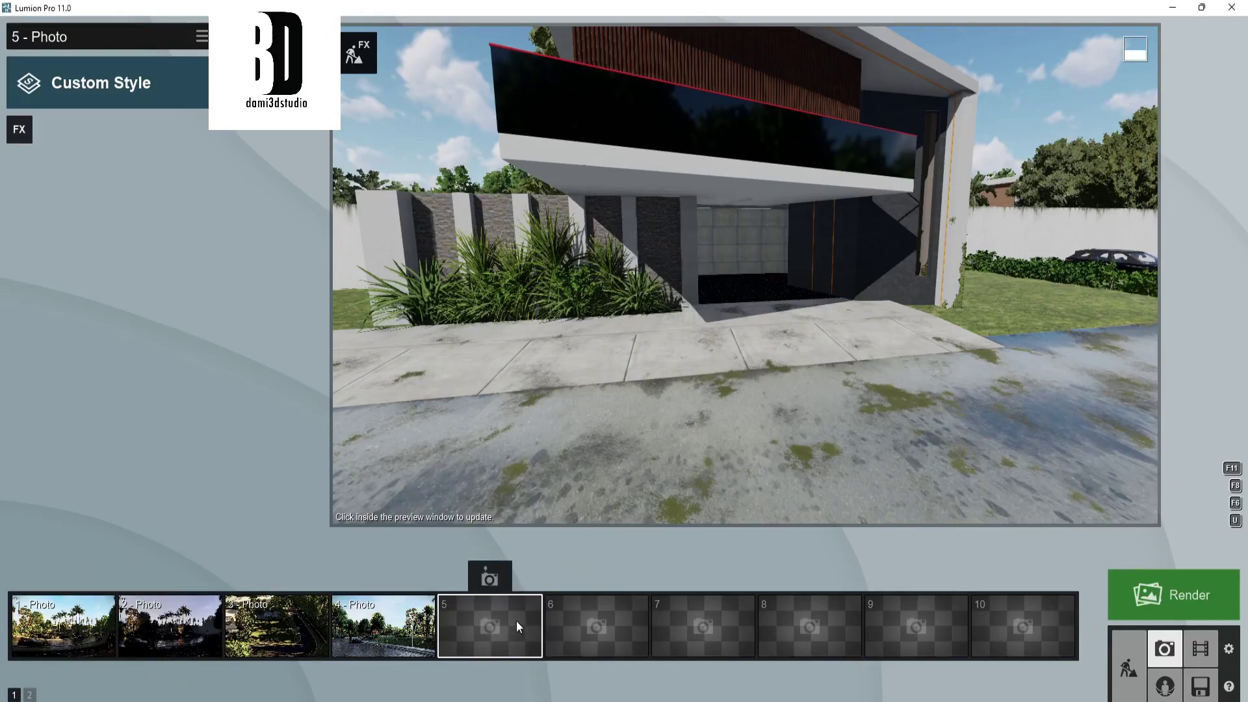
# Step: Pull the photo camera back until the whole house fits and raise it to a height of 3.27 m
pyautogui.press('s')
pyautogui.moveTo(571, 427); pyautogui.dragTo(578, 387, button='right')
pyautogui.press('w')
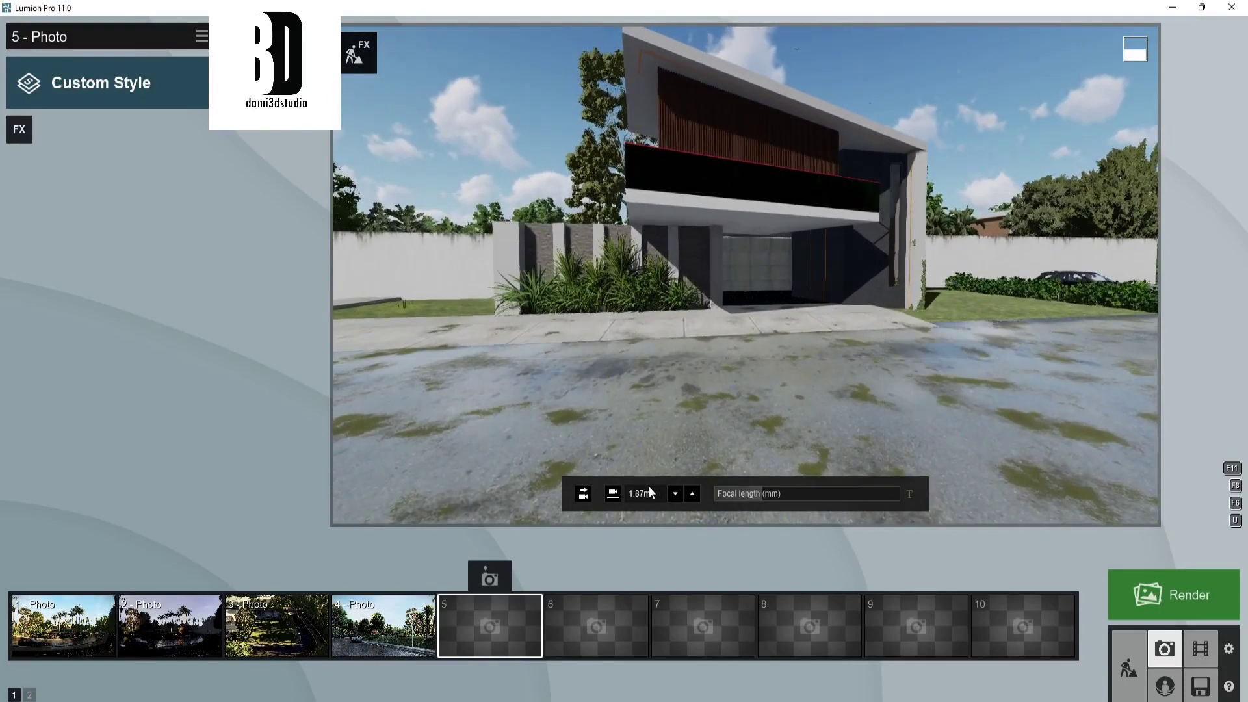
pyautogui.click(691, 498)
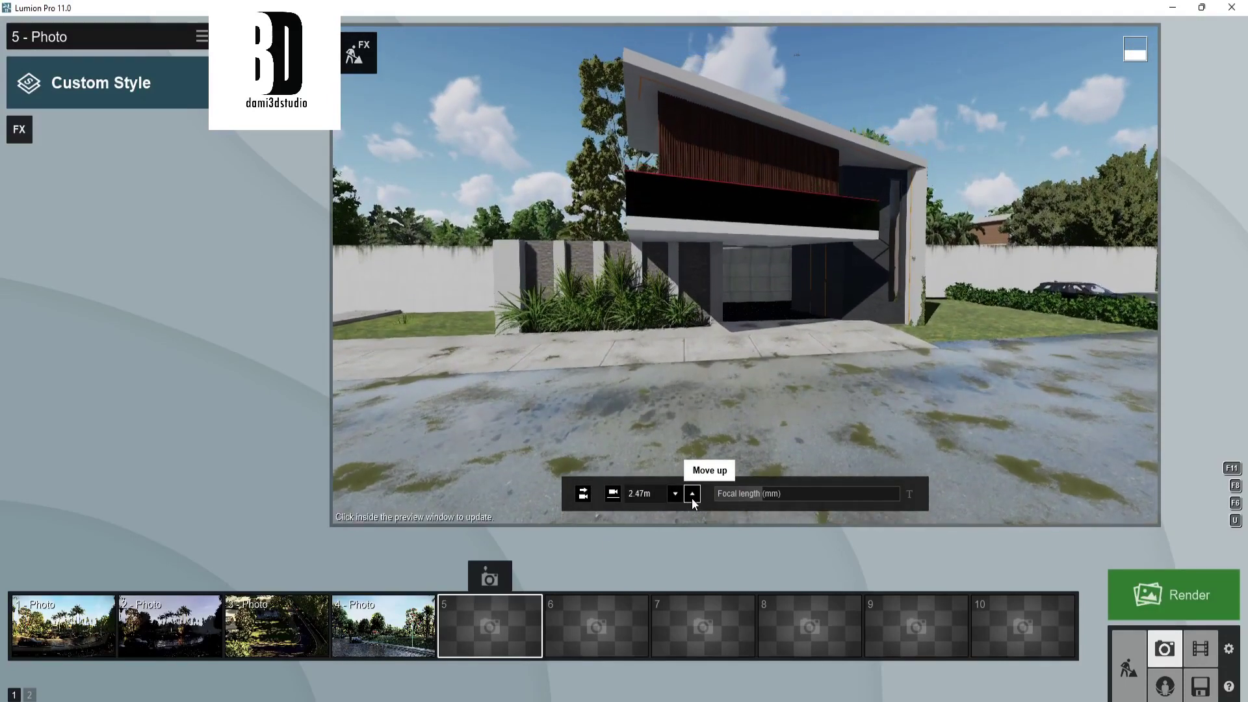
pyautogui.click(691, 498)
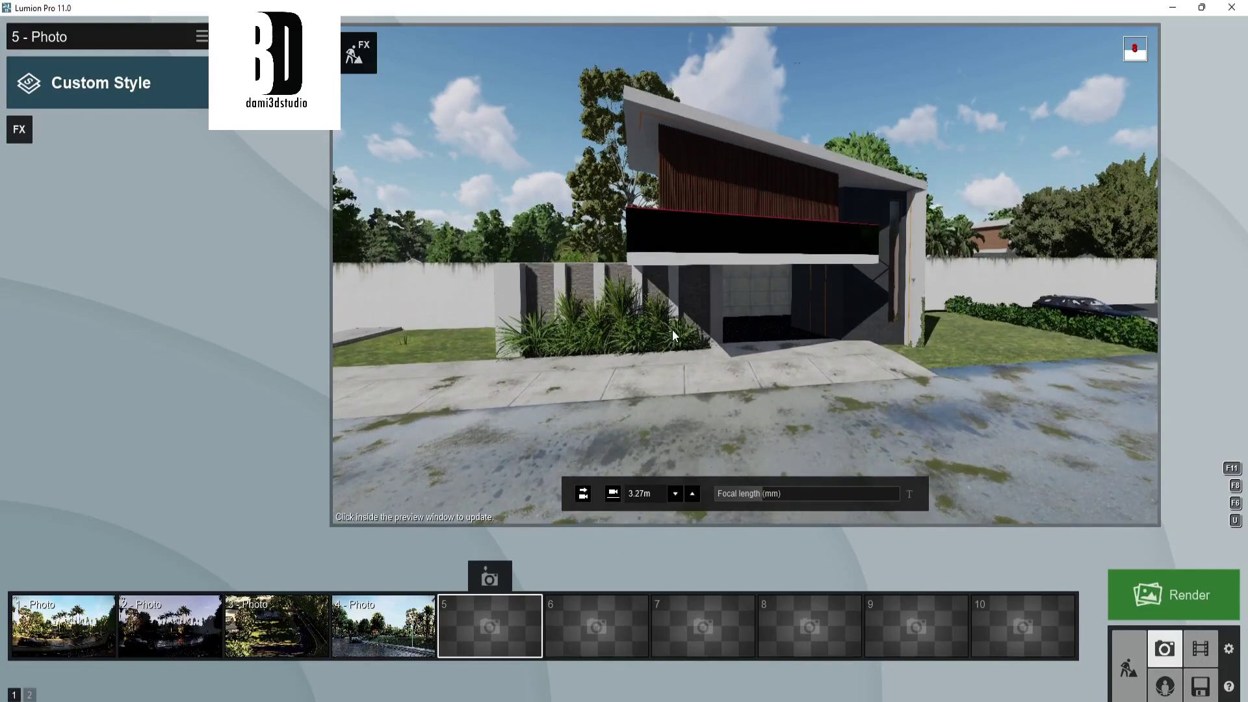
# Step: Lower the photo camera to about 2.71 m, angle it towards the balcony corner and set the focal length to about 23.9 mm
pyautogui.moveTo(673, 333); pyautogui.dragTo(667, 297, button='right')
pyautogui.press('e')
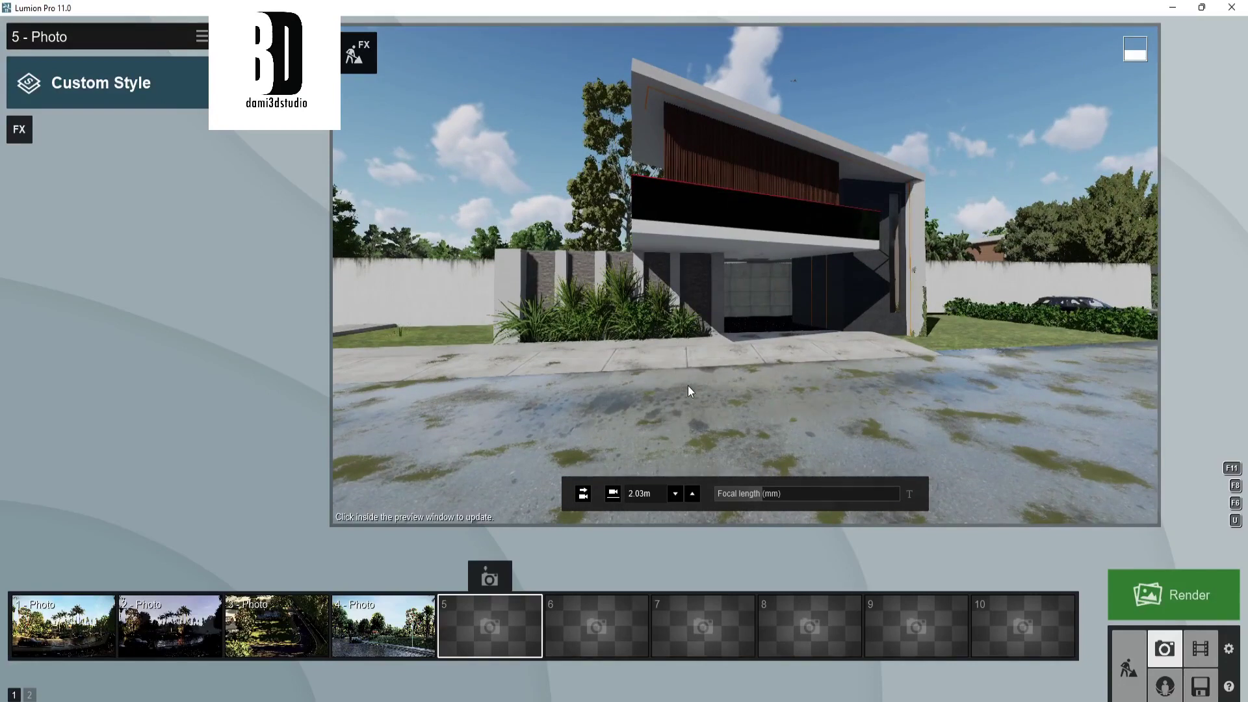
pyautogui.press('e')
pyautogui.moveTo(695, 369); pyautogui.dragTo(692, 318, button='right')
pyautogui.press('a')
pyautogui.press('q')
pyautogui.press('d')
pyautogui.press('a')
pyautogui.press('e')
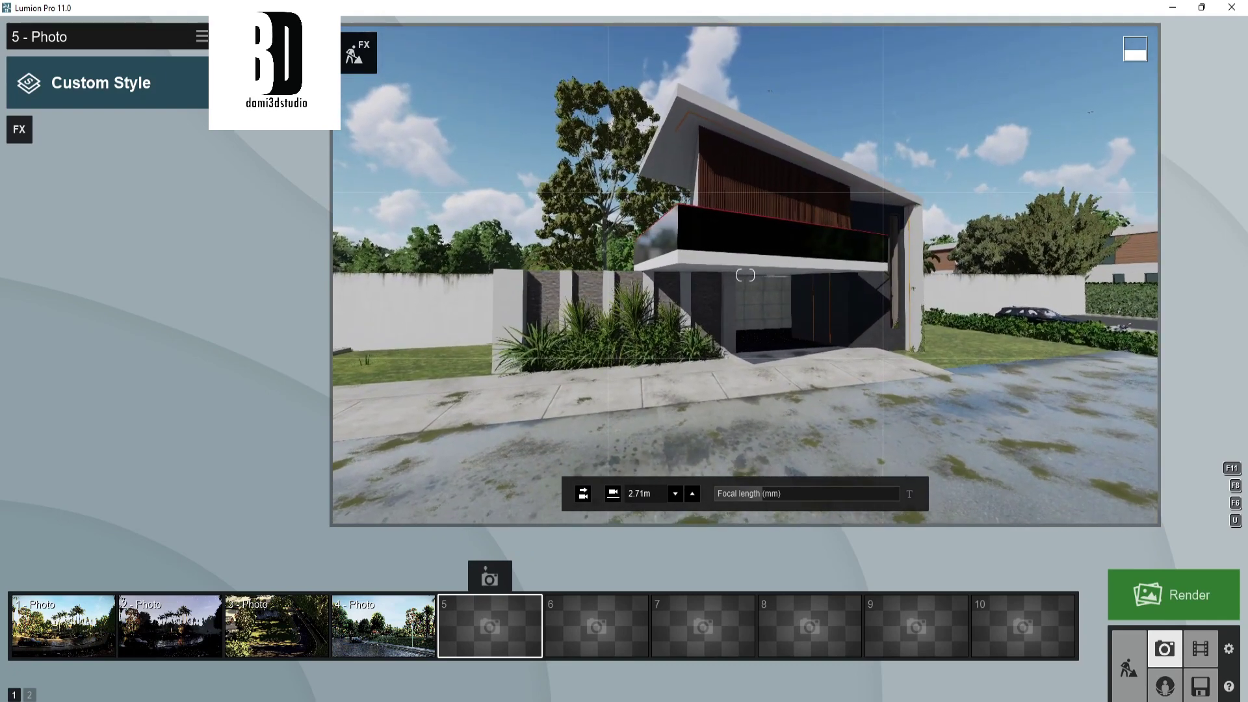
pyautogui.moveTo(766, 497); pyautogui.dragTo(781, 492)
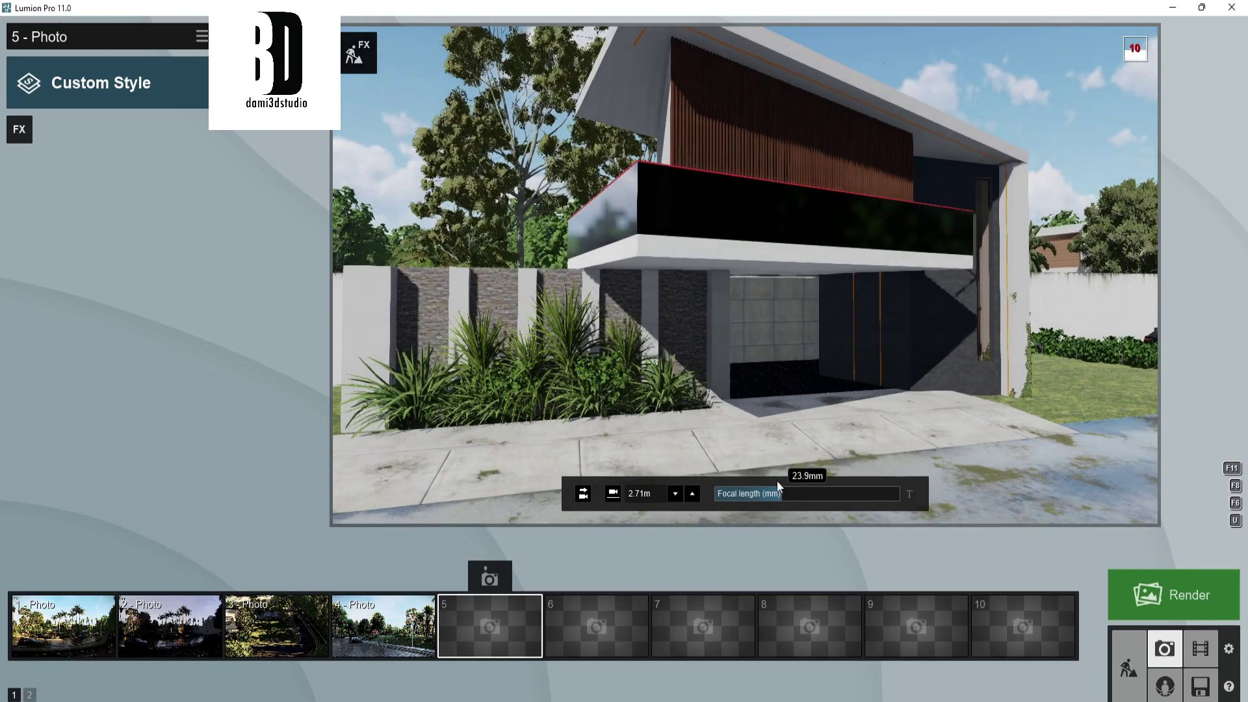
# Step: Reframe to a low, nearly frontal house view at a height of about 1.04 m and store the camera as photo 5
pyautogui.press('e')
pyautogui.moveTo(743, 301); pyautogui.dragTo(767, 314, button='right')
pyautogui.press('d')
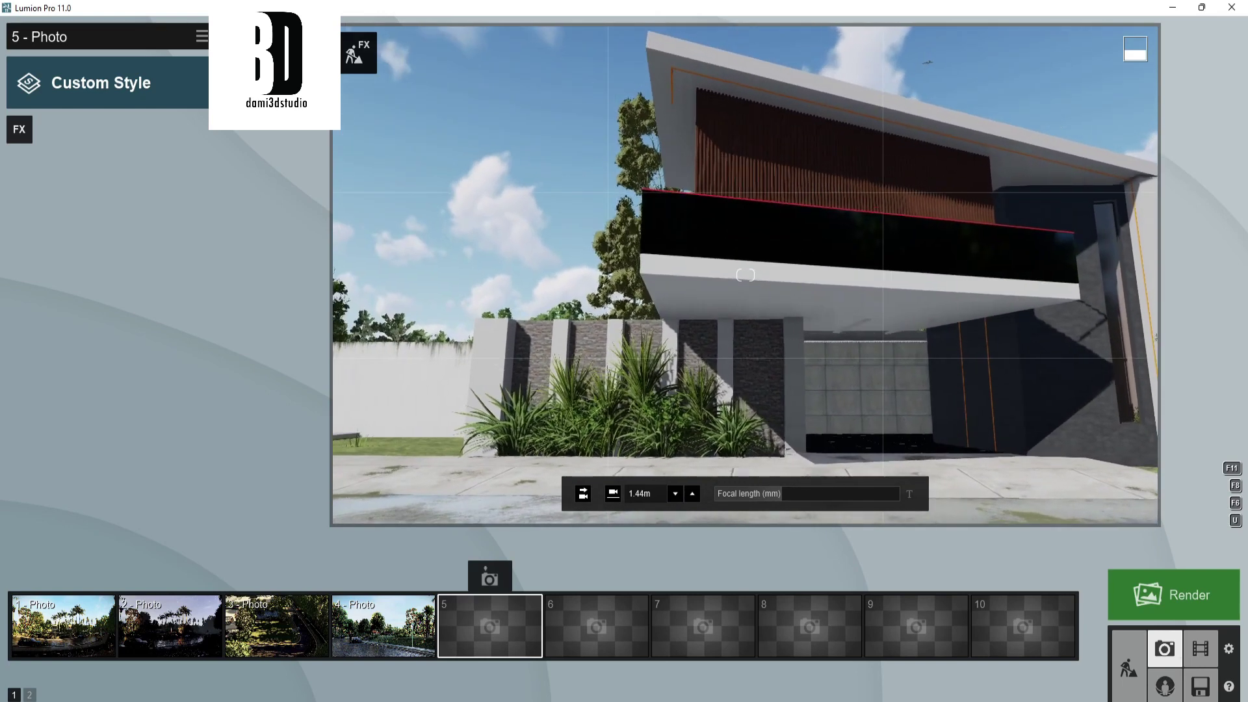
pyautogui.press('d')
pyautogui.press('d')
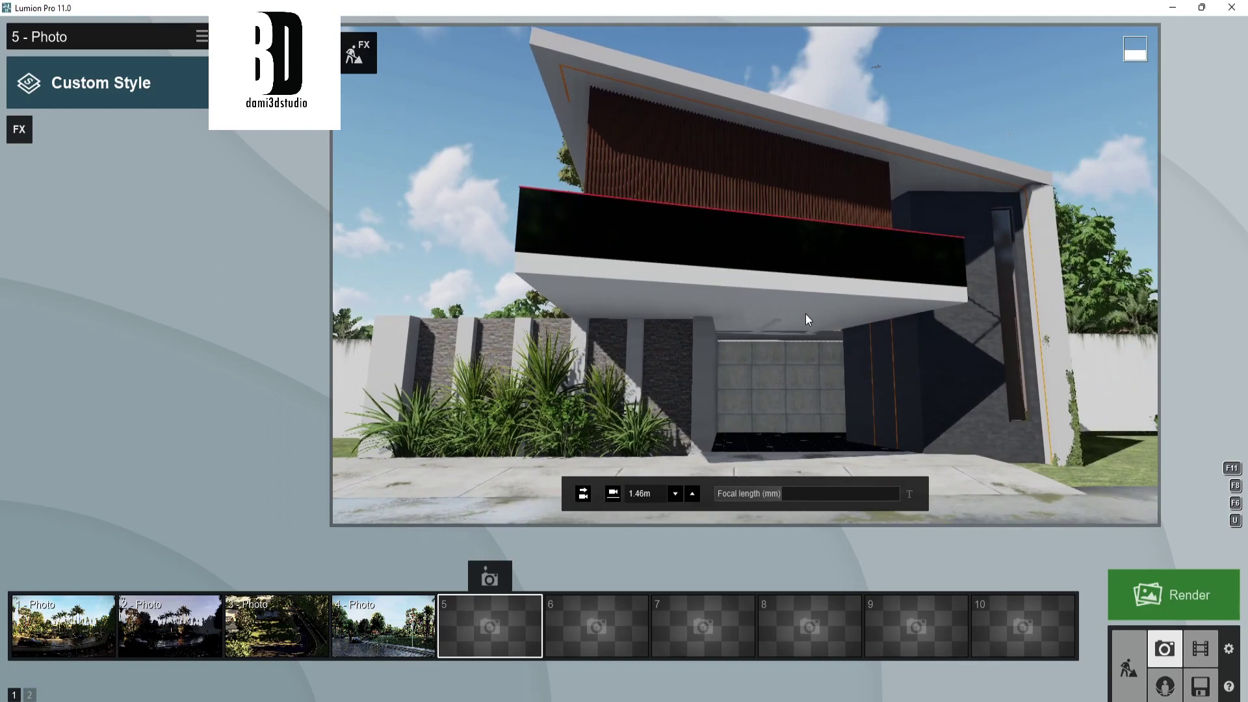
pyautogui.moveTo(809, 324); pyautogui.dragTo(762, 303, button='right')
pyautogui.press('d')
pyautogui.press('e')
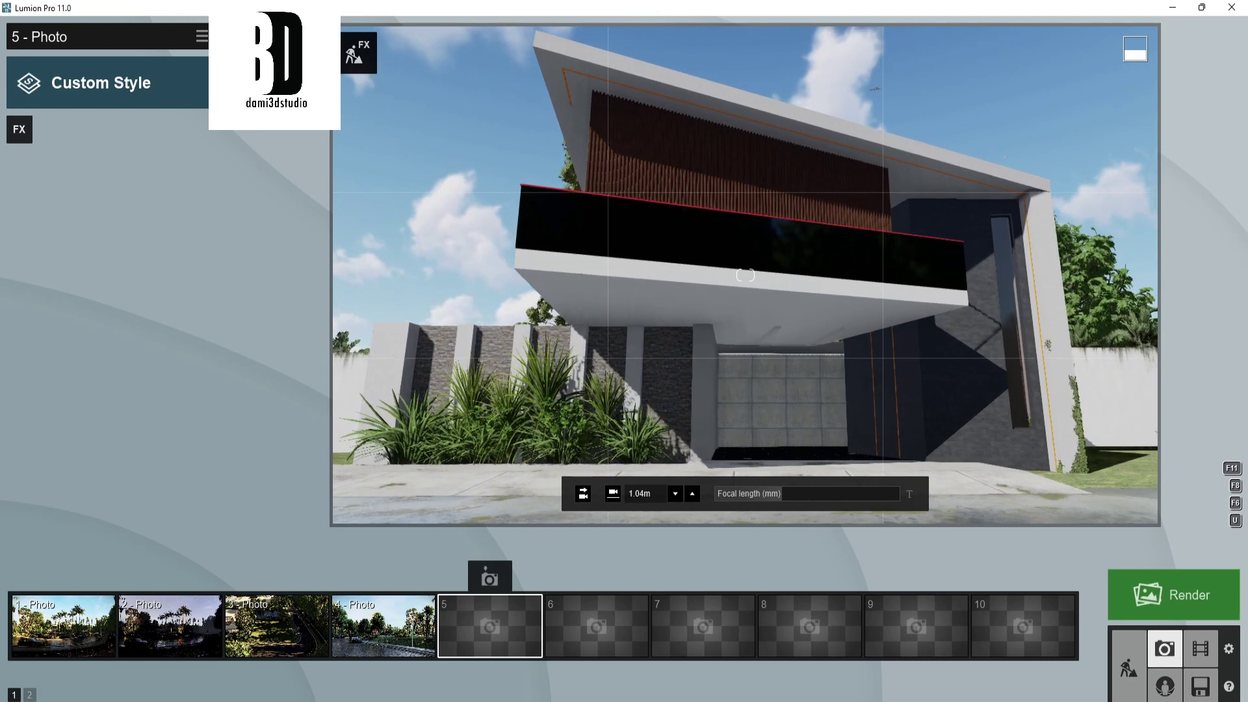
pyautogui.click(489, 579)
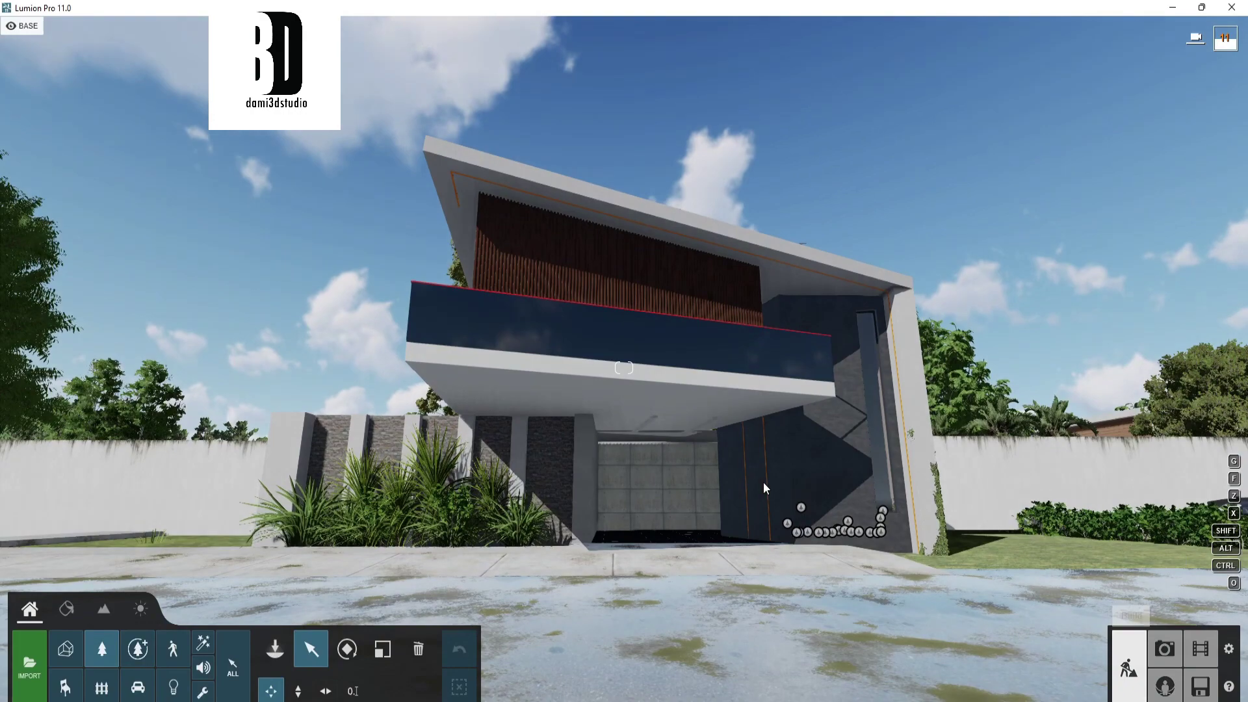
# Step: In build mode, move the dark SUV from beside the hedge into the garage and adjust its object properties
pyautogui.press('w')
pyautogui.moveTo(763, 481)
pyautogui.mouseDown(button='right')
pyautogui.moveTo(624, 367)
pyautogui.moveTo(765, 465)
pyautogui.mouseUp(button='right')
pyautogui.press('q')
pyautogui.press('s')
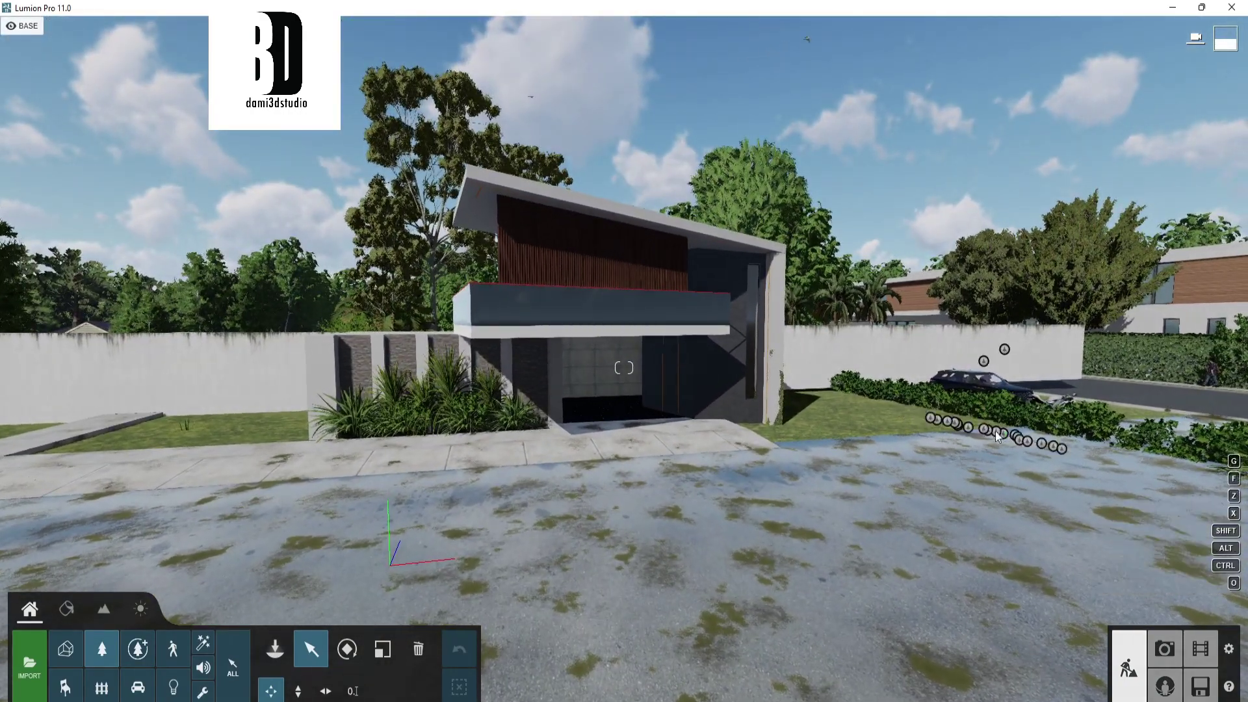
pyautogui.click(137, 687)
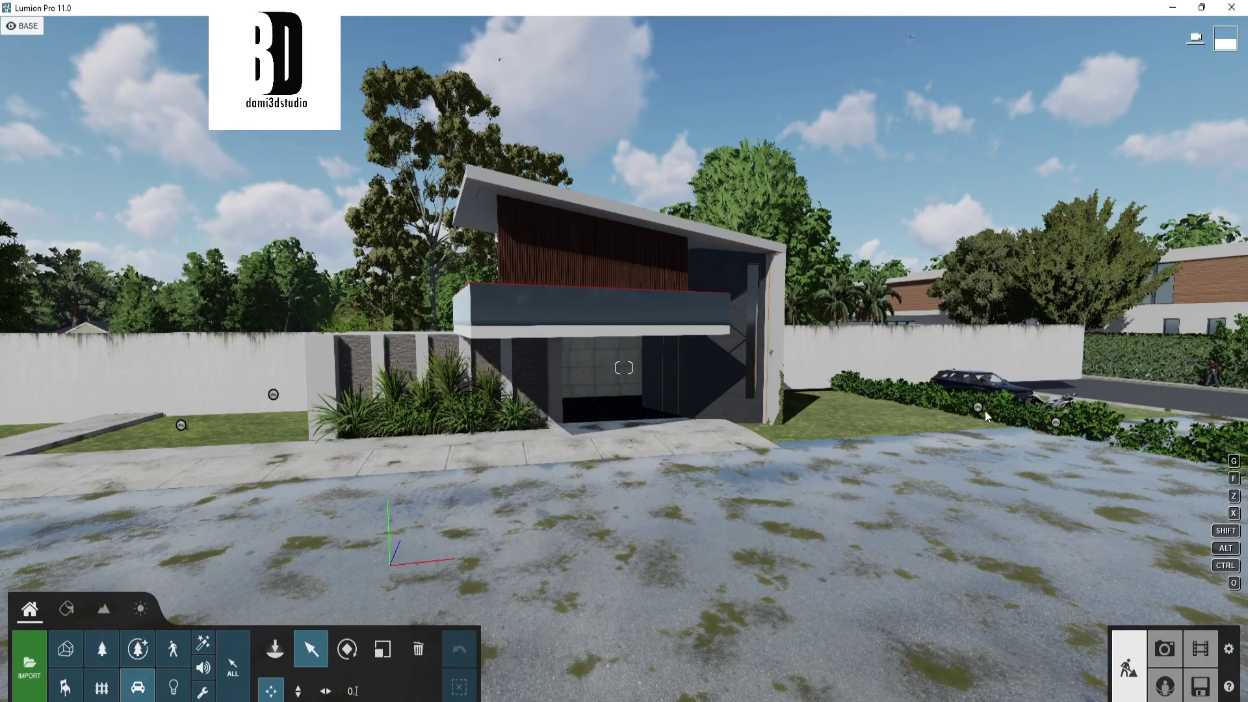
pyautogui.moveTo(979, 411)
pyautogui.mouseDown()
pyautogui.moveTo(618, 418)
pyautogui.moveTo(592, 437)
pyautogui.mouseUp()
pyautogui.press('w')
pyautogui.moveTo(605, 364); pyautogui.dragTo(604, 410, button='right')
pyautogui.click(1110, 226)
pyautogui.press('s')
pyautogui.moveTo(1098, 250); pyautogui.dragTo(1171, 231)
# Step: Delete unwanted plants just behind the house along the boundary wall
pyautogui.moveTo(780, 403)
pyautogui.mouseDown(button='right')
pyautogui.moveTo(721, 449)
pyautogui.moveTo(595, 223)
pyautogui.mouseUp(button='right')
pyautogui.press('e')
pyautogui.press('s')
pyautogui.click(102, 606)
pyautogui.click(594, 289)
pyautogui.click(607, 305)
pyautogui.click(419, 605)
pyautogui.click(608, 305)
pyautogui.click(660, 300)
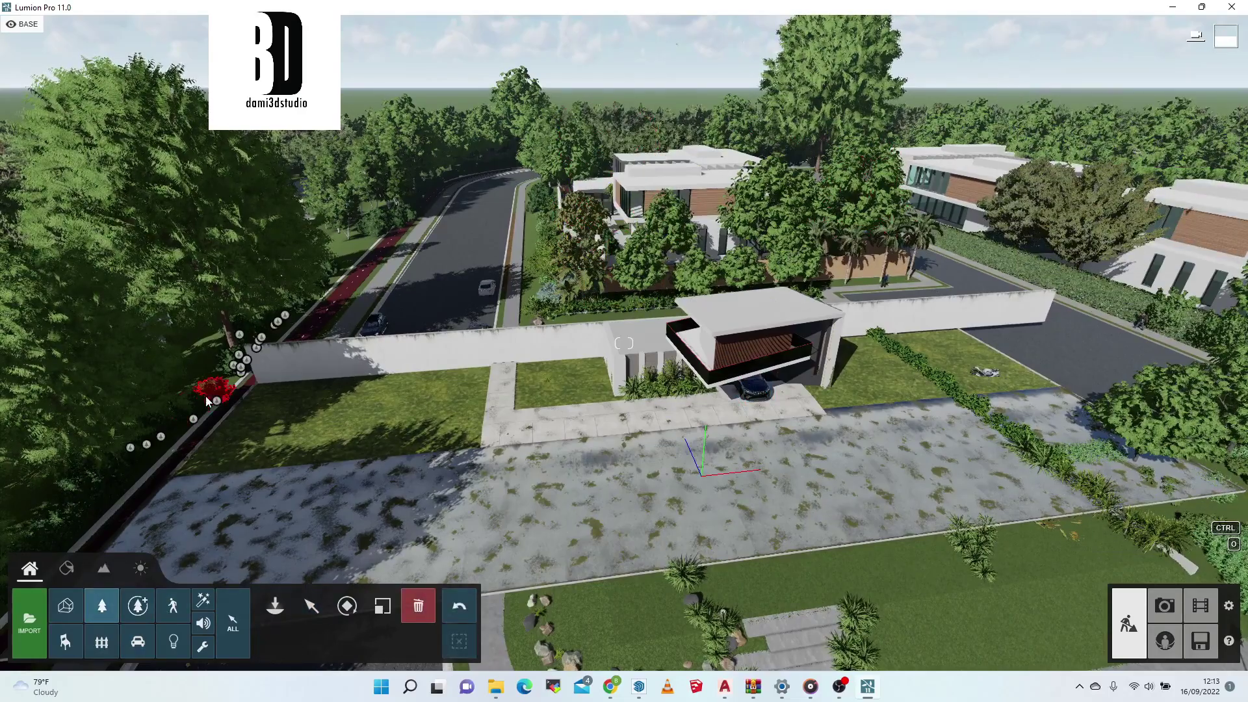
# Step: Move the large tree beside the boundary wall's left end farther back and check the scene through photo 5's camera
pyautogui.click(311, 606)
pyautogui.moveTo(233, 356); pyautogui.dragTo(345, 244)
pyautogui.moveTo(344, 244); pyautogui.dragTo(626, 663, button='right')
pyautogui.click(1164, 606)
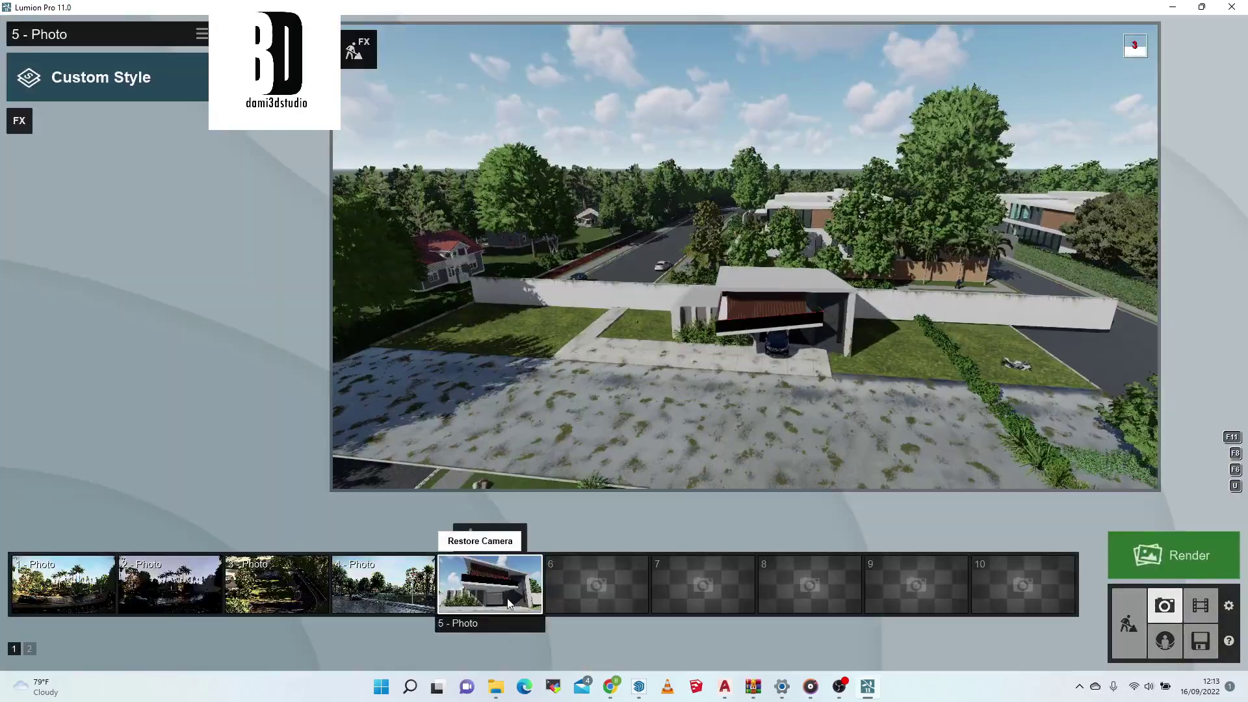
pyautogui.click(507, 599)
pyautogui.click(810, 301)
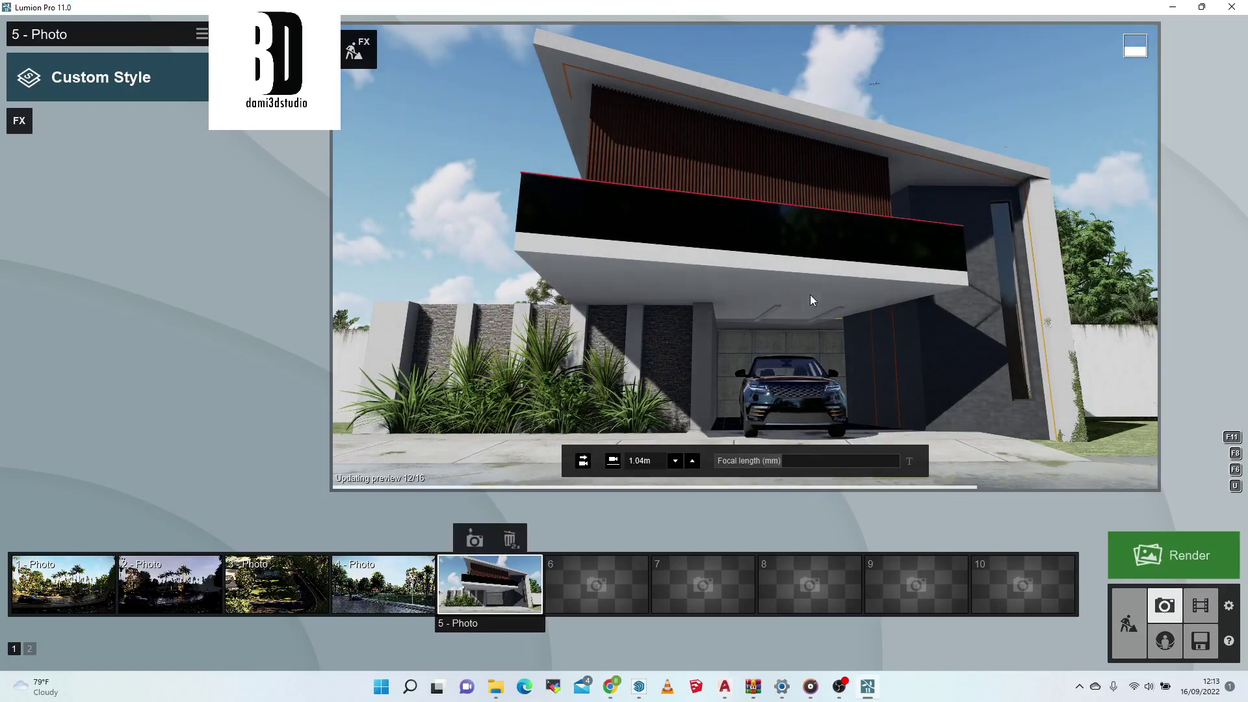
# Step: Select the trees, palms and hedge plants behind the boundary wall as a group and copy them to the lawn left of the house
pyautogui.click(1129, 630)
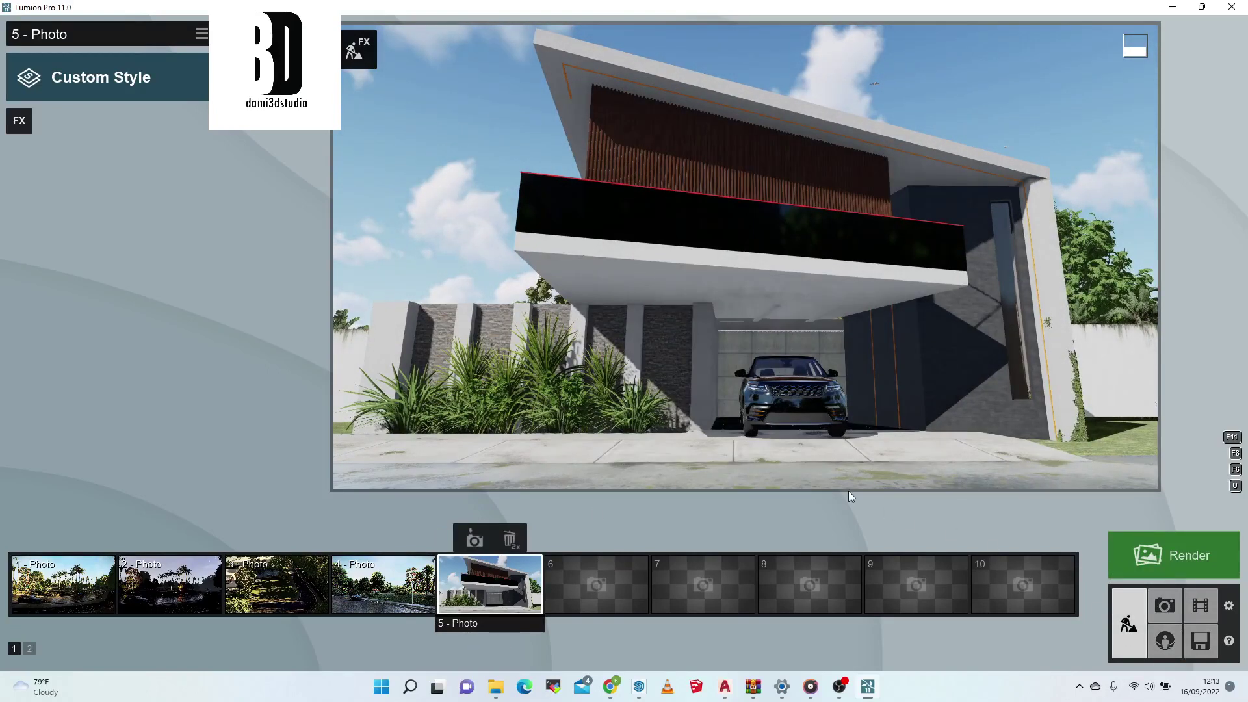
pyautogui.moveTo(792, 487); pyautogui.dragTo(624, 415, button='right')
pyautogui.click(417, 605)
pyautogui.moveTo(390, 292); pyautogui.dragTo(479, 346, button='right')
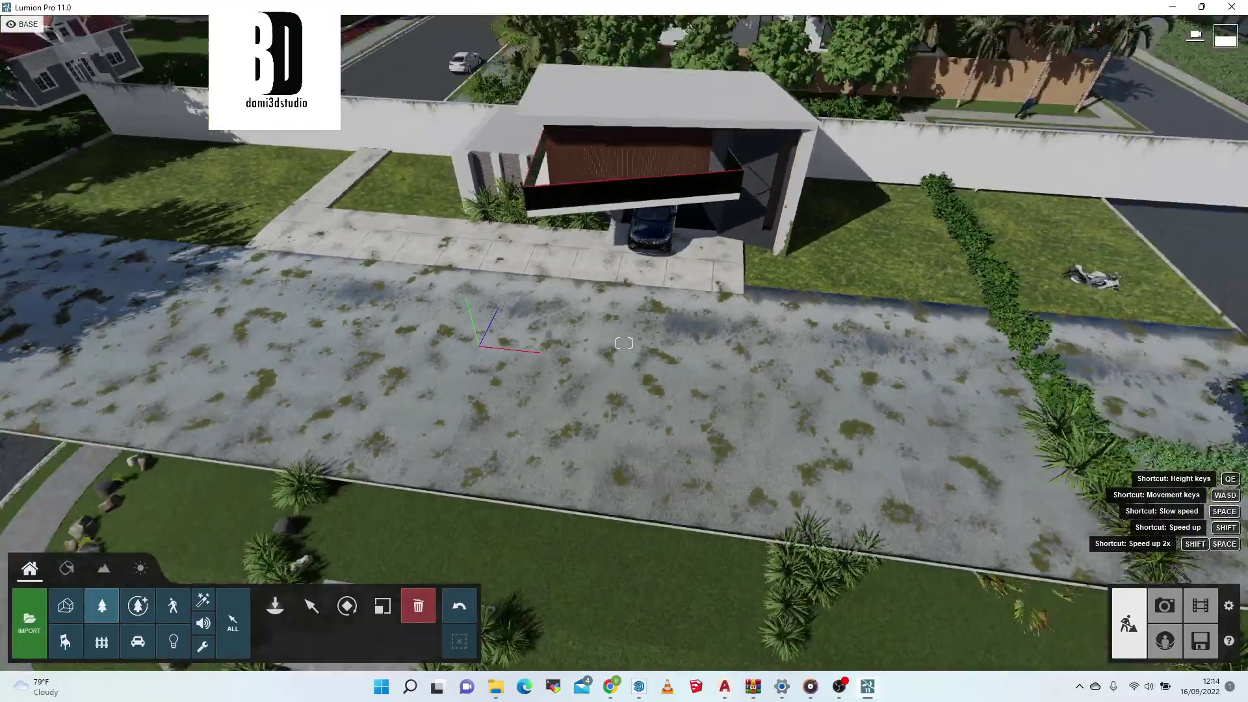
pyautogui.press('s')
pyautogui.moveTo(501, 390); pyautogui.dragTo(501, 260, button='right')
pyautogui.press('w')
pyautogui.moveTo(249, 338); pyautogui.dragTo(248, 545, button='right')
pyautogui.press('s')
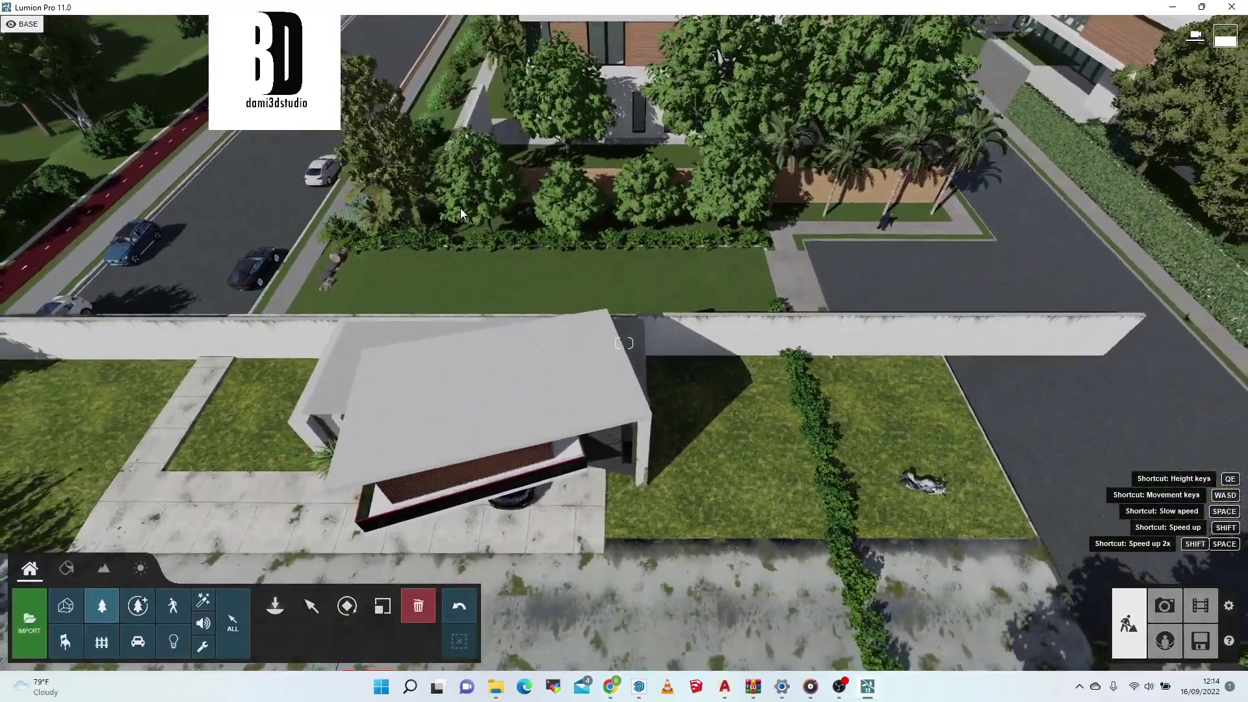
pyautogui.keyDown('ctrl'); pyautogui.moveTo(484, 163); pyautogui.dragTo(577, 199); pyautogui.keyUp('ctrl')
pyautogui.click(312, 605)
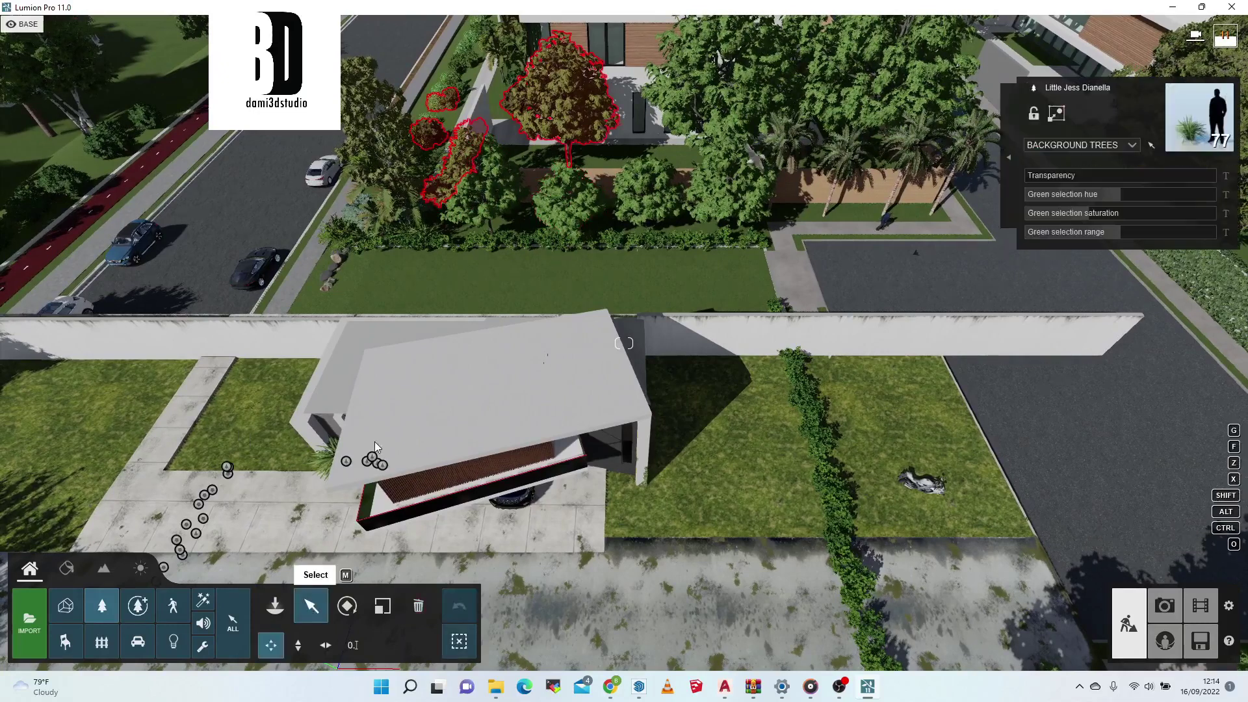
pyautogui.keyDown('ctrl'); pyautogui.moveTo(394, 112); pyautogui.dragTo(842, 323); pyautogui.keyUp('ctrl')
pyautogui.press('s')
pyautogui.moveTo(821, 192); pyautogui.dragTo(794, 206, button='right')
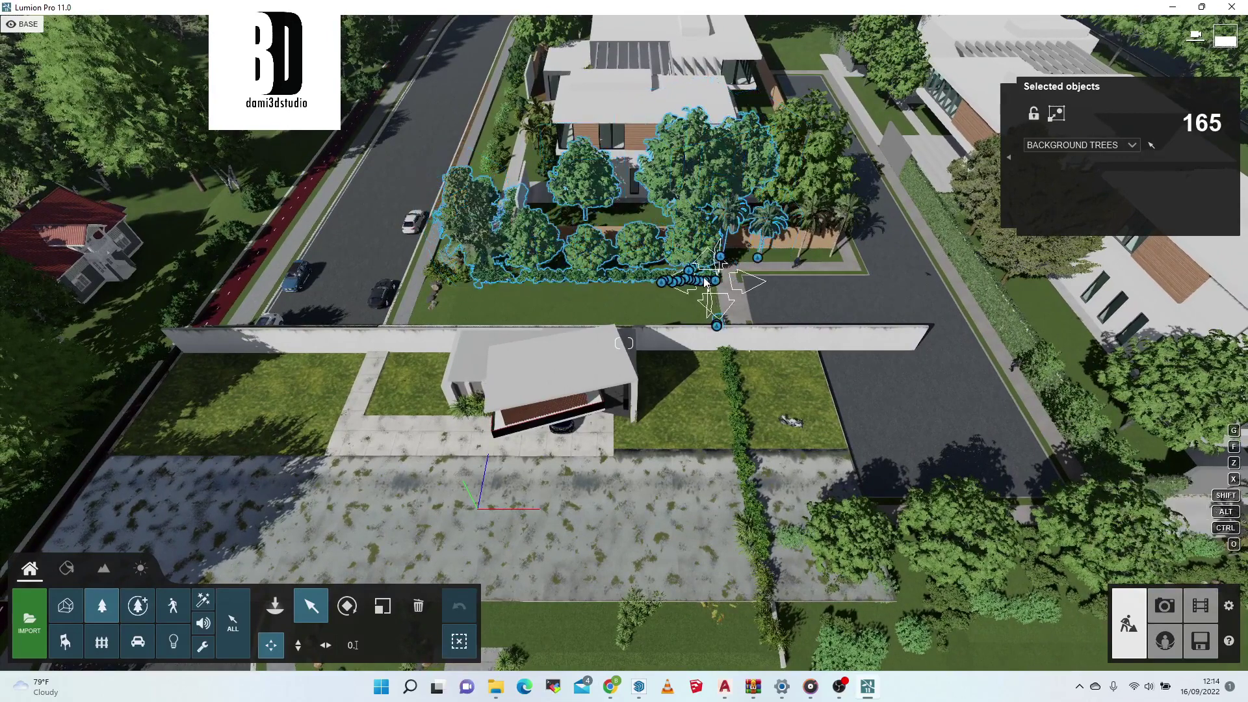
pyautogui.keyDown('alt'); pyautogui.moveTo(344, 390); pyautogui.dragTo(319, 436); pyautogui.keyUp('alt')
# Step: Deselect the copied plants and move the outer palm on the left lawn beside the other palm
pyautogui.moveTo(437, 323); pyautogui.dragTo(442, 263, button='right')
pyautogui.press('w')
pyautogui.press('w')
pyautogui.press('s')
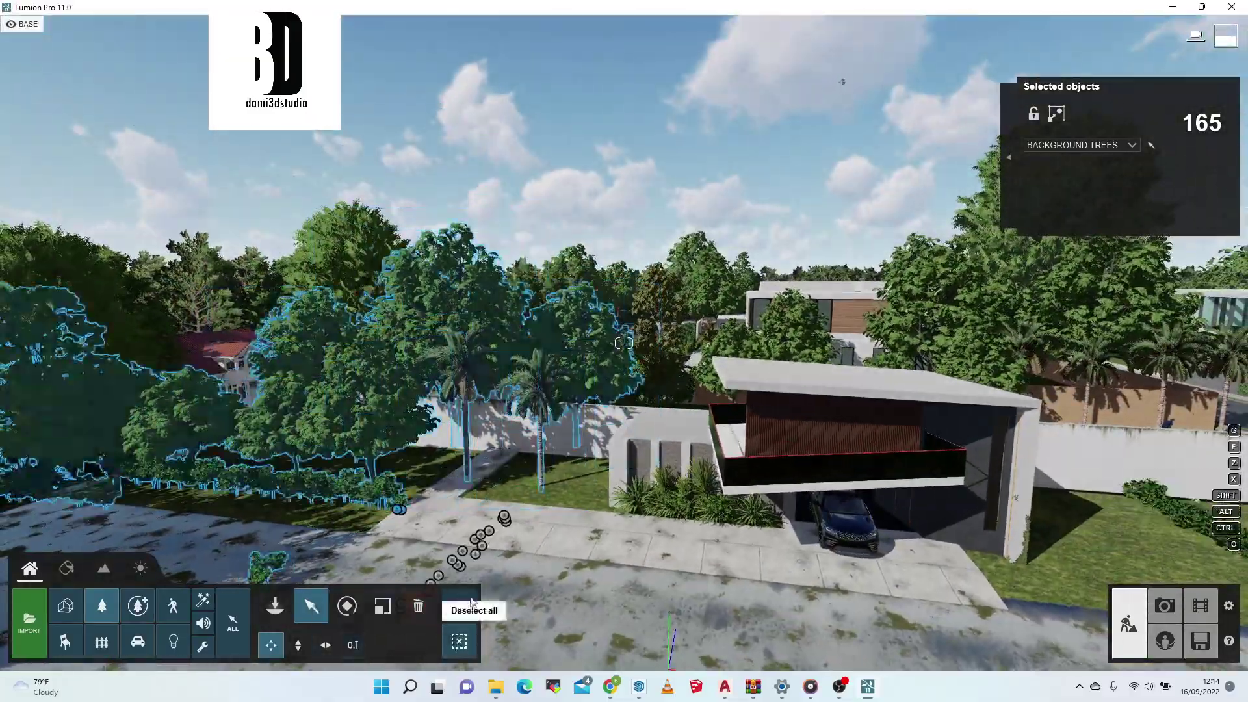
pyautogui.click(459, 641)
pyautogui.moveTo(463, 477); pyautogui.dragTo(550, 481)
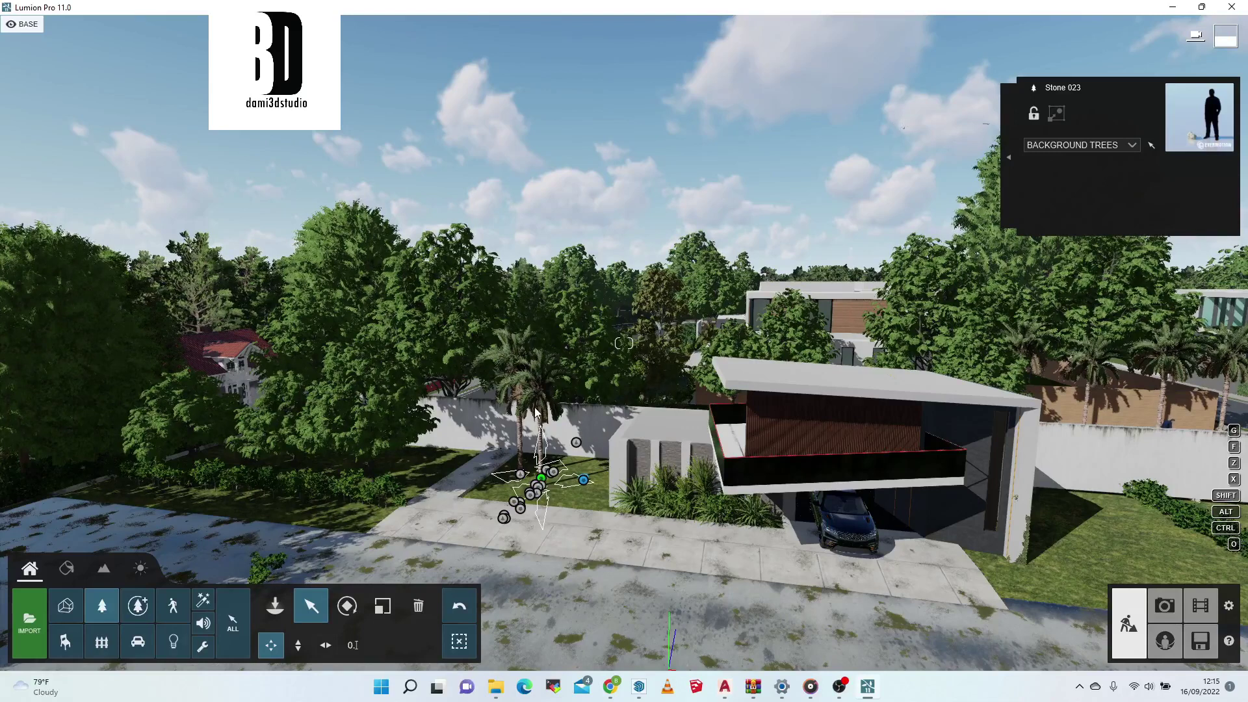
# Step: Restore photo 5's camera, reframe it as a tighter corner view at a height of 1.72 m and store it over photo 5
pyautogui.click(1163, 606)
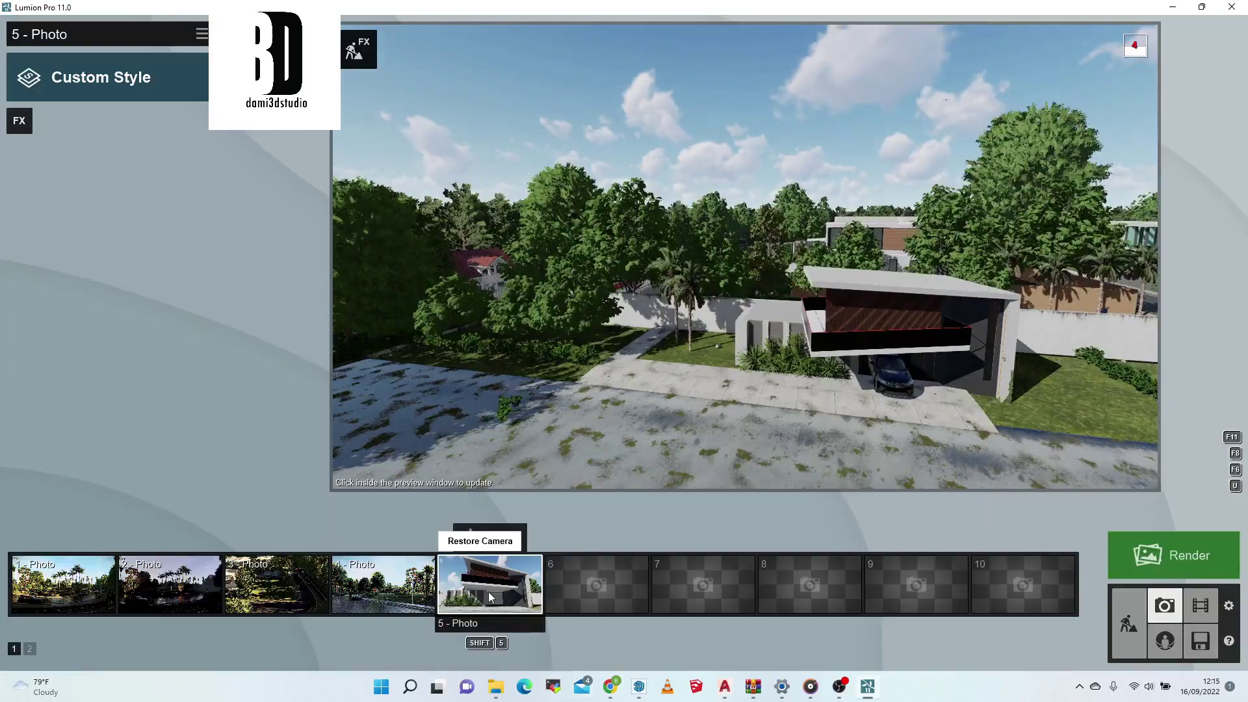
pyautogui.click(492, 597)
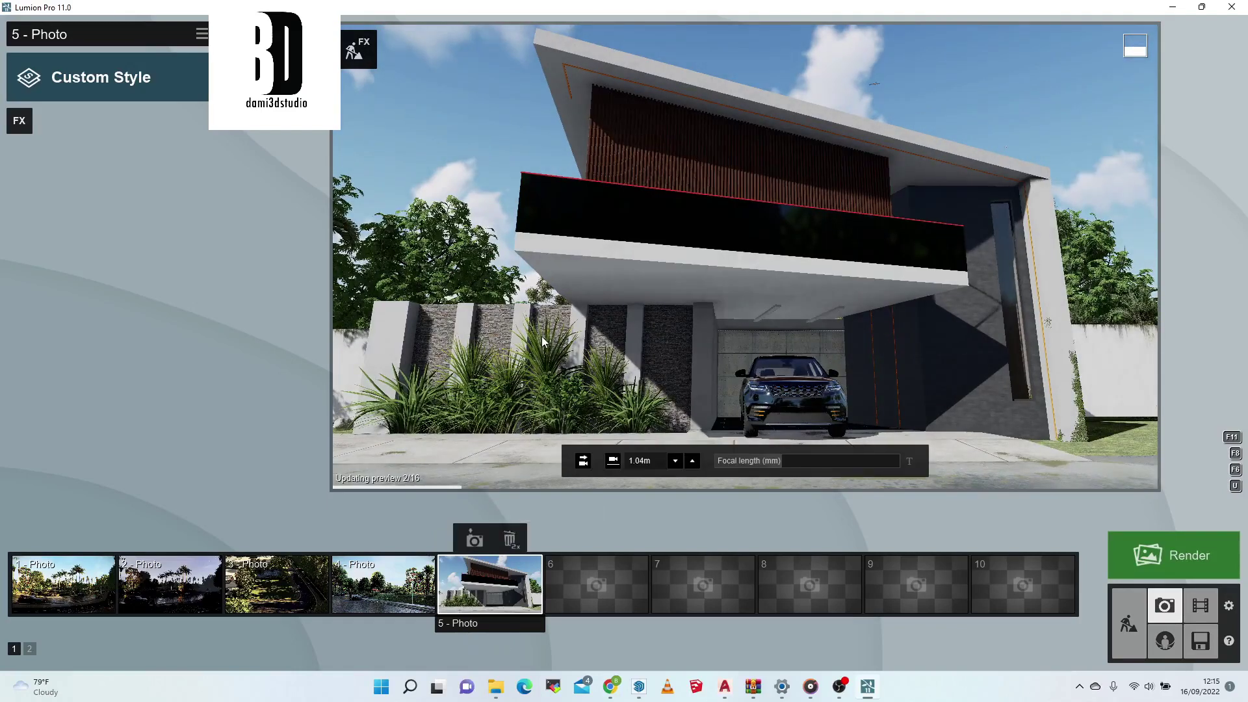
pyautogui.press('s')
pyautogui.moveTo(651, 378); pyautogui.dragTo(693, 418, button='right')
pyautogui.press('a')
pyautogui.moveTo(676, 240); pyautogui.dragTo(627, 236, button='right')
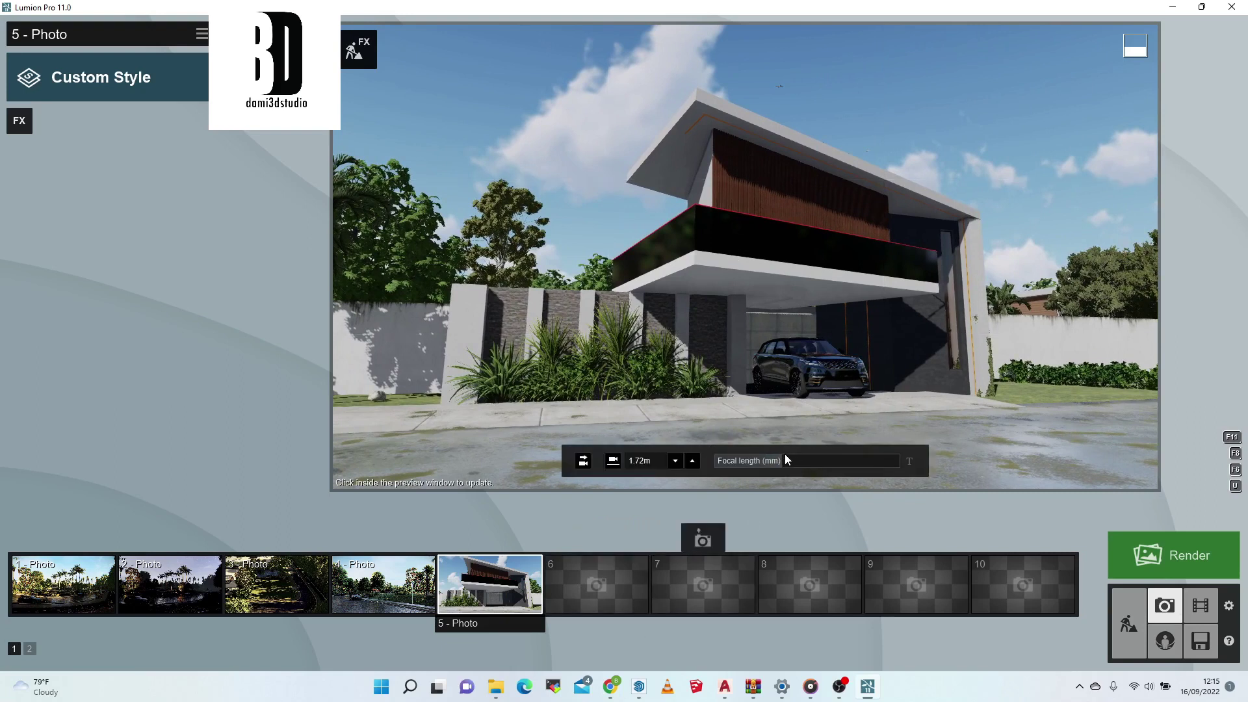
pyautogui.moveTo(796, 459); pyautogui.dragTo(793, 458)
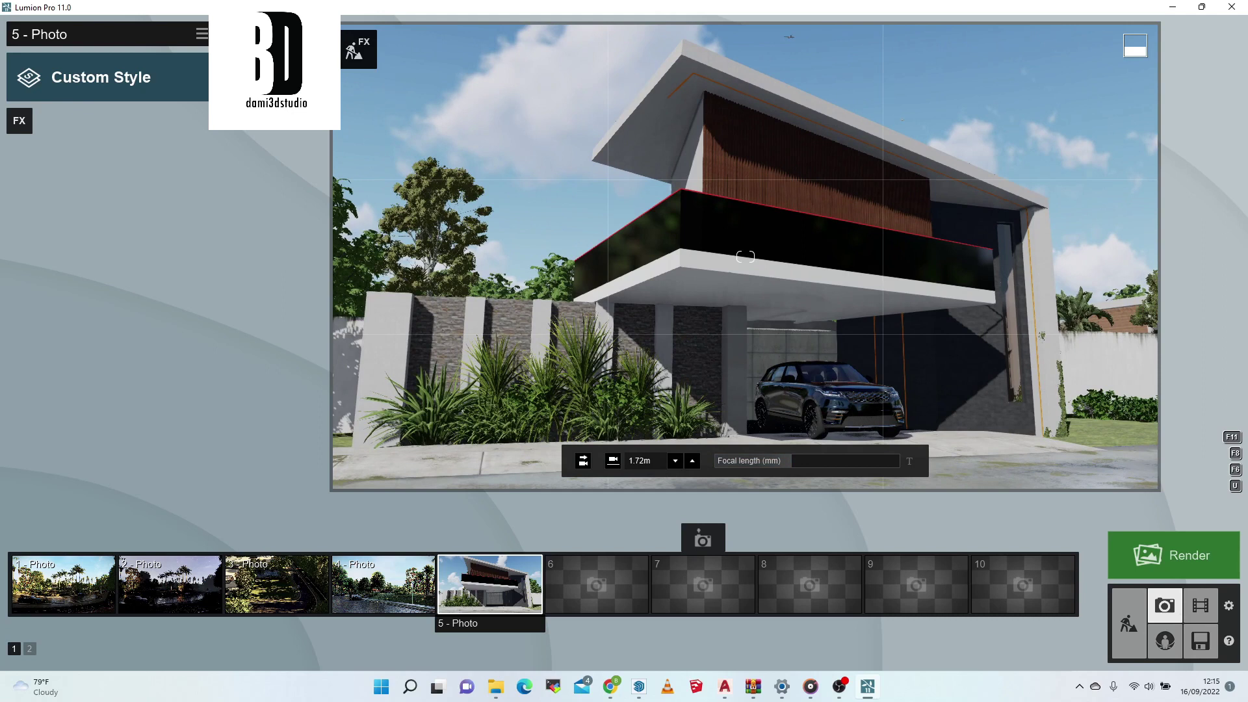
pyautogui.click(474, 541)
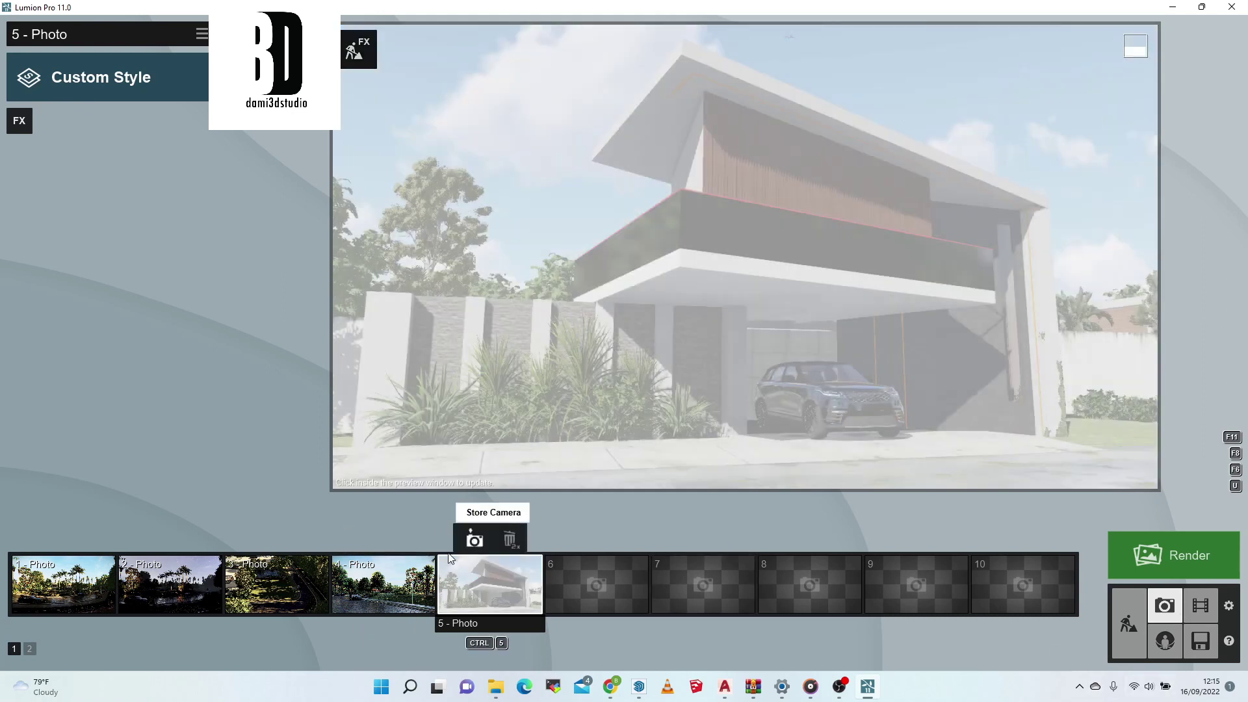
# Step: In build mode, delete the Queensland Blue Gum 2 tree rising behind the front stone wall
pyautogui.click(1129, 627)
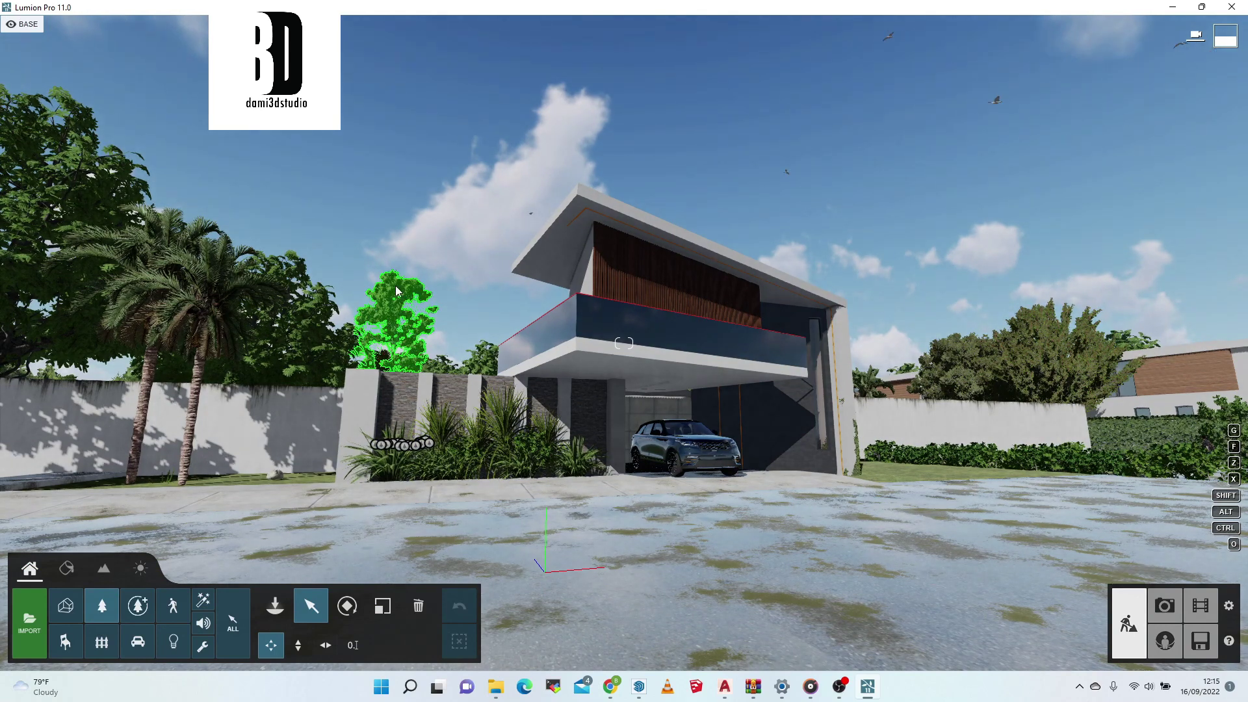
pyautogui.click(396, 296)
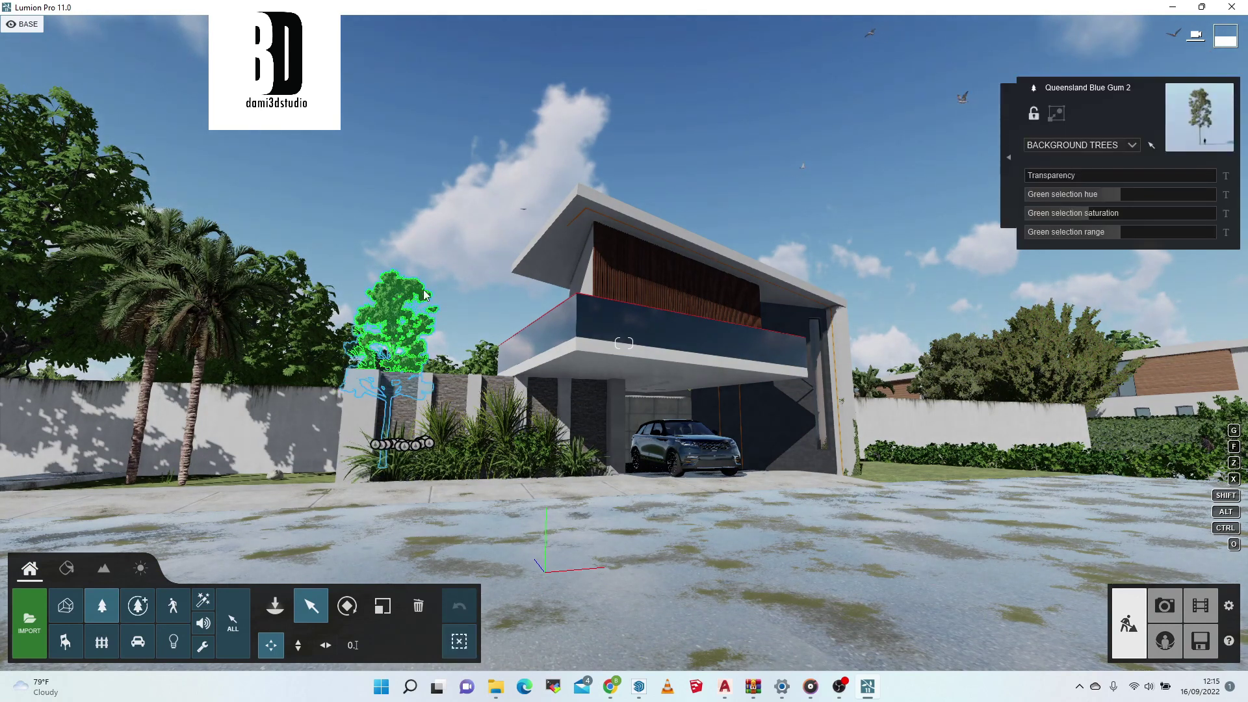
pyautogui.click(427, 607)
pyautogui.click(1053, 120)
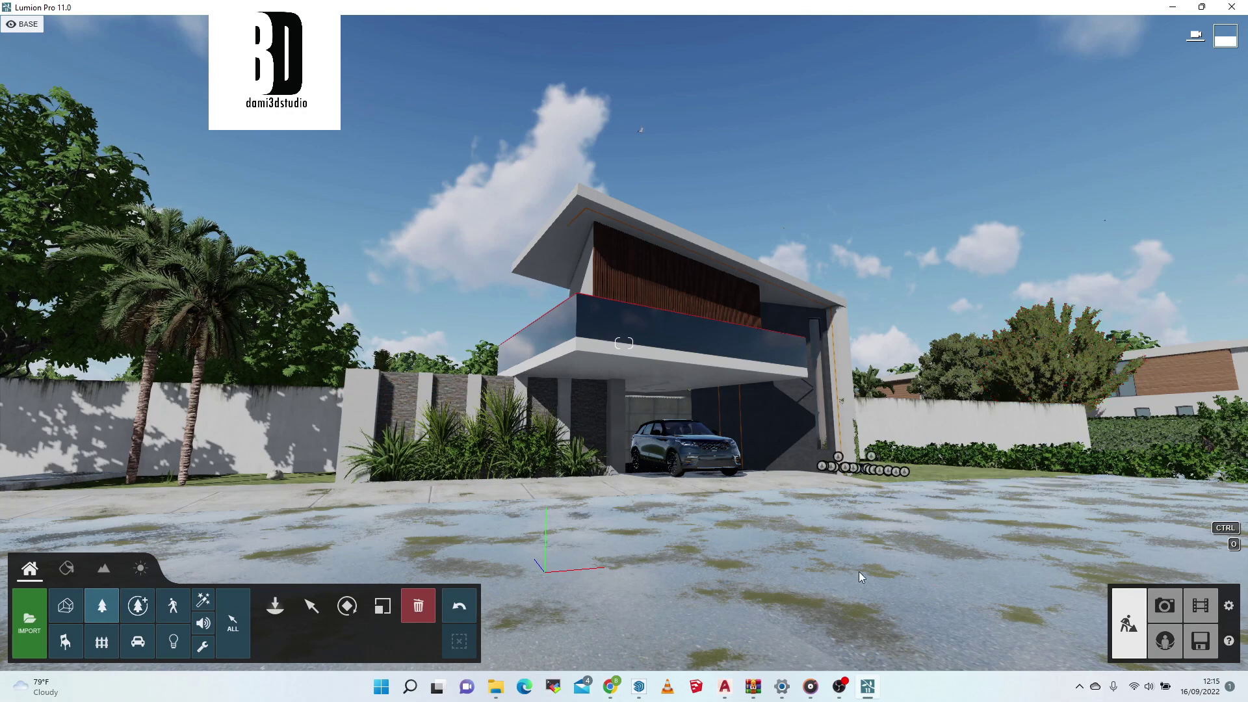
pyautogui.press('w')
pyautogui.moveTo(692, 471); pyautogui.dragTo(698, 469, button='right')
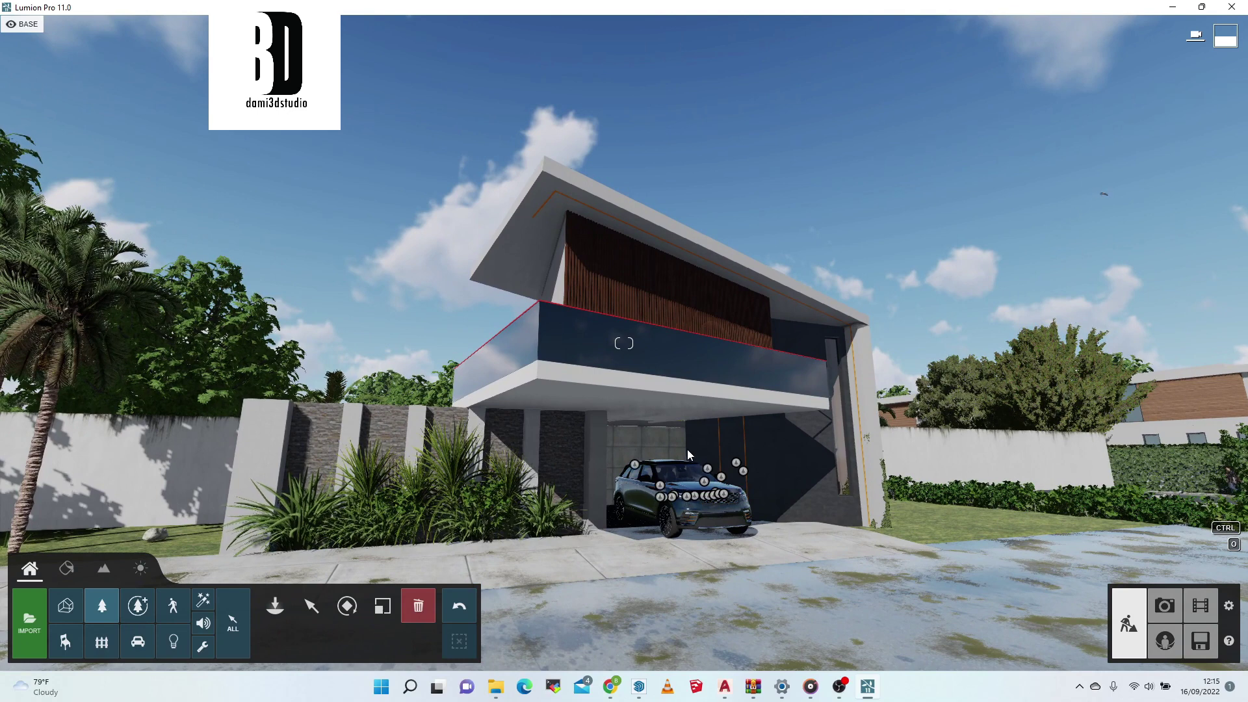
# Step: Switch to photo mode, restore photo 5's camera view and store that view over photo 1
pyautogui.press('s')
pyautogui.hotkey('ctrl', 'o')
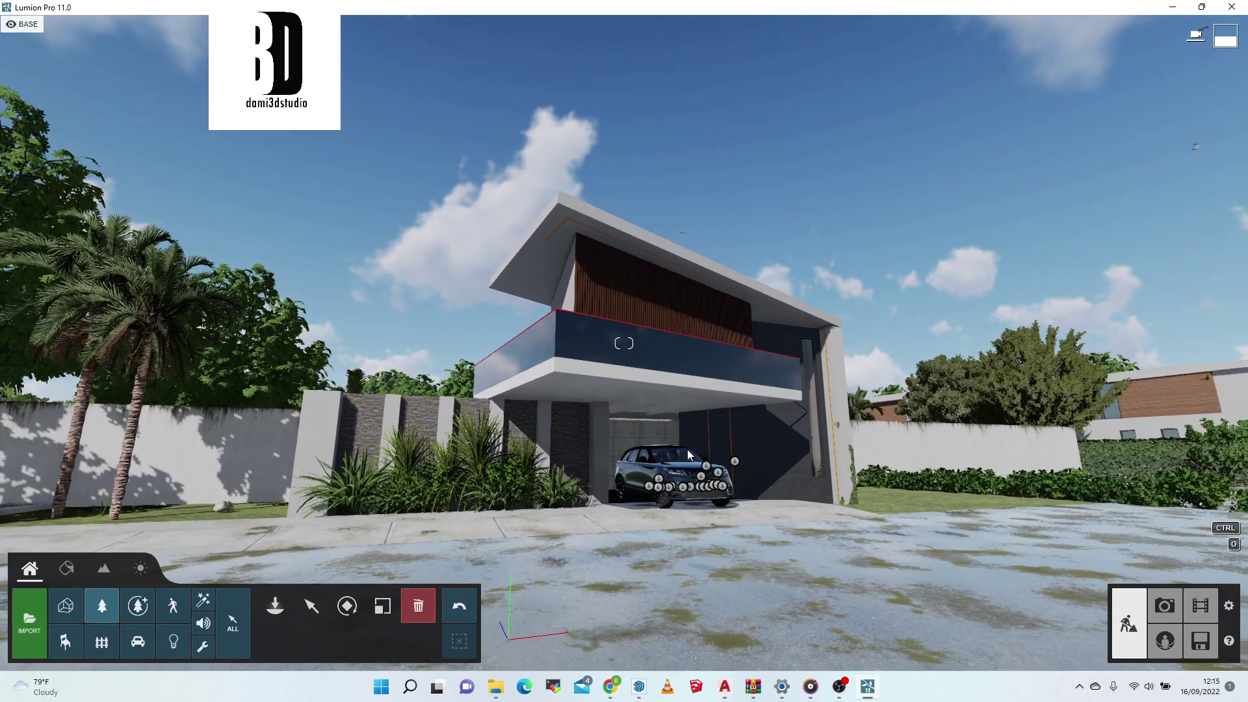
pyautogui.click(1173, 608)
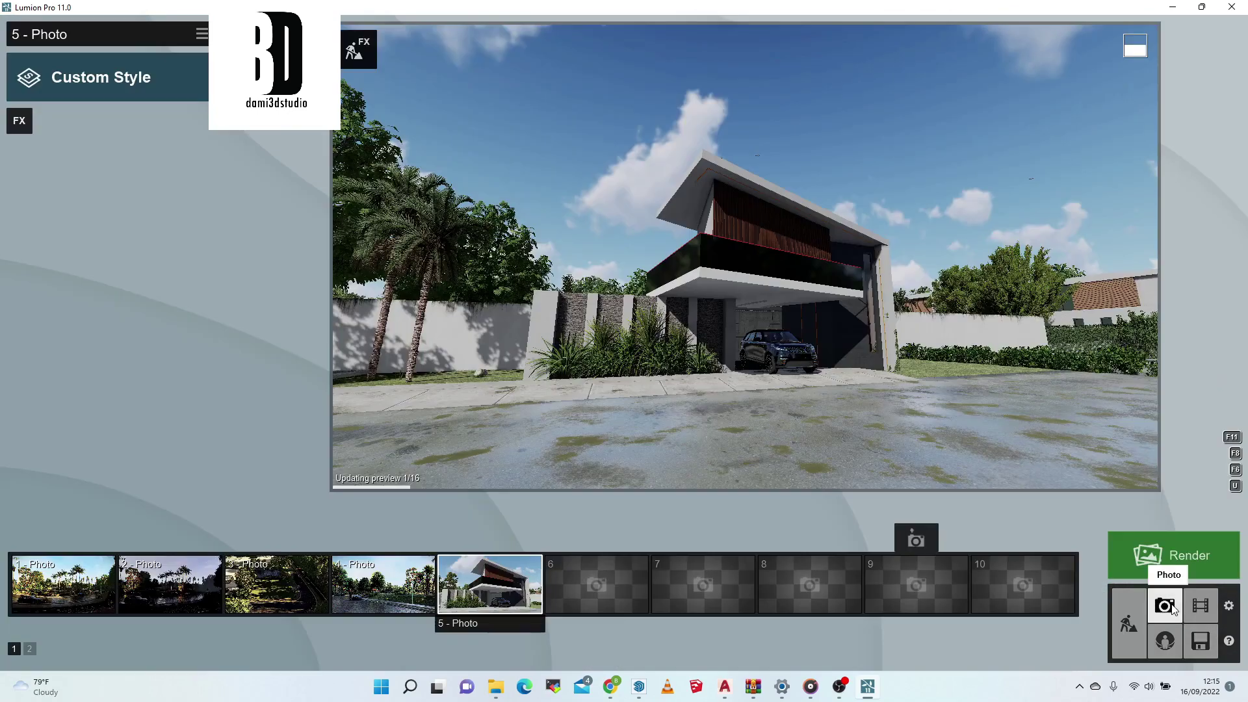
pyautogui.click(502, 591)
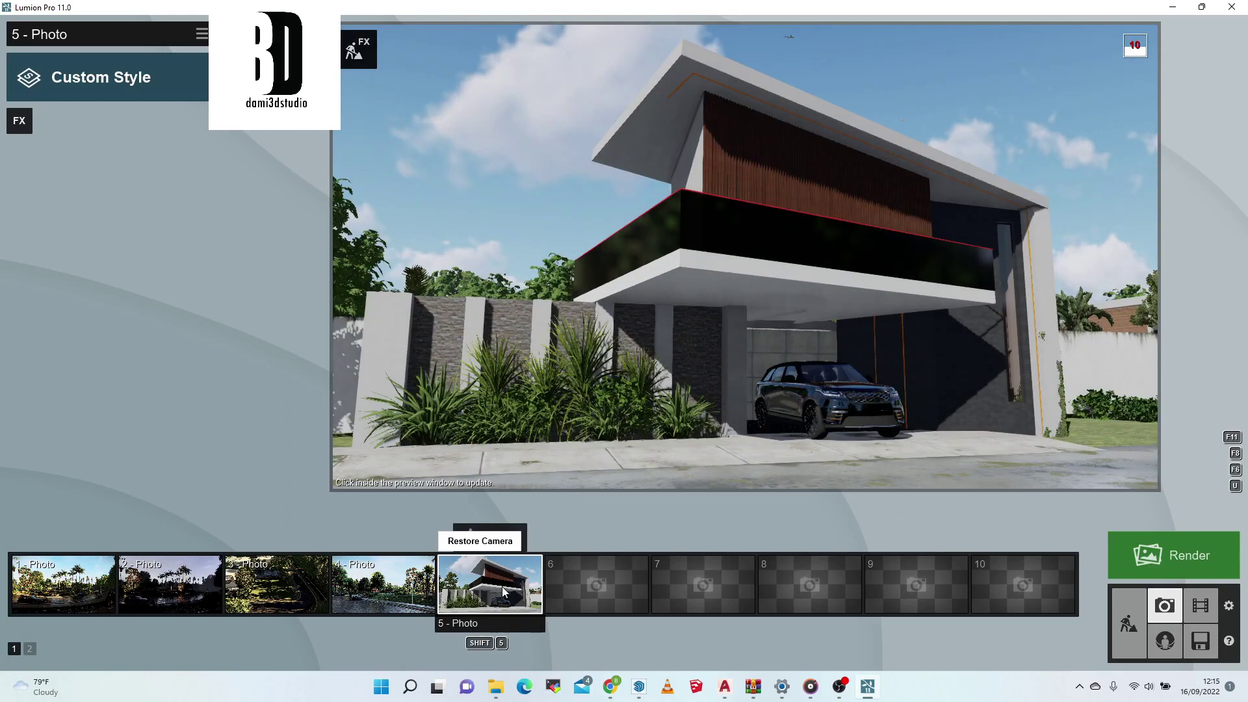
pyautogui.moveTo(1089, 361)
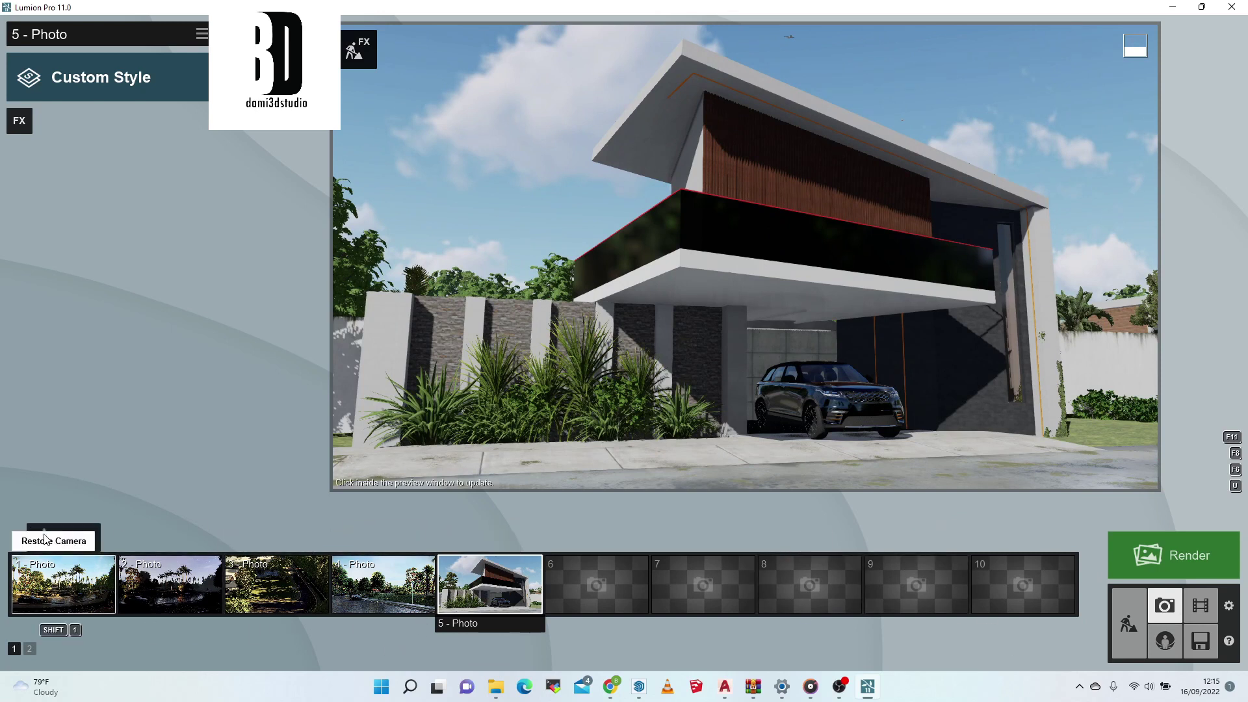
pyautogui.click(47, 542)
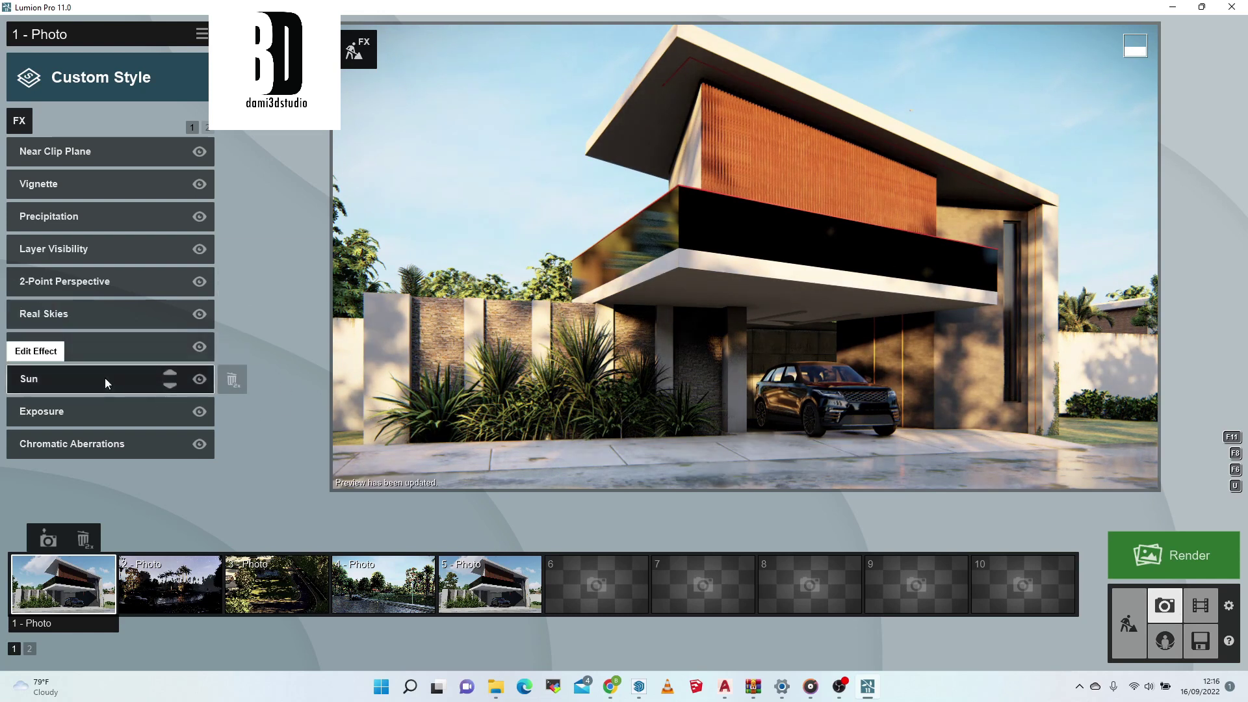
# Step: Move photo 1's Sun effect above Fog and Real Skies in the effect stack and set the sun height to 8.2°
pyautogui.click(170, 376)
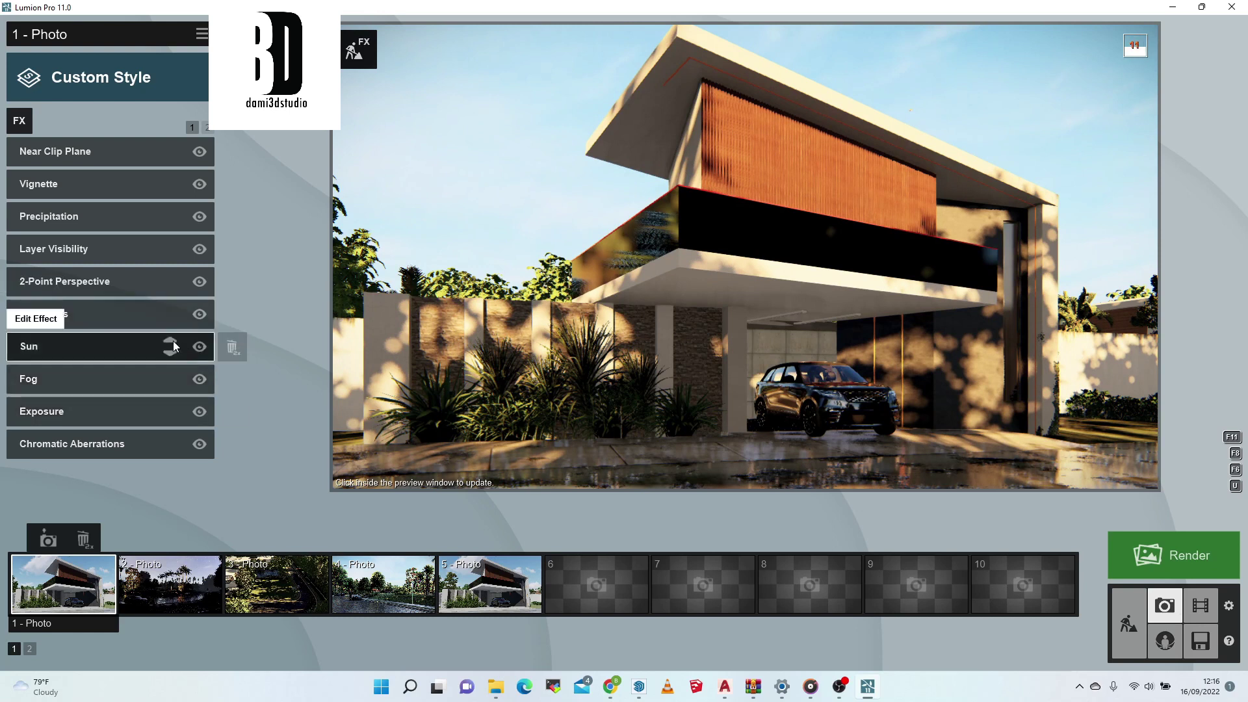
pyautogui.click(169, 345)
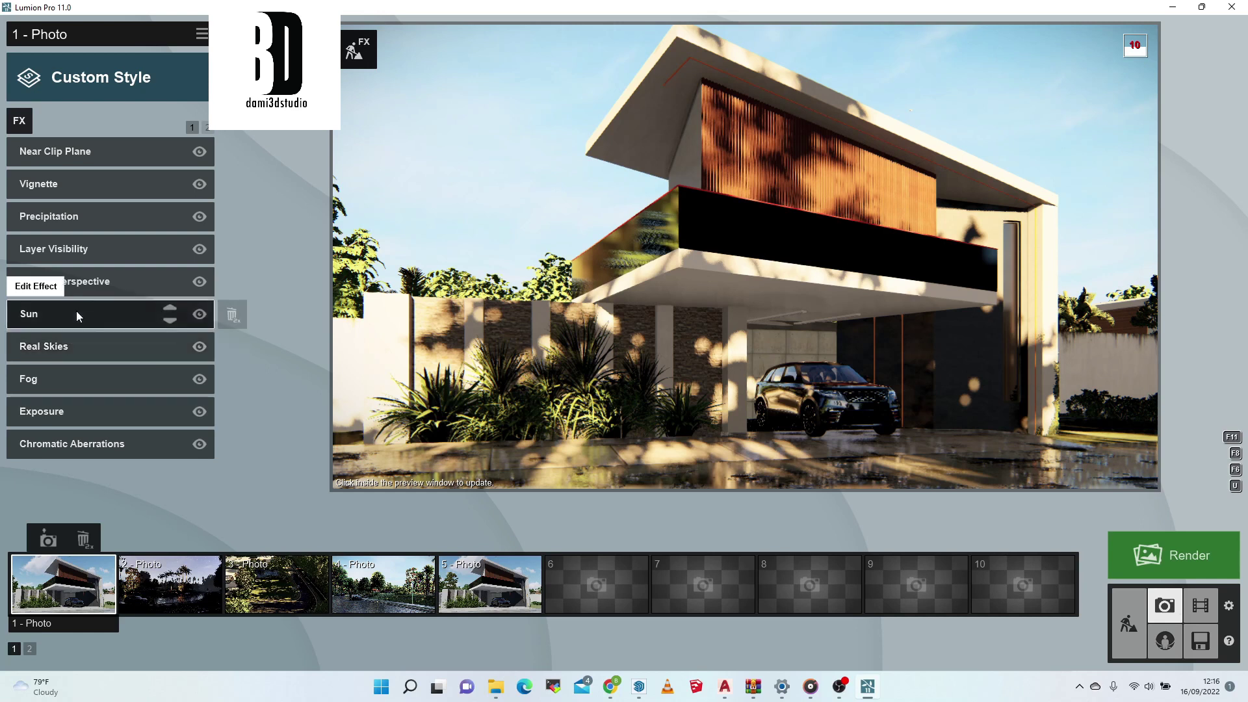
pyautogui.click(95, 311)
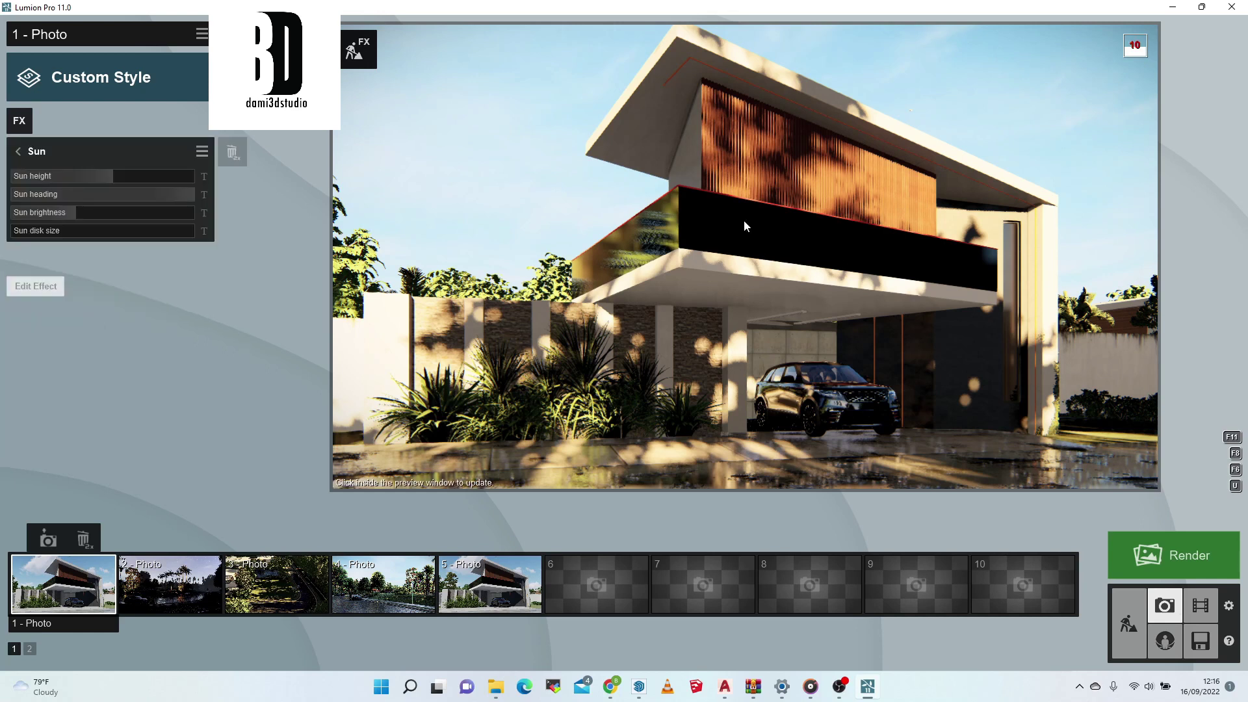
pyautogui.click(108, 176)
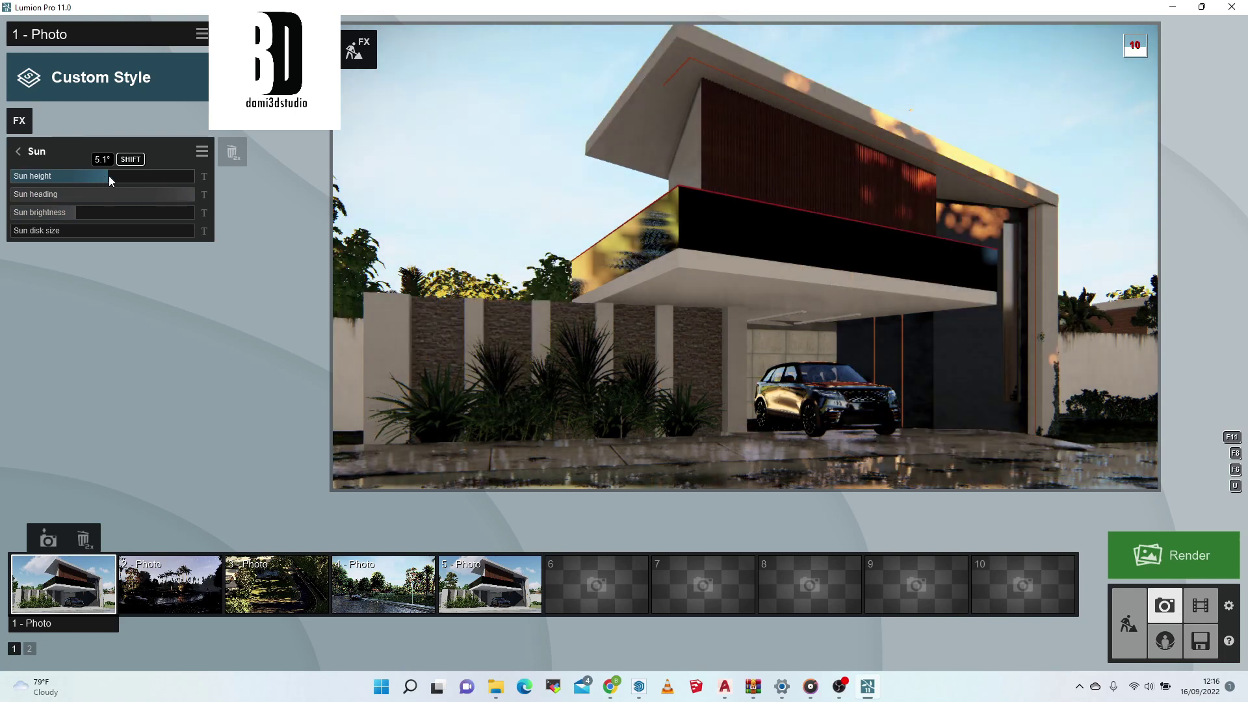
pyautogui.moveTo(182, 196); pyautogui.dragTo(28, 189)
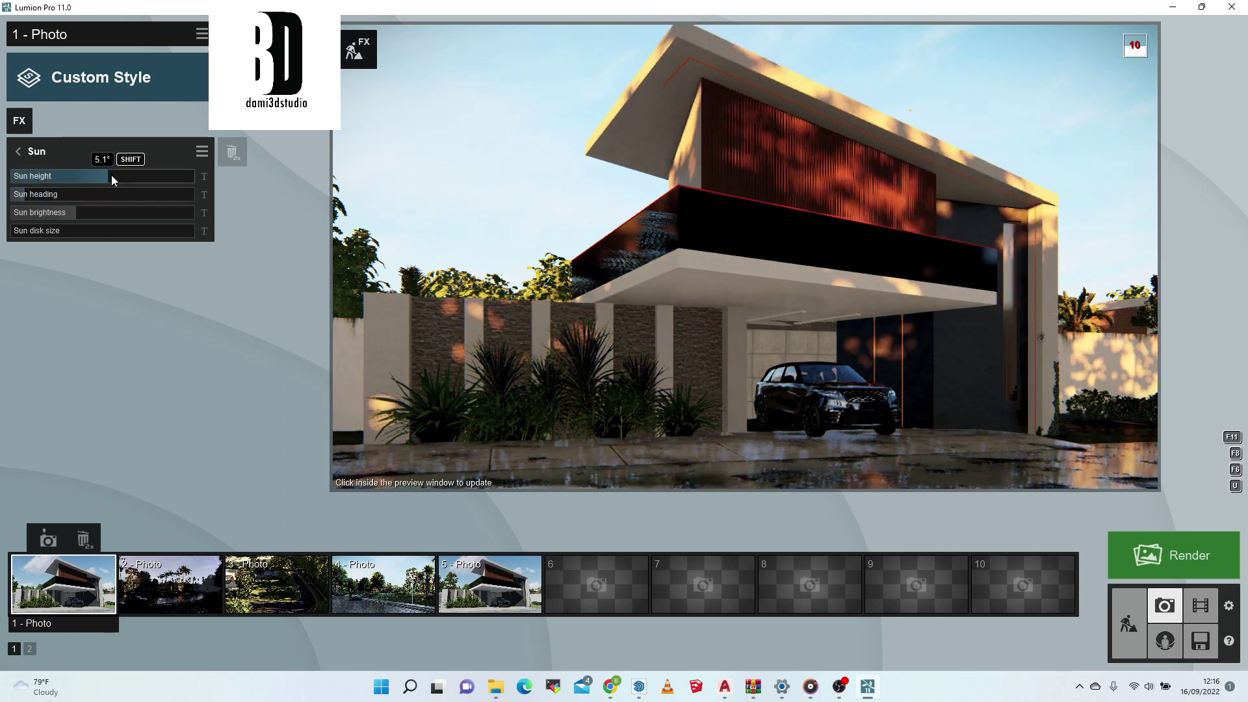
pyautogui.moveTo(108, 175); pyautogui.dragTo(114, 175)
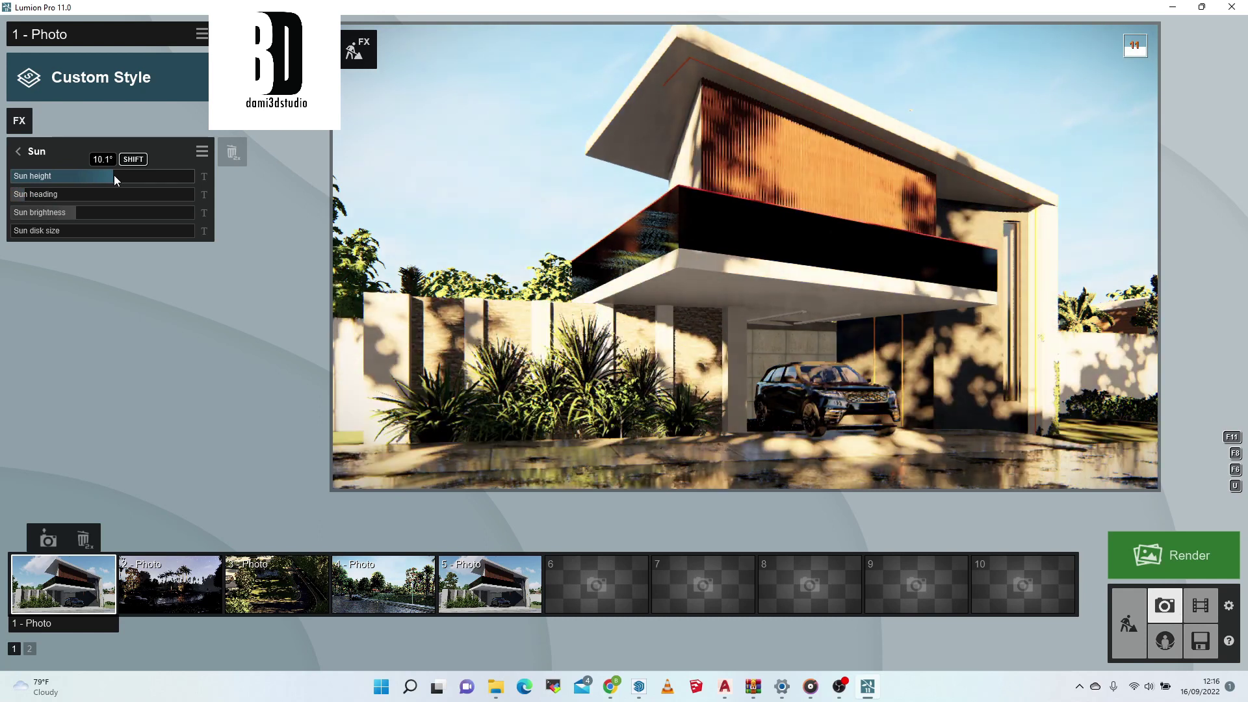
pyautogui.click(598, 229)
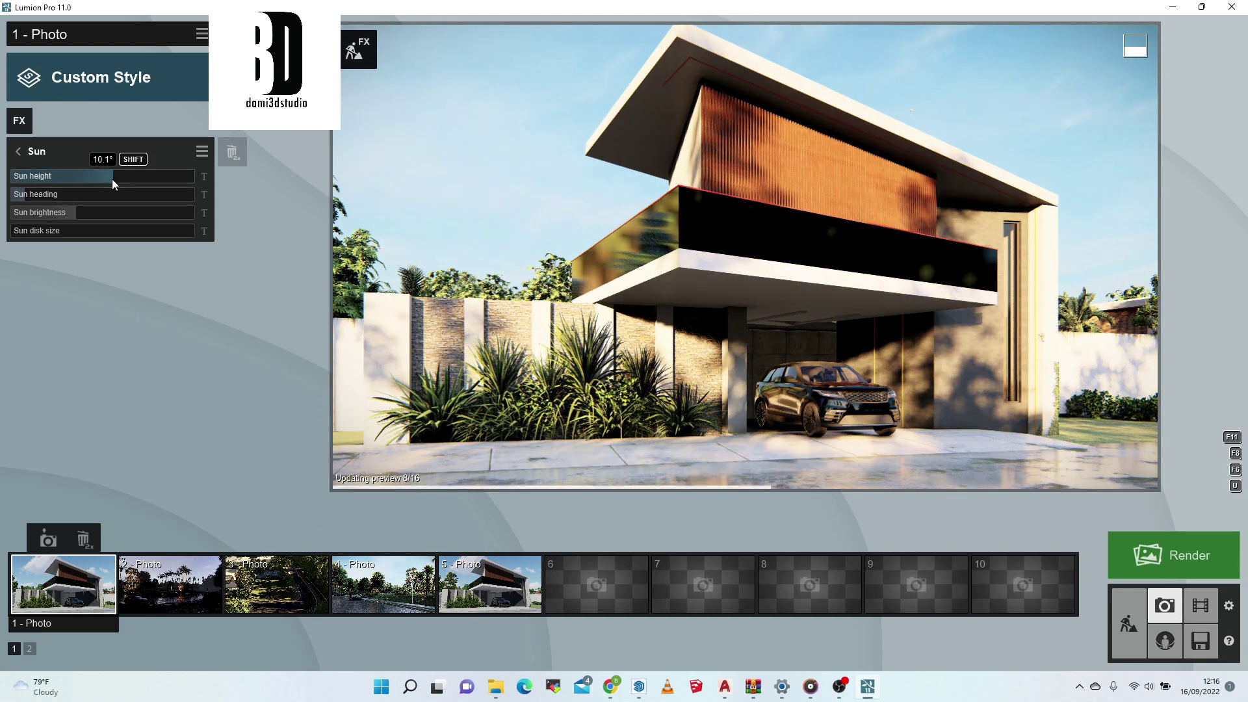
pyautogui.moveTo(113, 176); pyautogui.dragTo(112, 175)
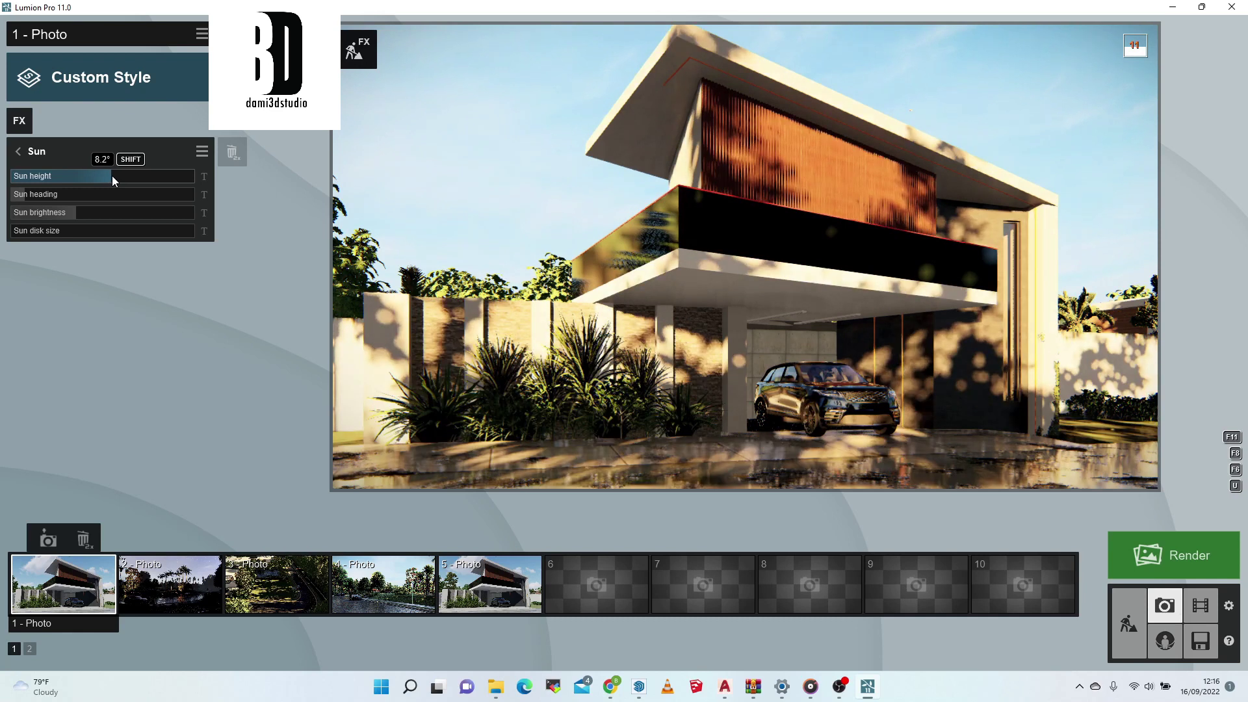
# Step: Set the sun heading to 88.7°, update the preview and return to the effects list
pyautogui.moveTo(38, 194); pyautogui.dragTo(129, 196)
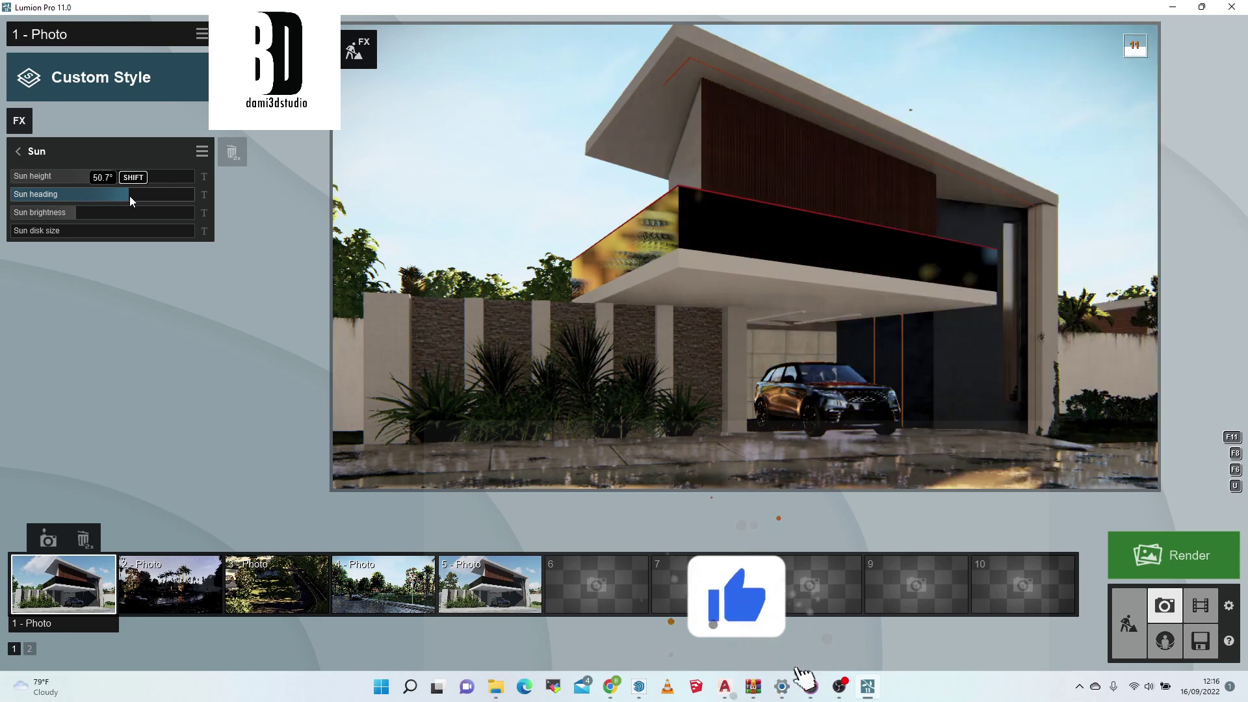
pyautogui.click(663, 213)
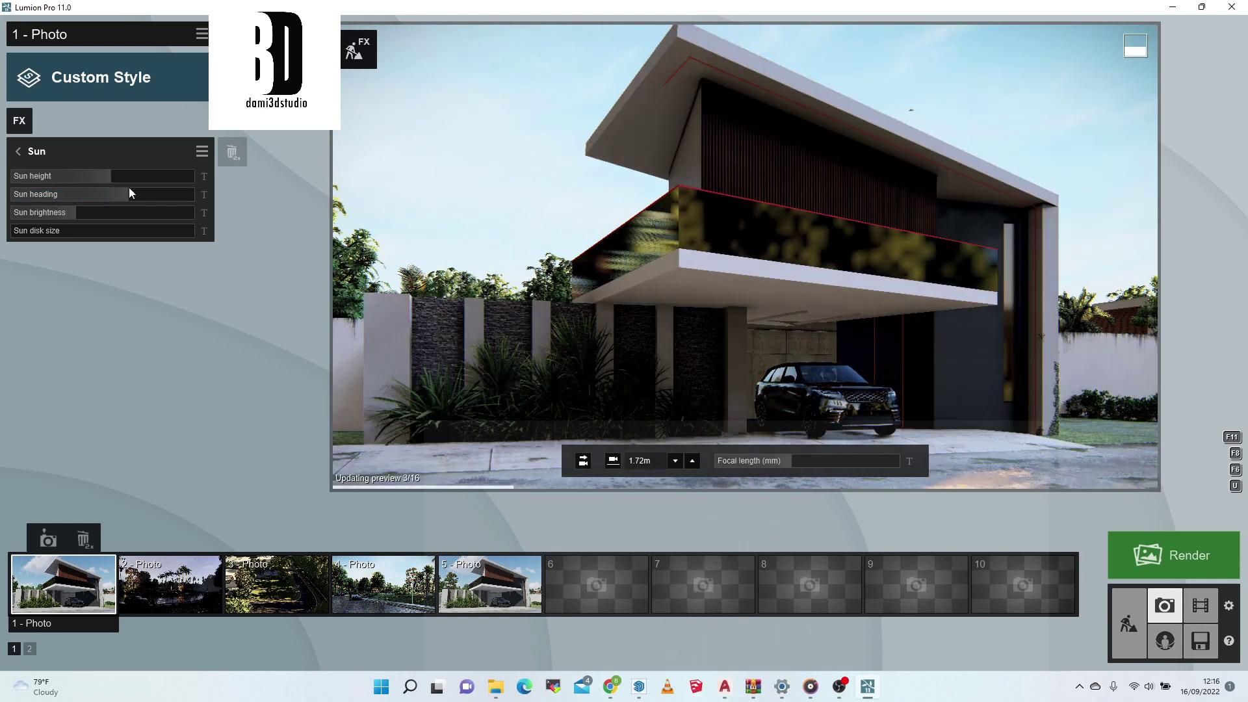
pyautogui.moveTo(126, 196); pyautogui.dragTo(143, 193)
pyautogui.click(596, 146)
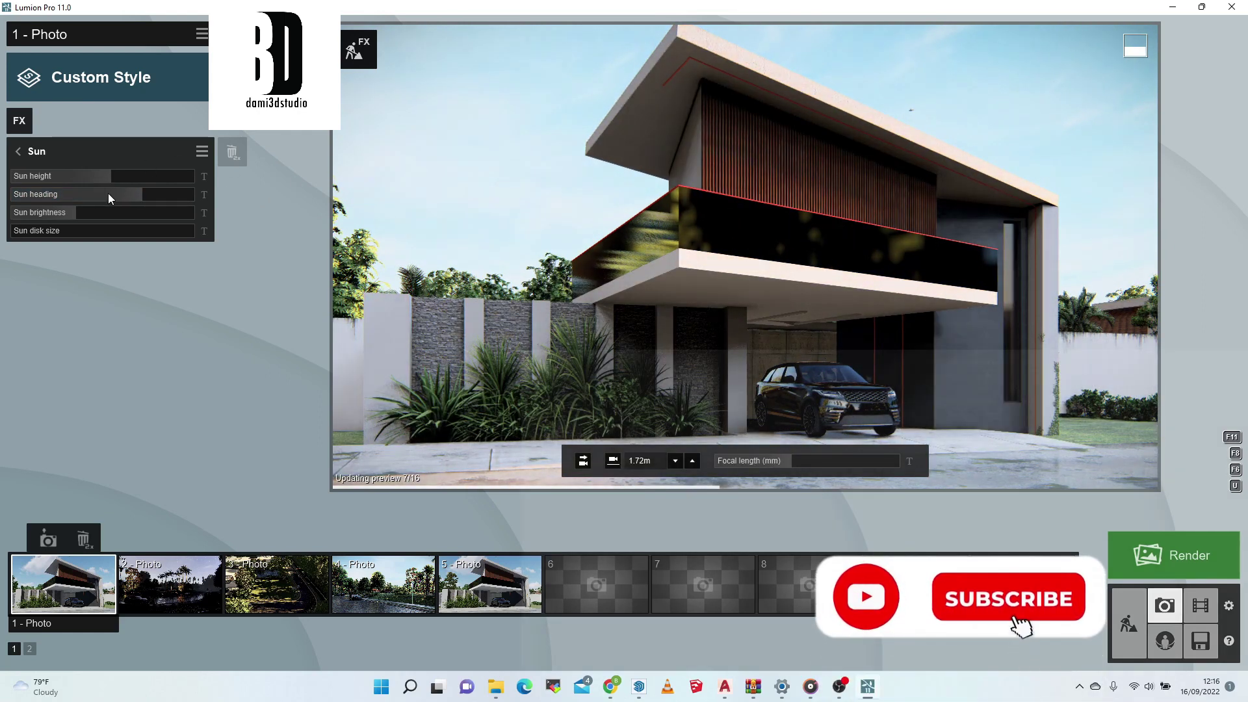
pyautogui.moveTo(147, 193); pyautogui.dragTo(147, 193)
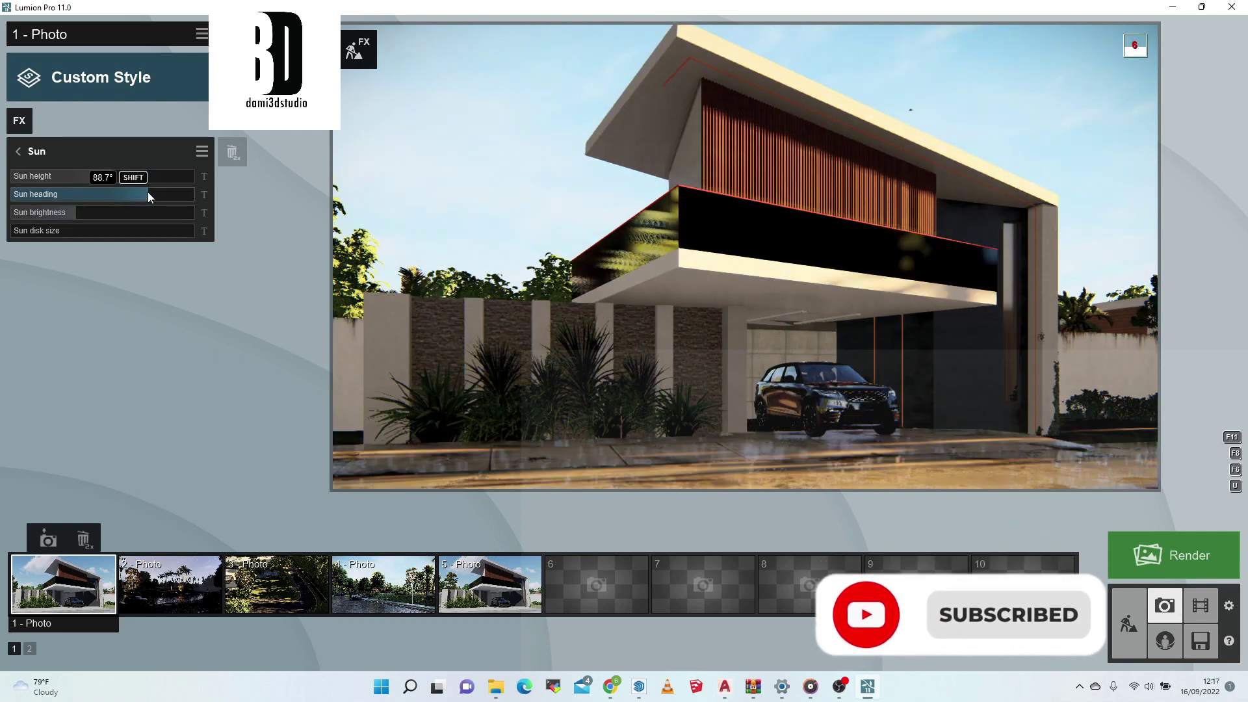
pyautogui.click(832, 222)
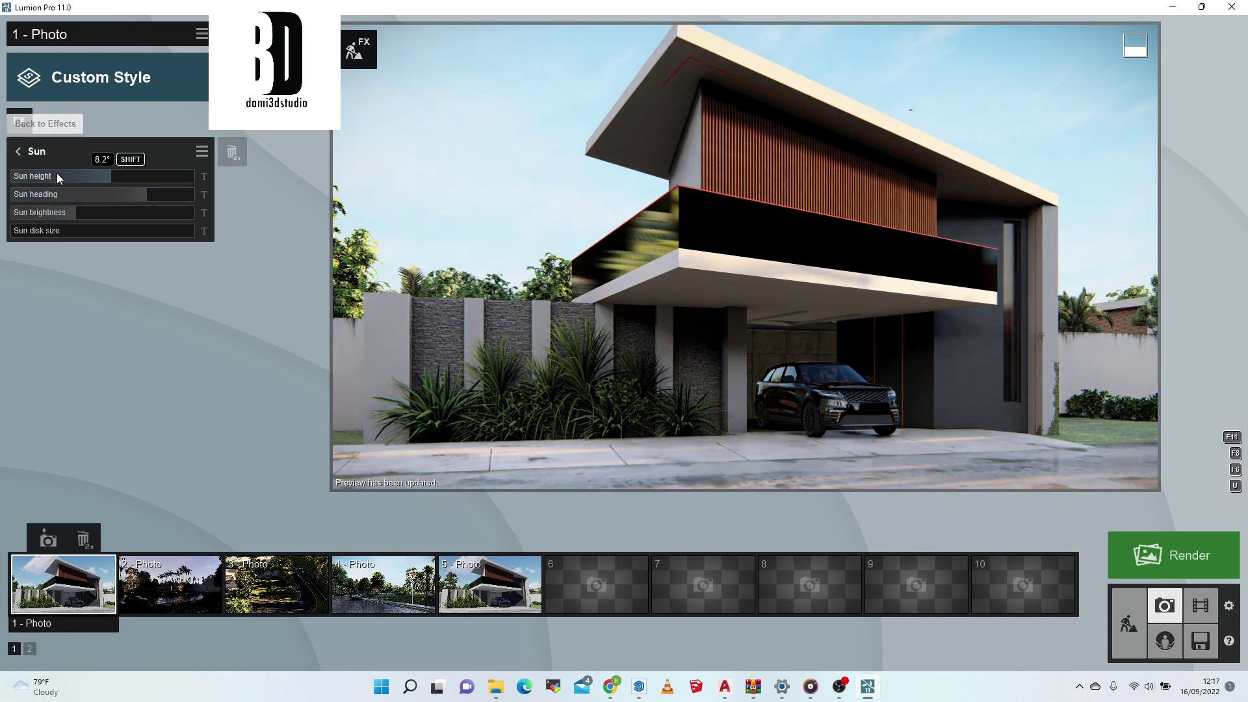
pyautogui.click(19, 154)
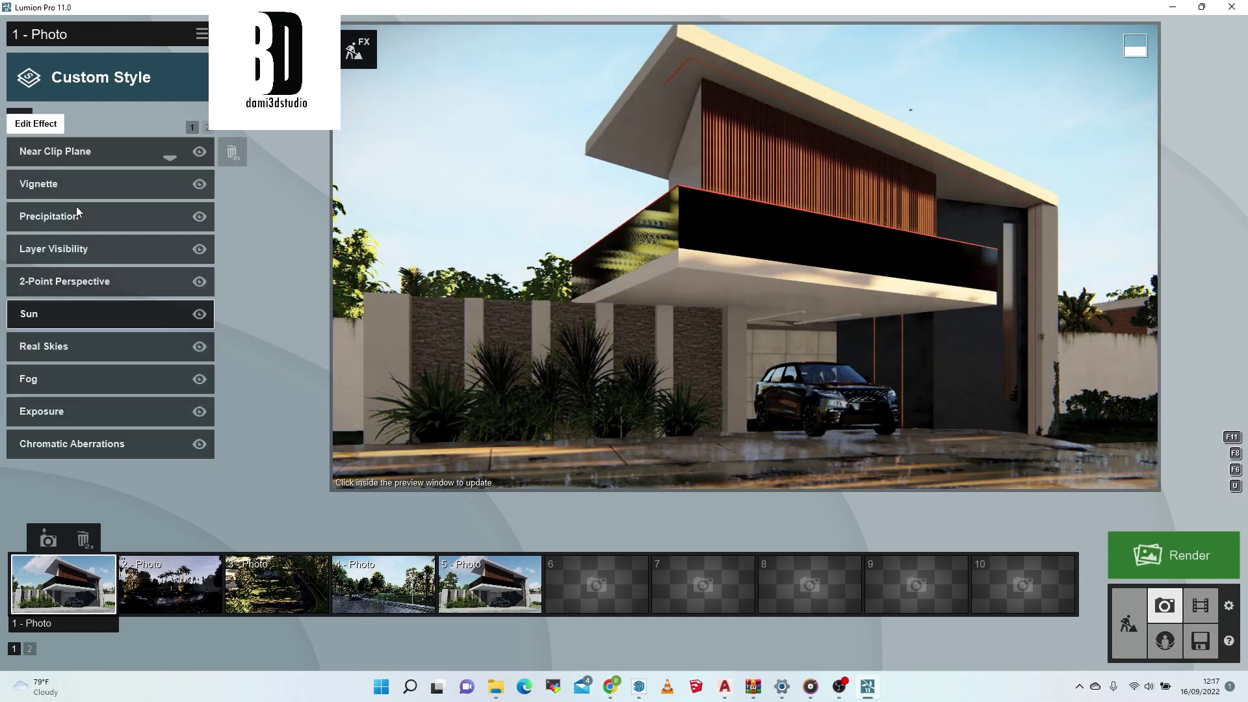
# Step: In the Real Skies effect, set the brightness to 1.2 and lower the overall brightness
pyautogui.click(83, 353)
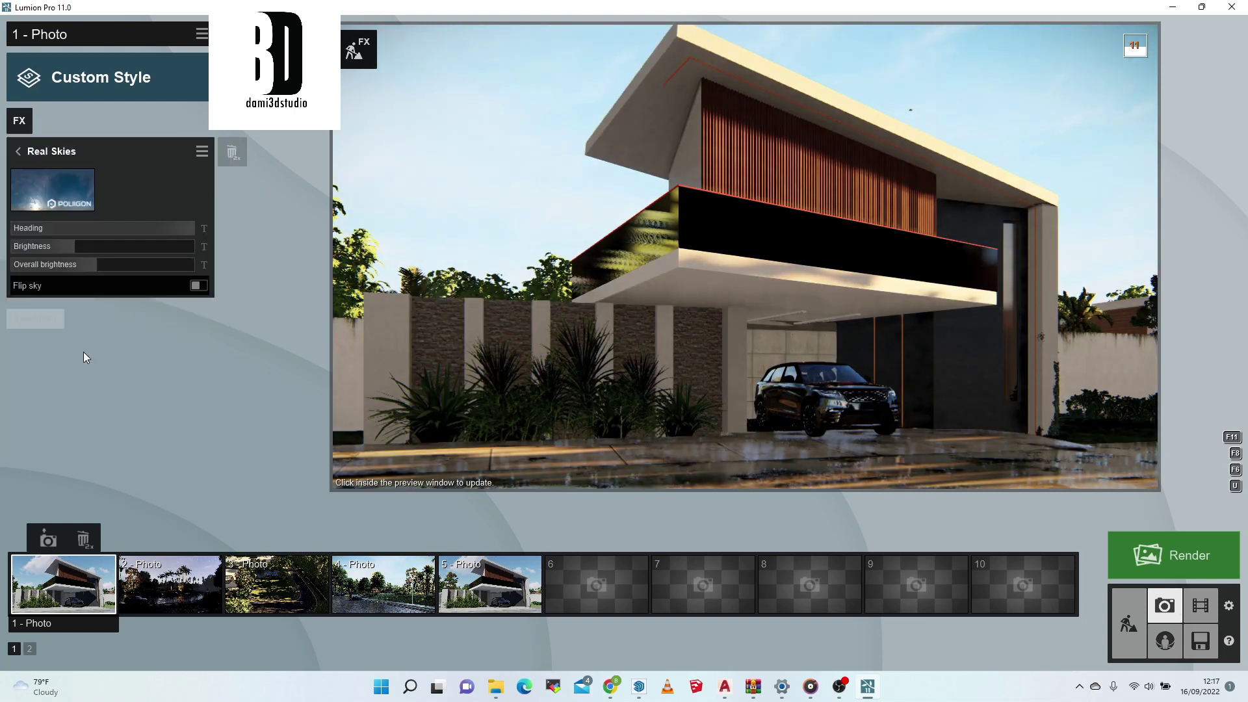
pyautogui.click(145, 247)
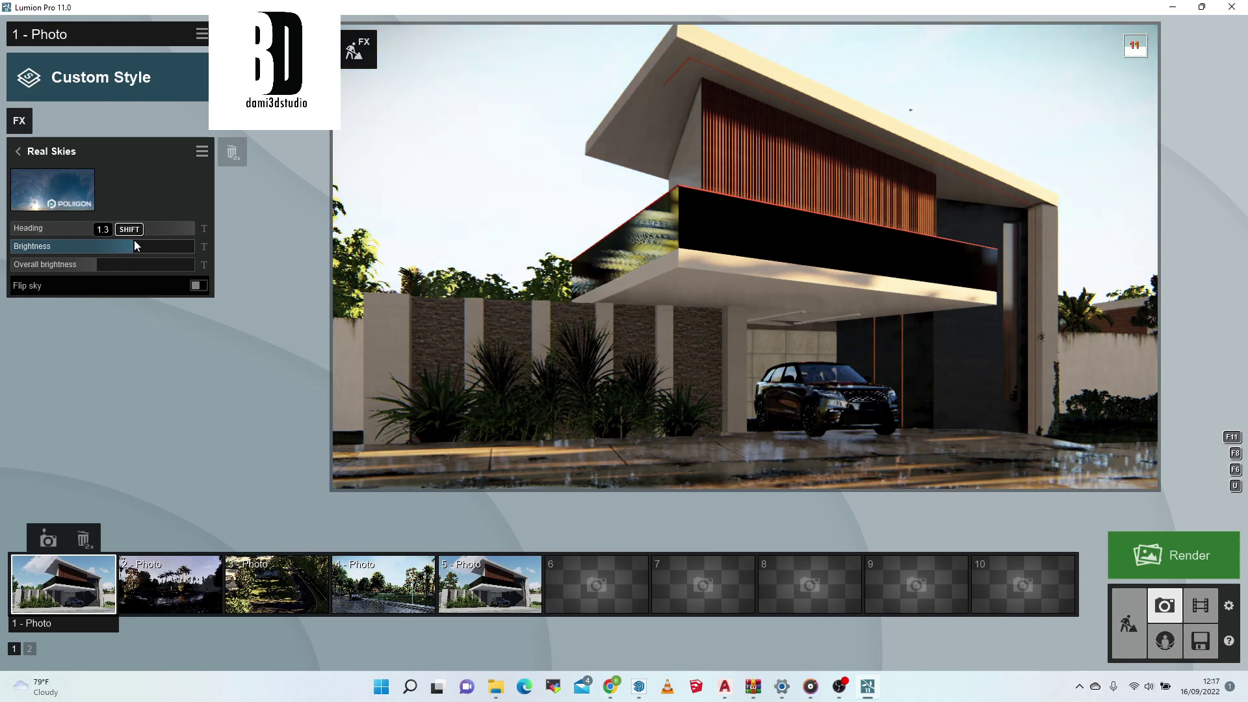
pyautogui.click(702, 263)
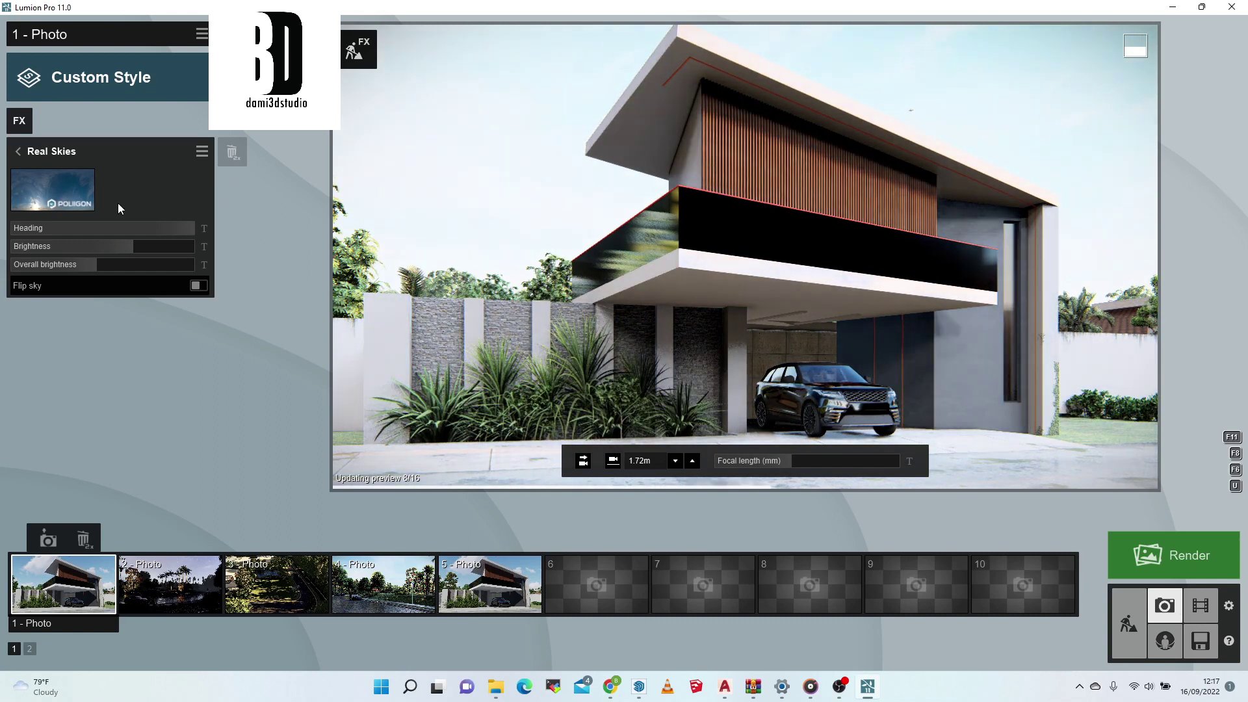
pyautogui.moveTo(134, 247)
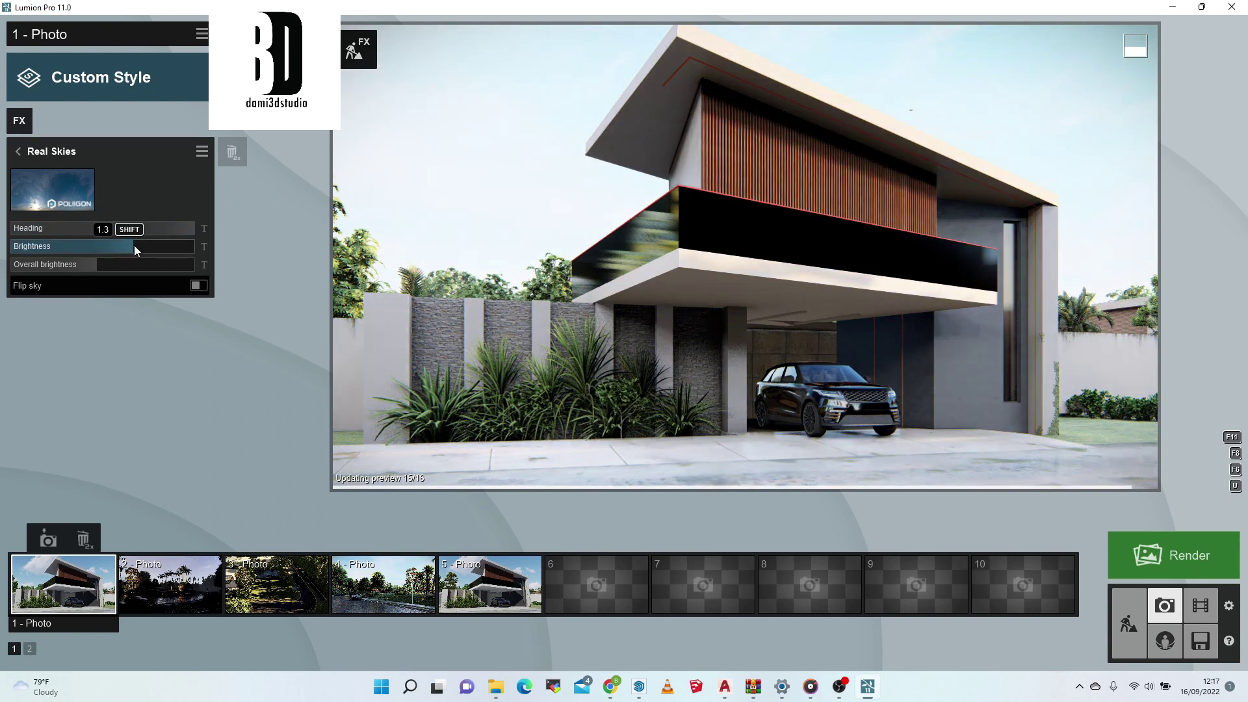
pyautogui.moveTo(134, 246)
pyautogui.mouseDown()
pyautogui.moveTo(49, 251)
pyautogui.moveTo(120, 252)
pyautogui.mouseUp()
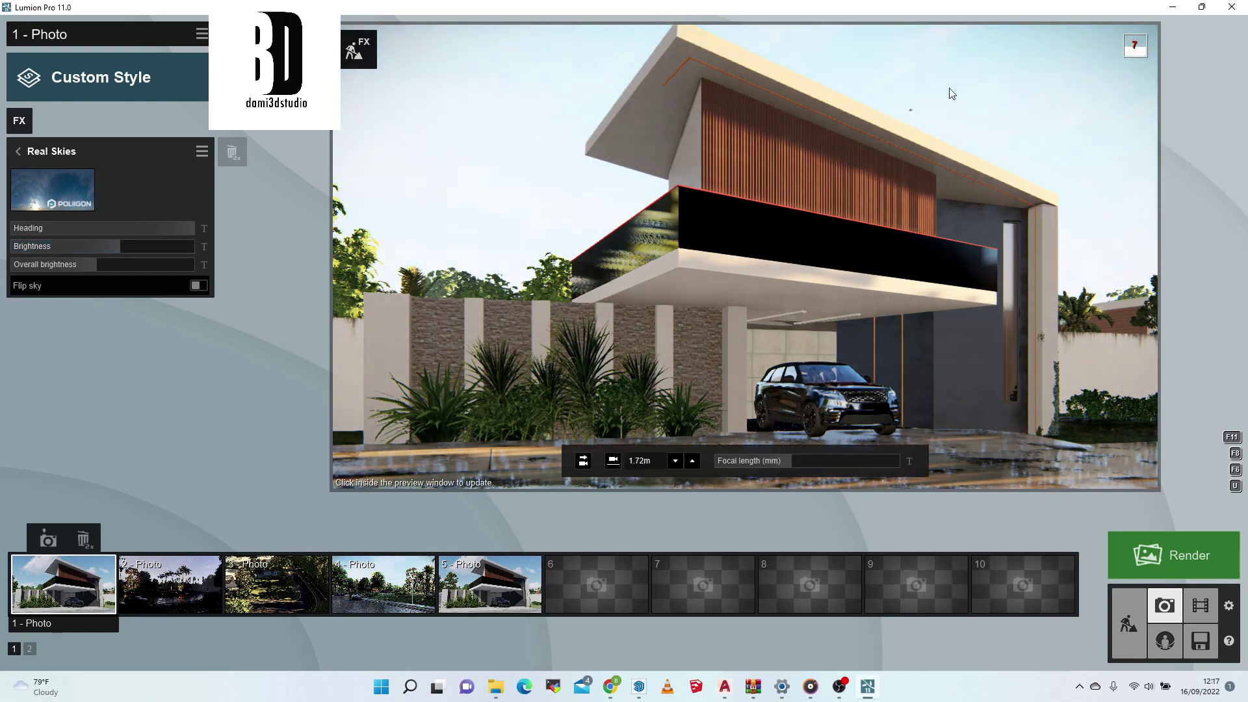
pyautogui.click(950, 95)
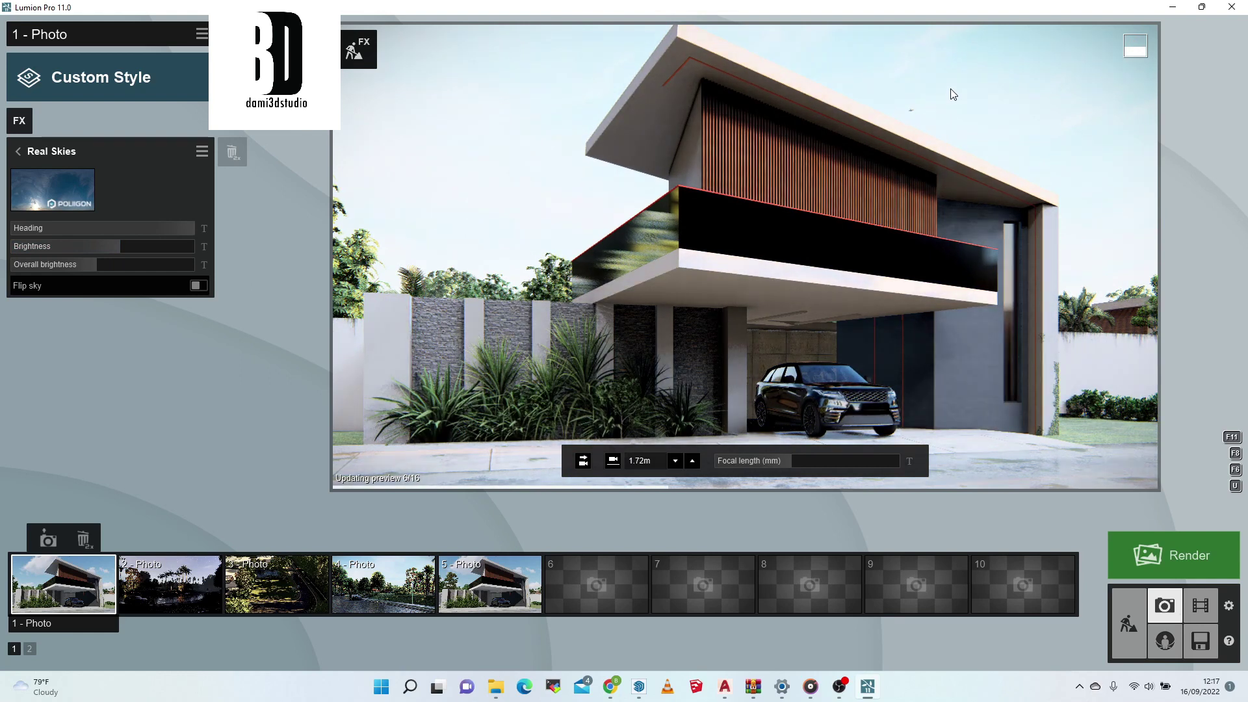
pyautogui.moveTo(97, 267); pyautogui.dragTo(56, 264)
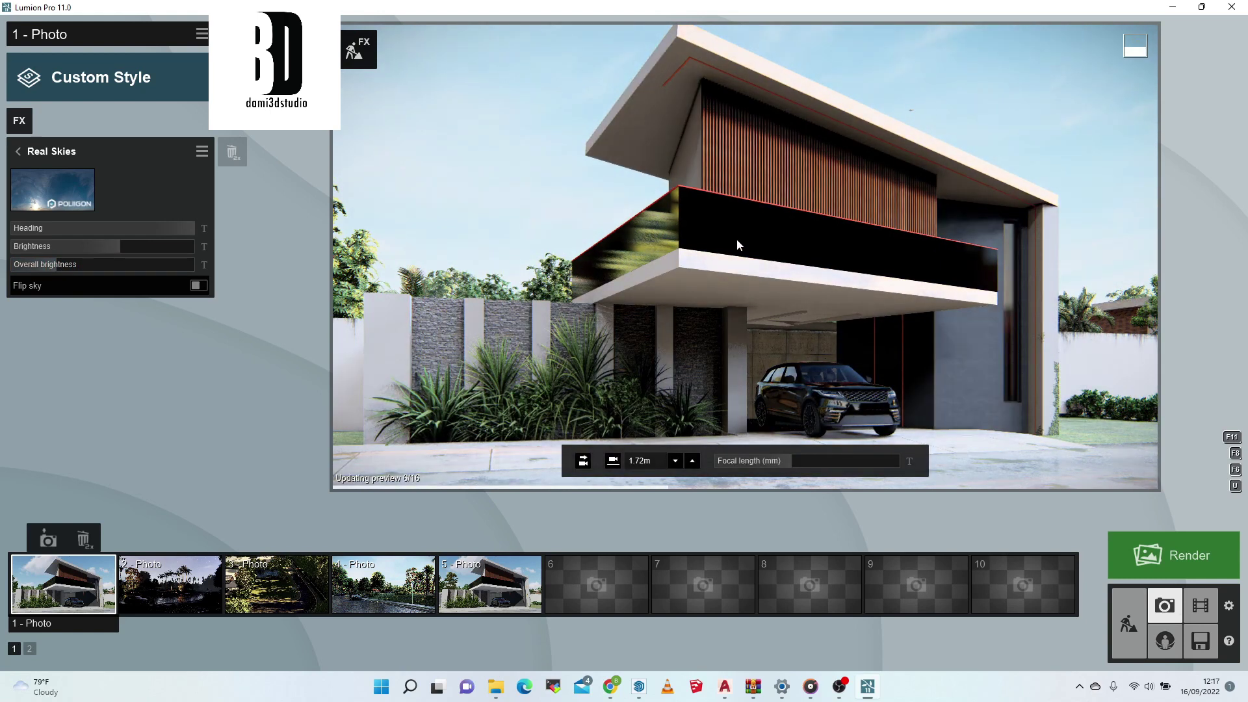
pyautogui.moveTo(115, 245)
pyautogui.mouseDown()
pyautogui.moveTo(43, 247)
pyautogui.moveTo(95, 243)
pyautogui.mouseUp()
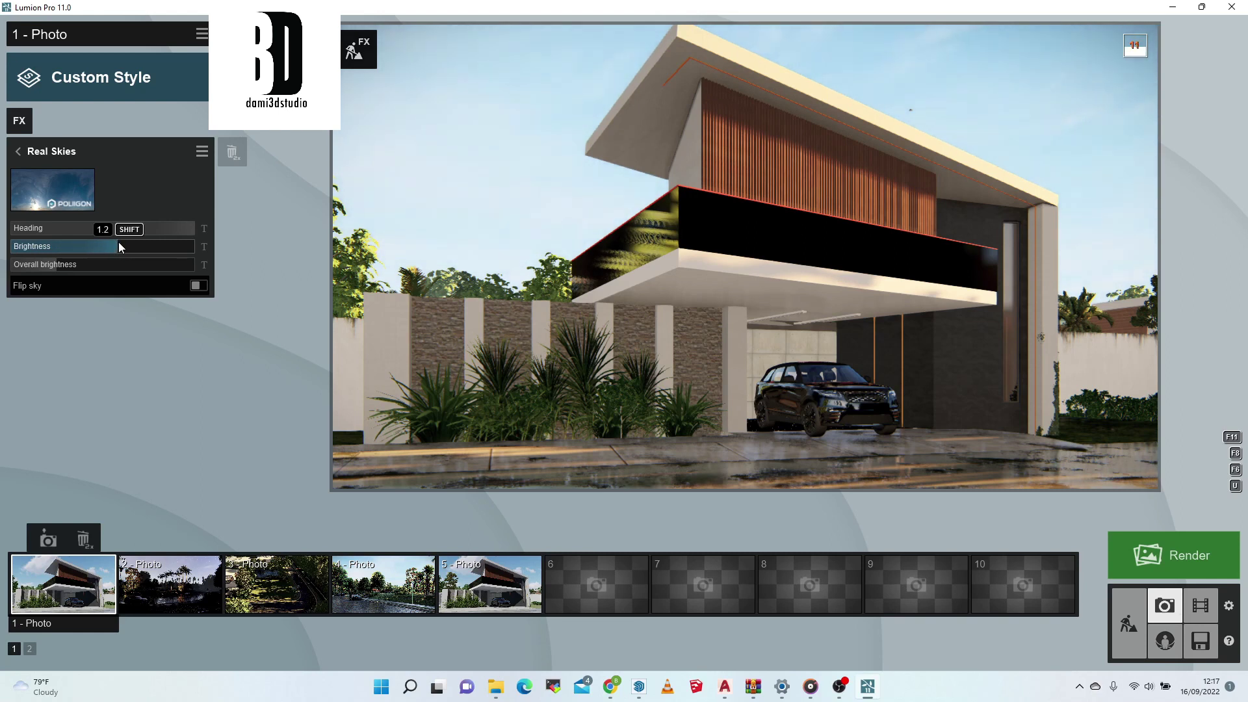
pyautogui.click(541, 255)
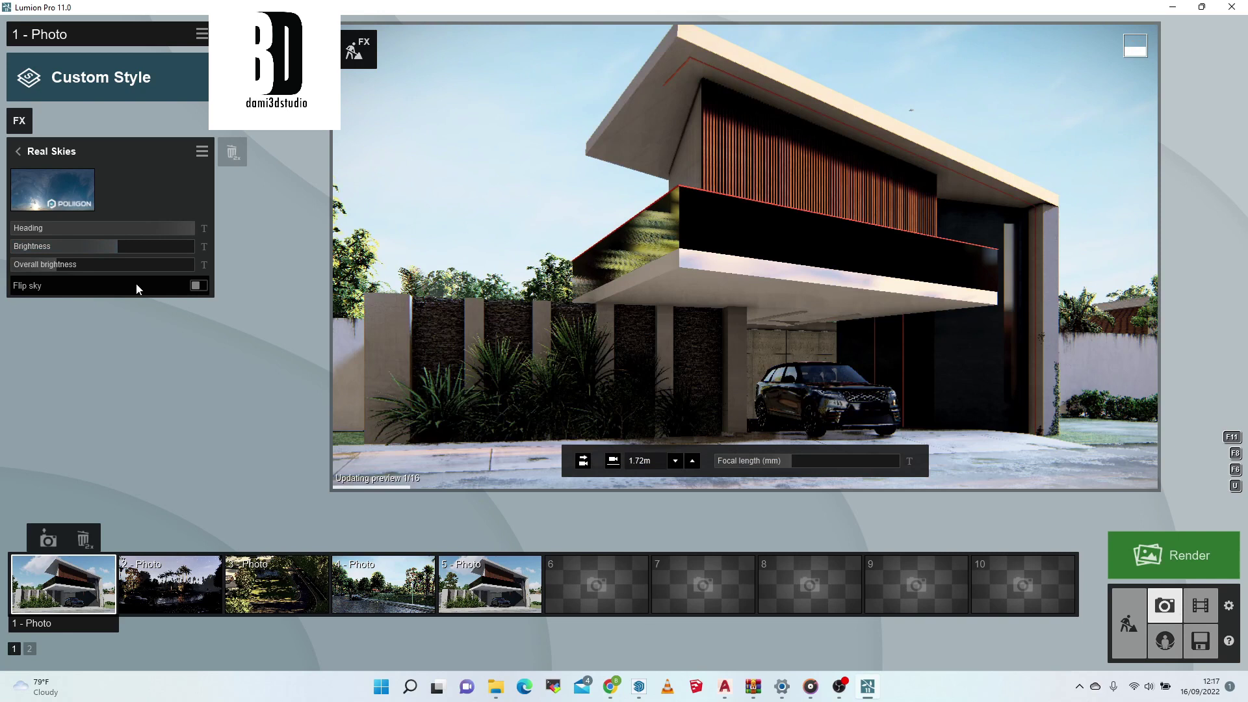
pyautogui.click(61, 263)
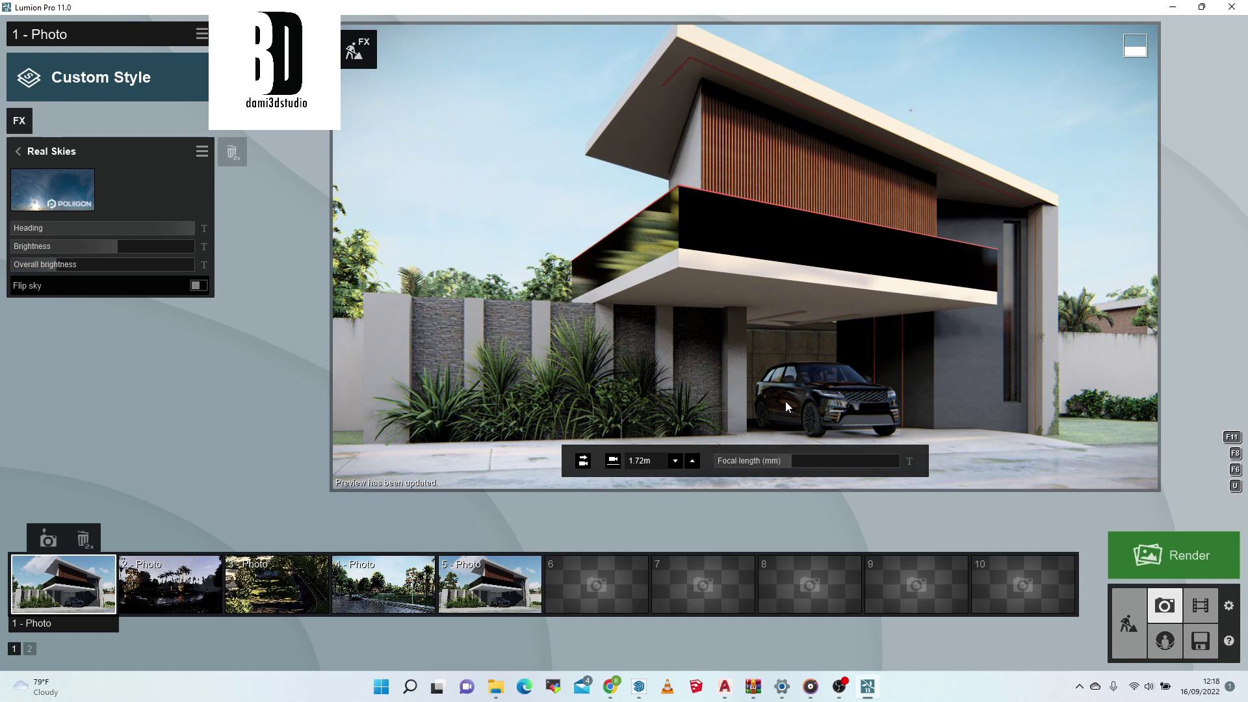
# Step: Reframe photo 1's view of the house at a camera height of 1.12 m with a focal length of 28.9 mm
pyautogui.moveTo(785, 398); pyautogui.dragTo(784, 373, button='right')
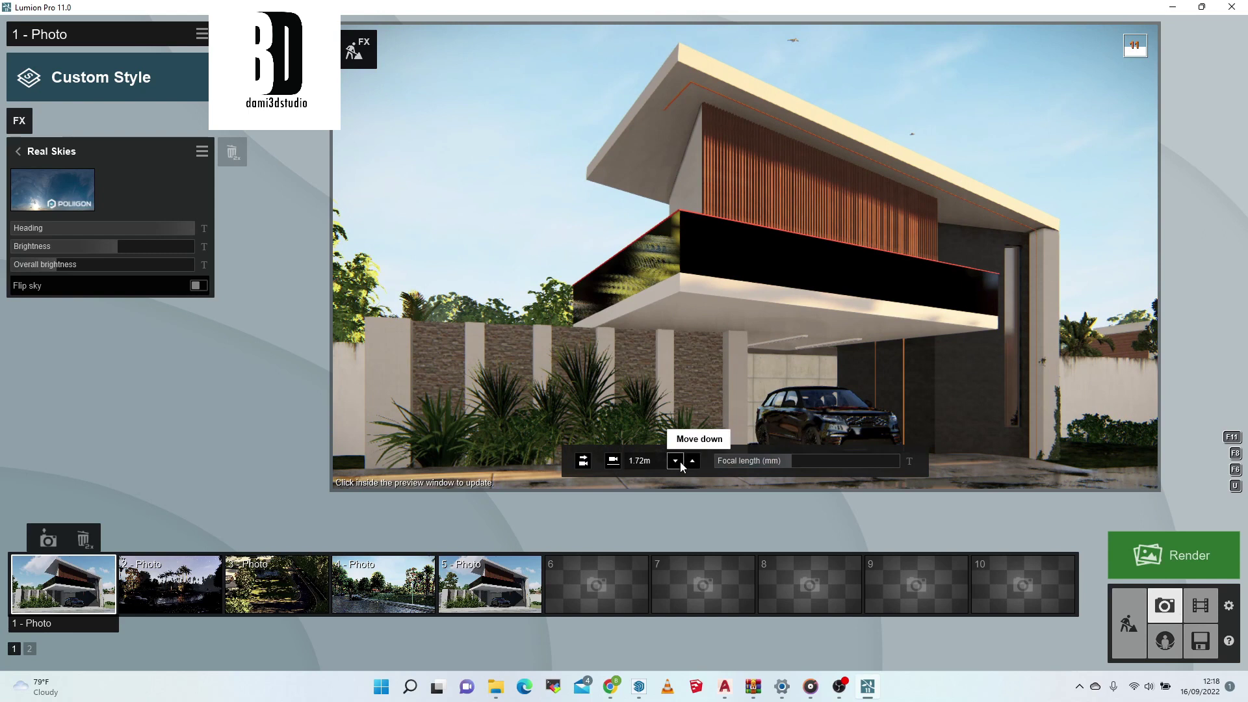
pyautogui.click(681, 466)
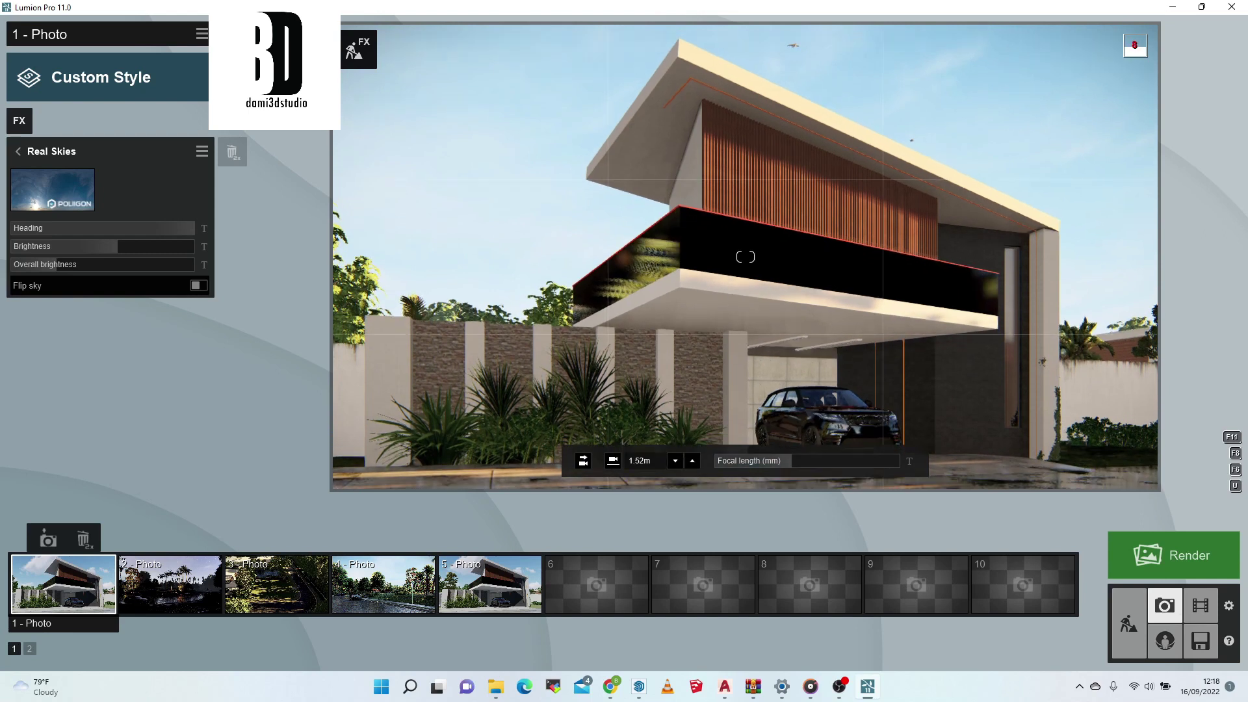
pyautogui.click(673, 461)
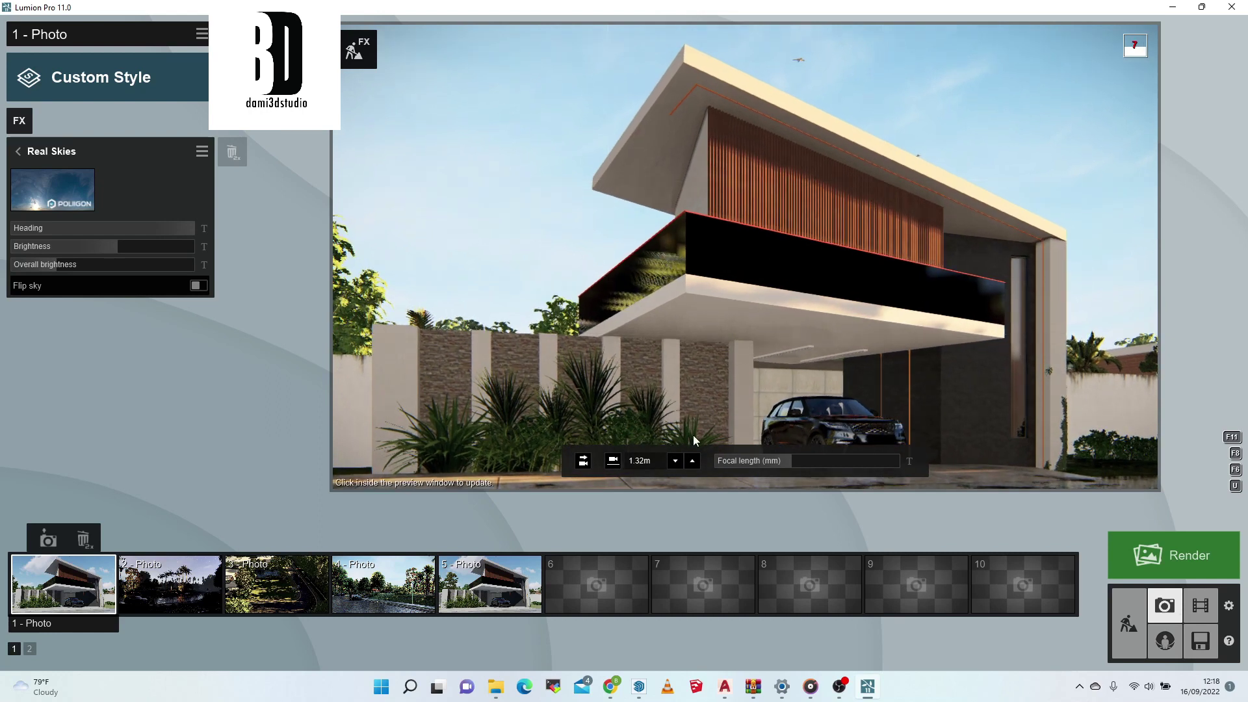
pyautogui.click(675, 461)
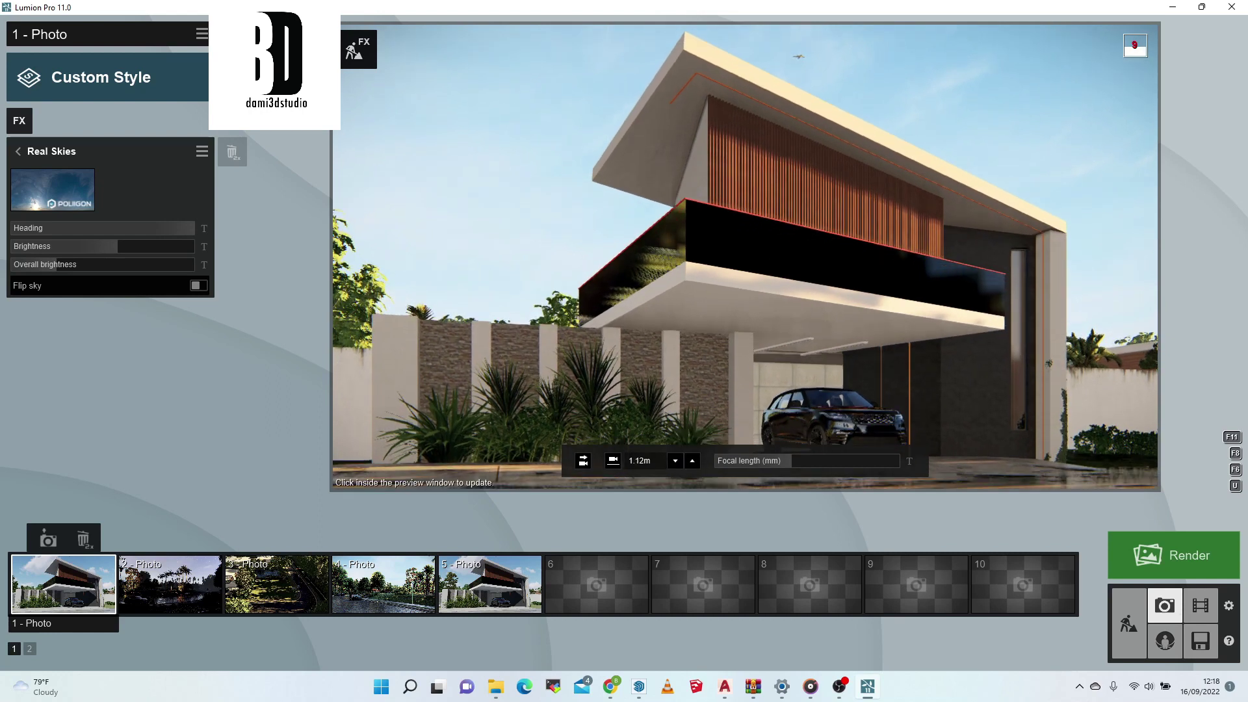
pyautogui.moveTo(745, 257)
pyautogui.mouseDown(button='right')
pyautogui.moveTo(734, 244)
pyautogui.moveTo(763, 246)
pyautogui.mouseUp(button='right')
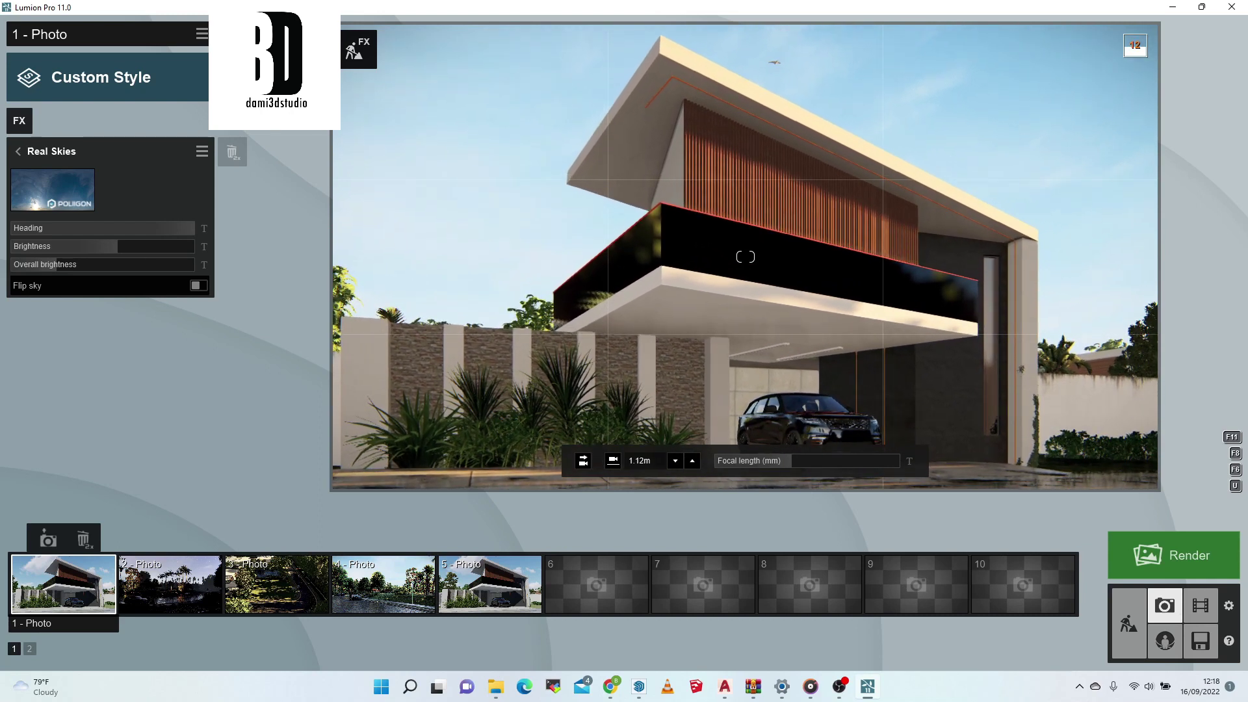
pyautogui.click(790, 459)
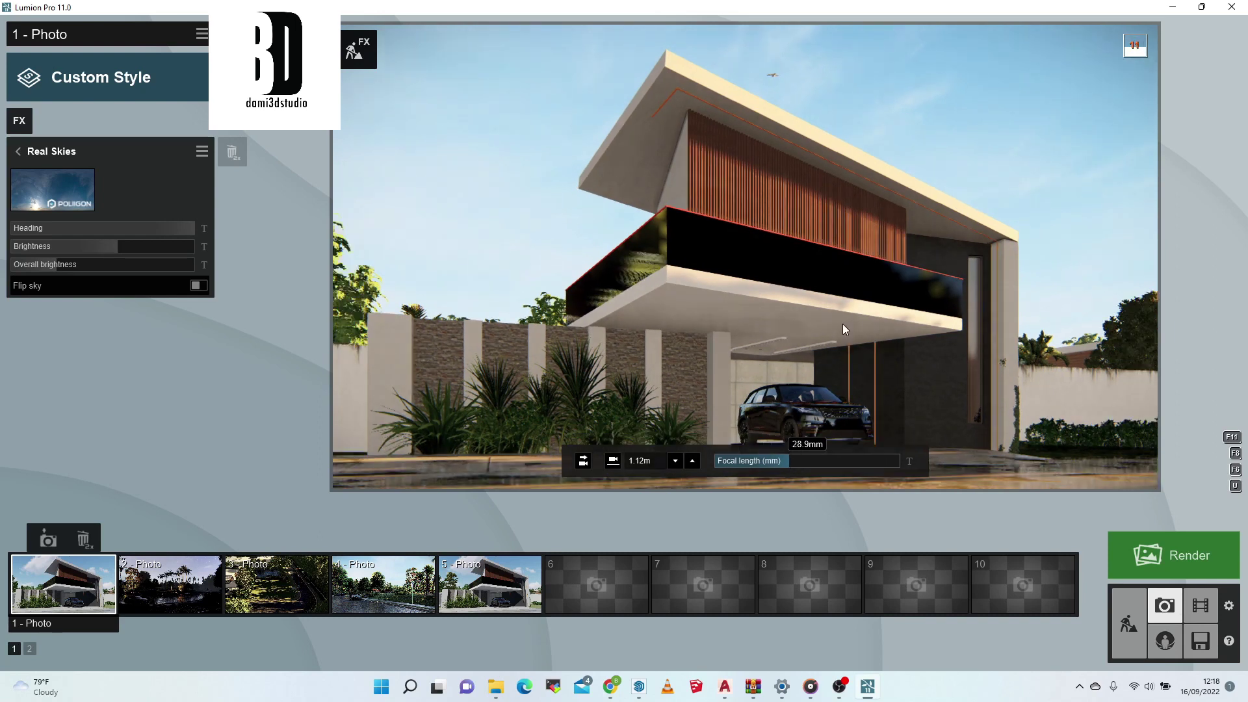
# Step: Update photo 1's preview, store the reframed camera view in its slot and refresh the preview again
pyautogui.click(855, 312)
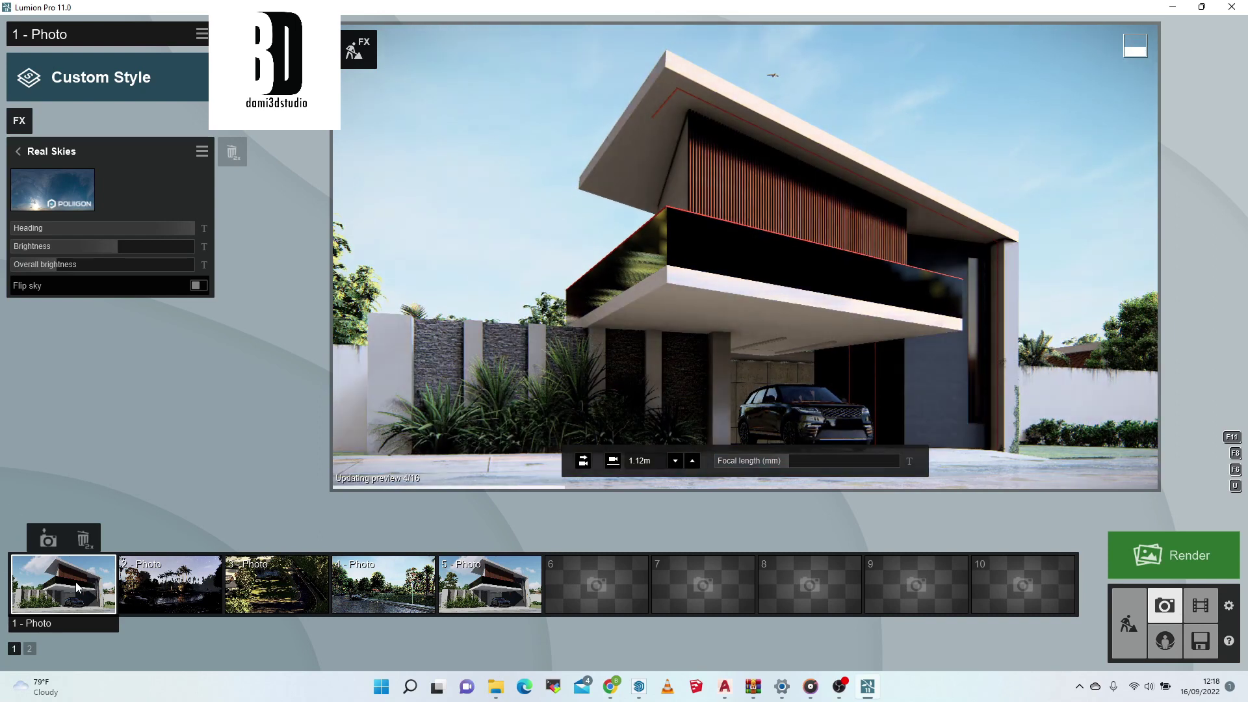
pyautogui.click(52, 543)
pyautogui.click(990, 126)
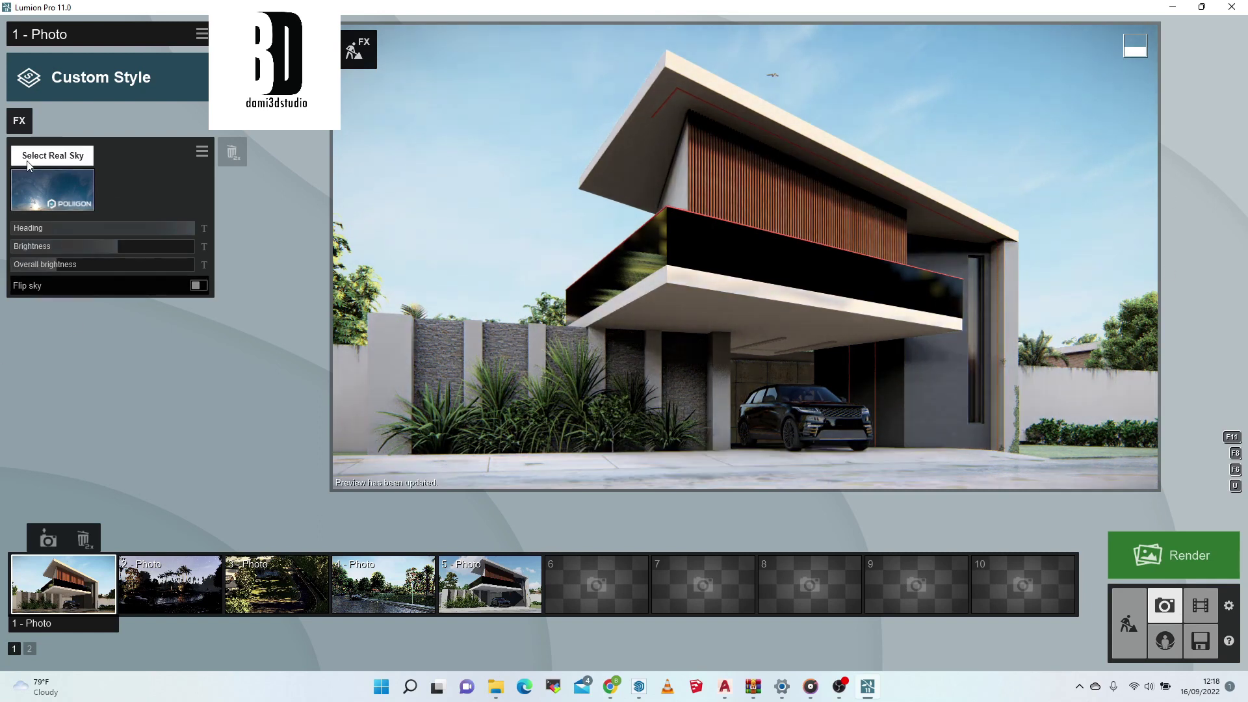
# Step: Set the preview quality of photo 1's Reflection effect to High
pyautogui.click(18, 121)
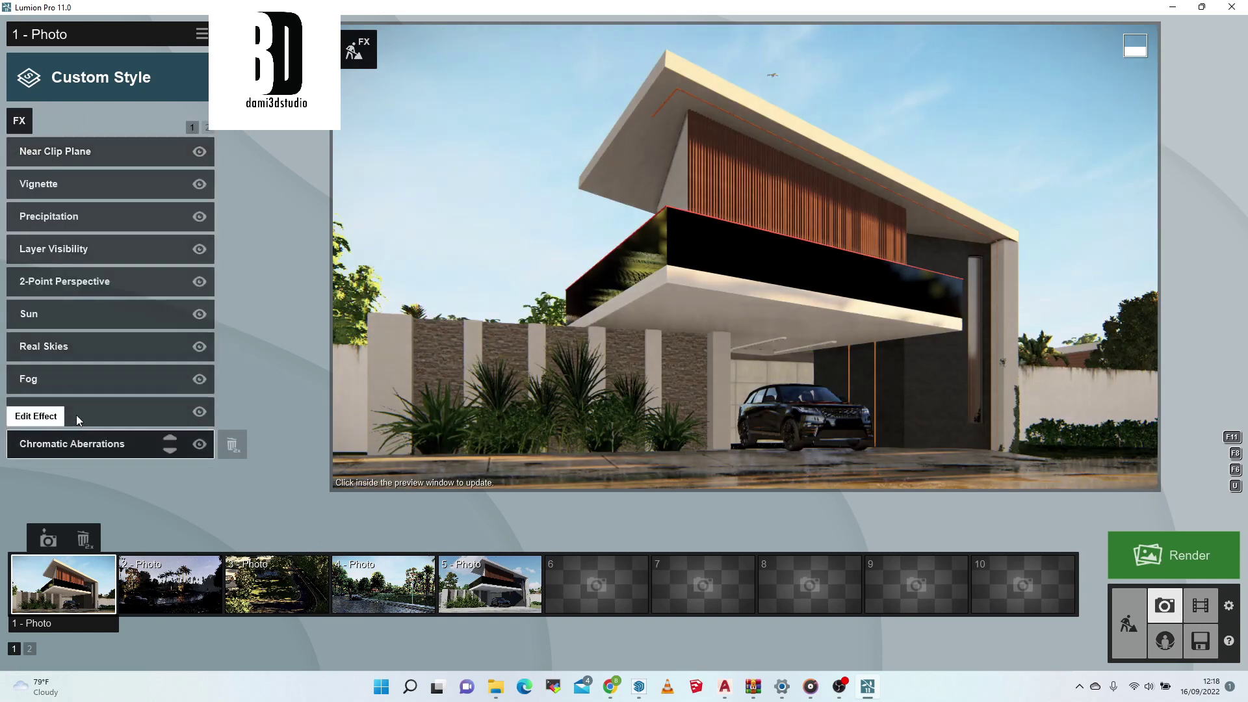
pyautogui.click(207, 127)
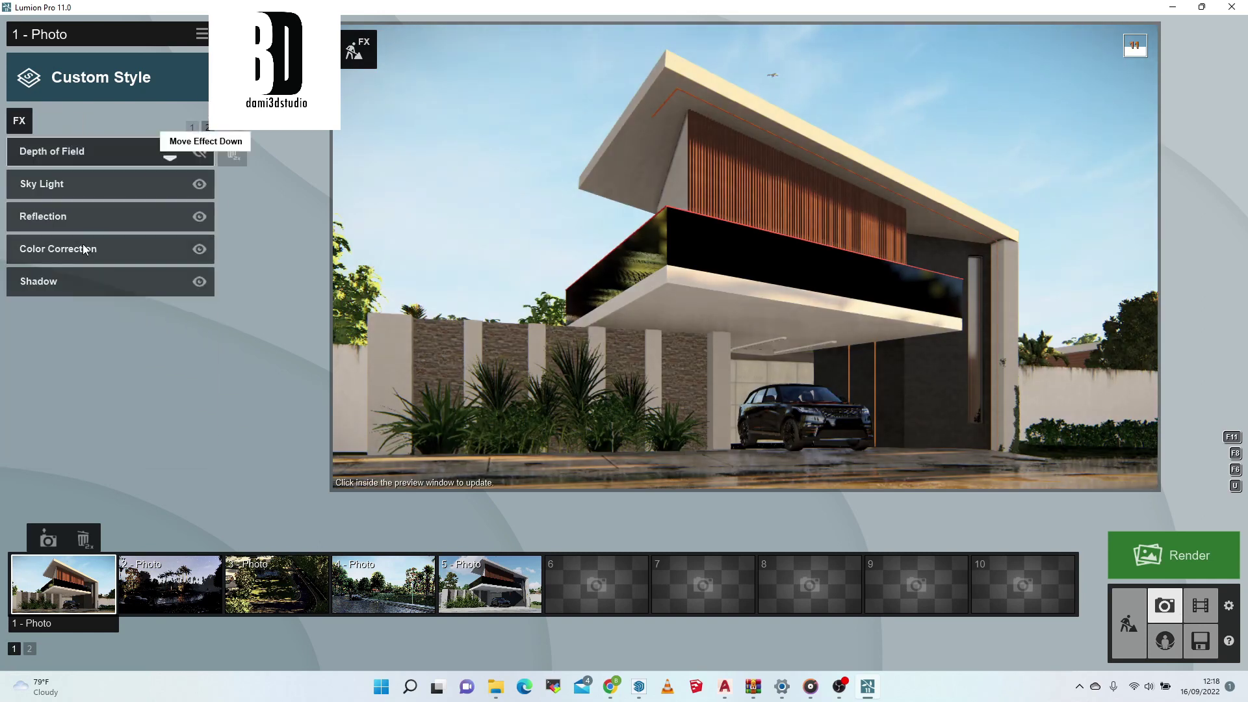
pyautogui.click(83, 218)
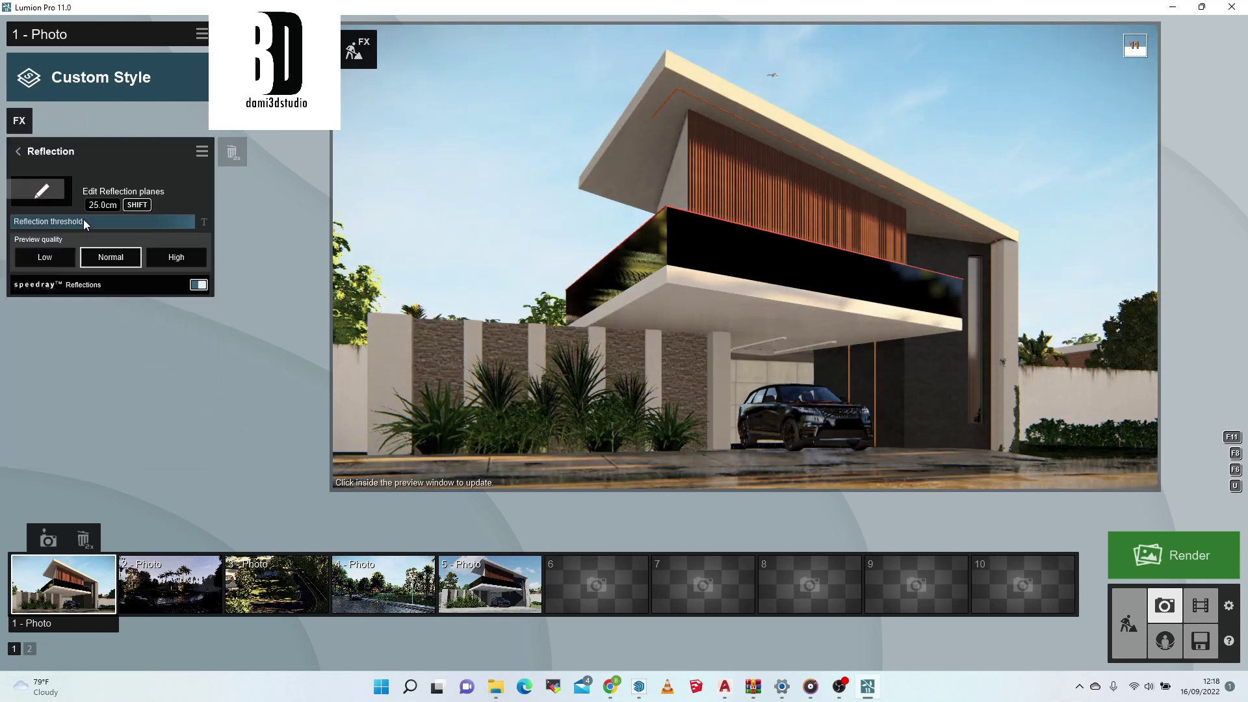
pyautogui.click(183, 259)
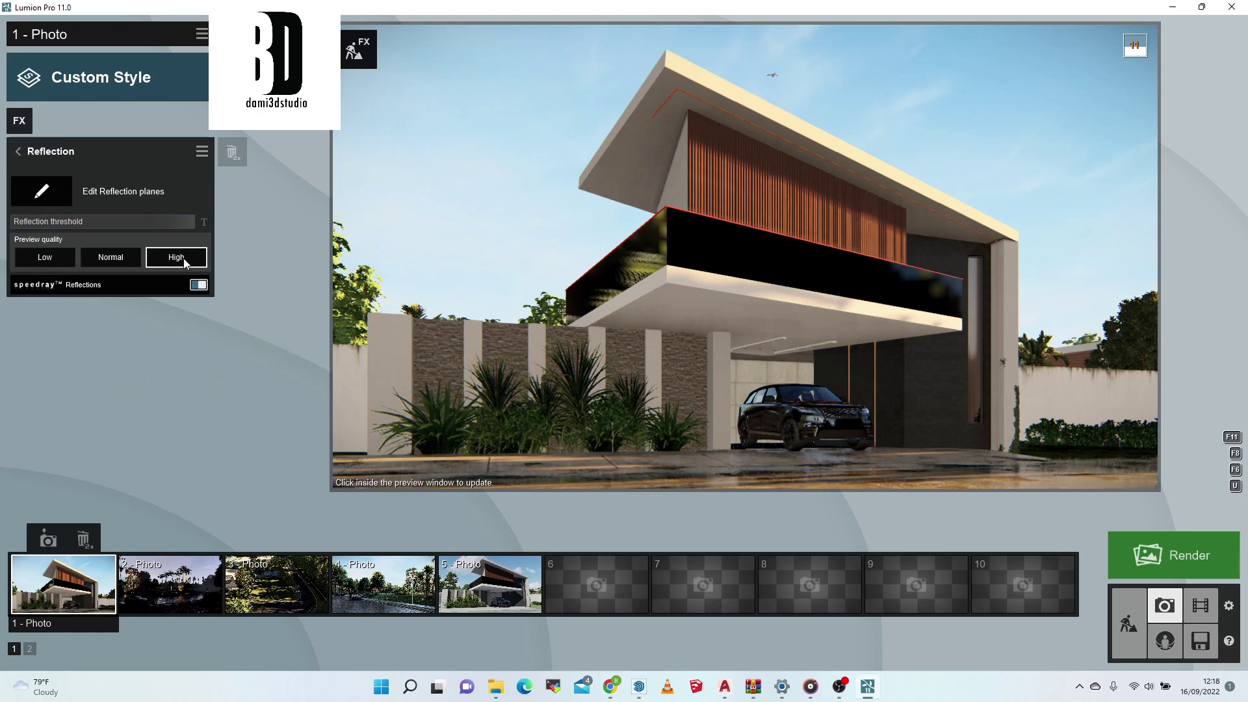
# Step: Add reflection planes to the side and front glass faces of the upper balcony
pyautogui.click(41, 194)
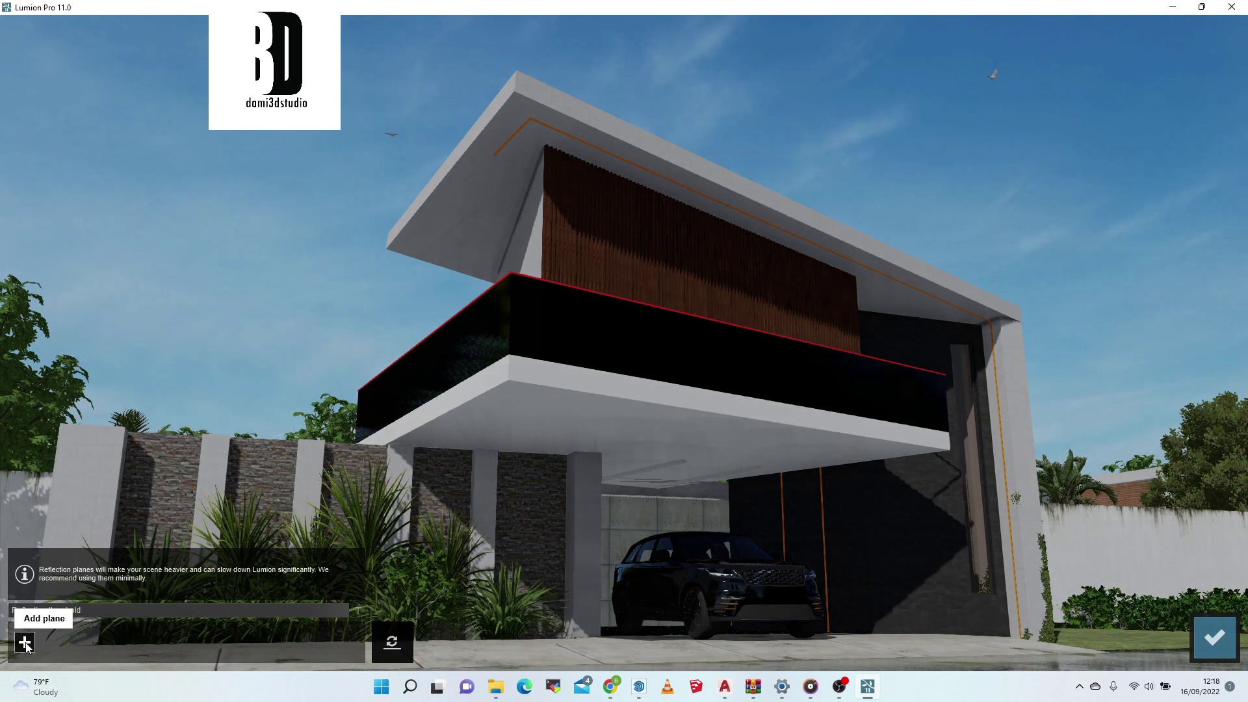
pyautogui.click(60, 642)
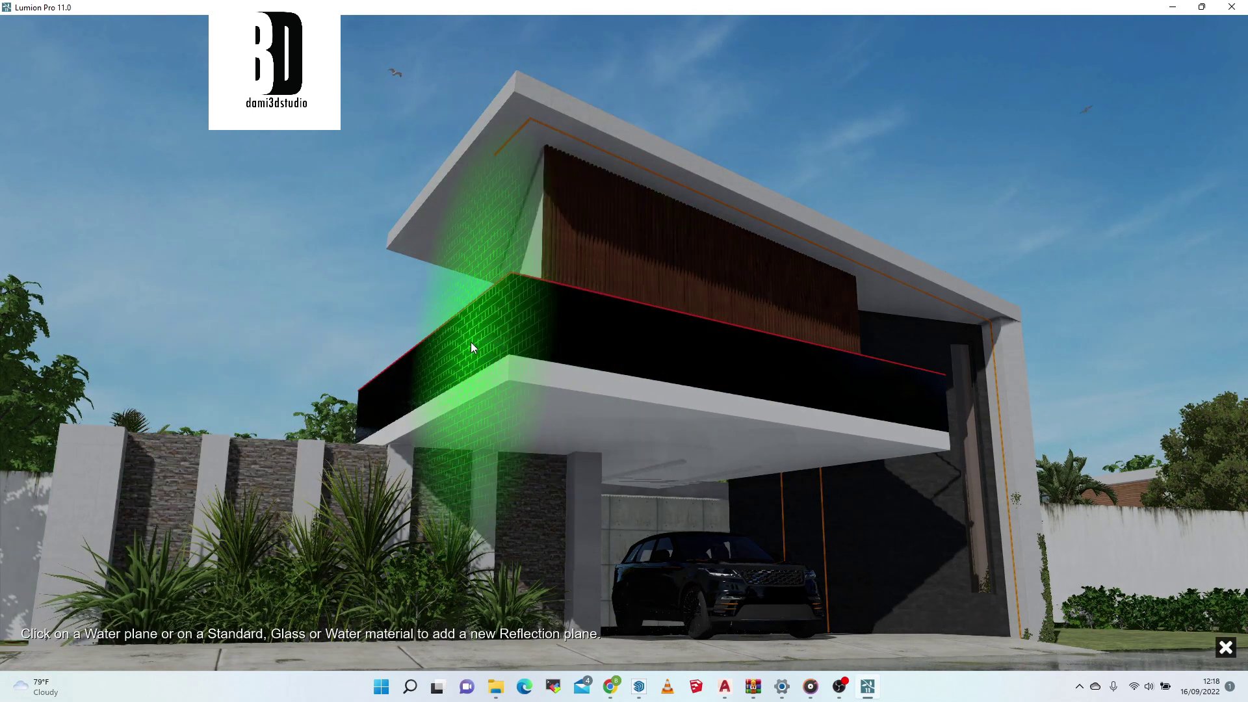
pyautogui.click(471, 342)
pyautogui.click(60, 642)
pyautogui.click(583, 338)
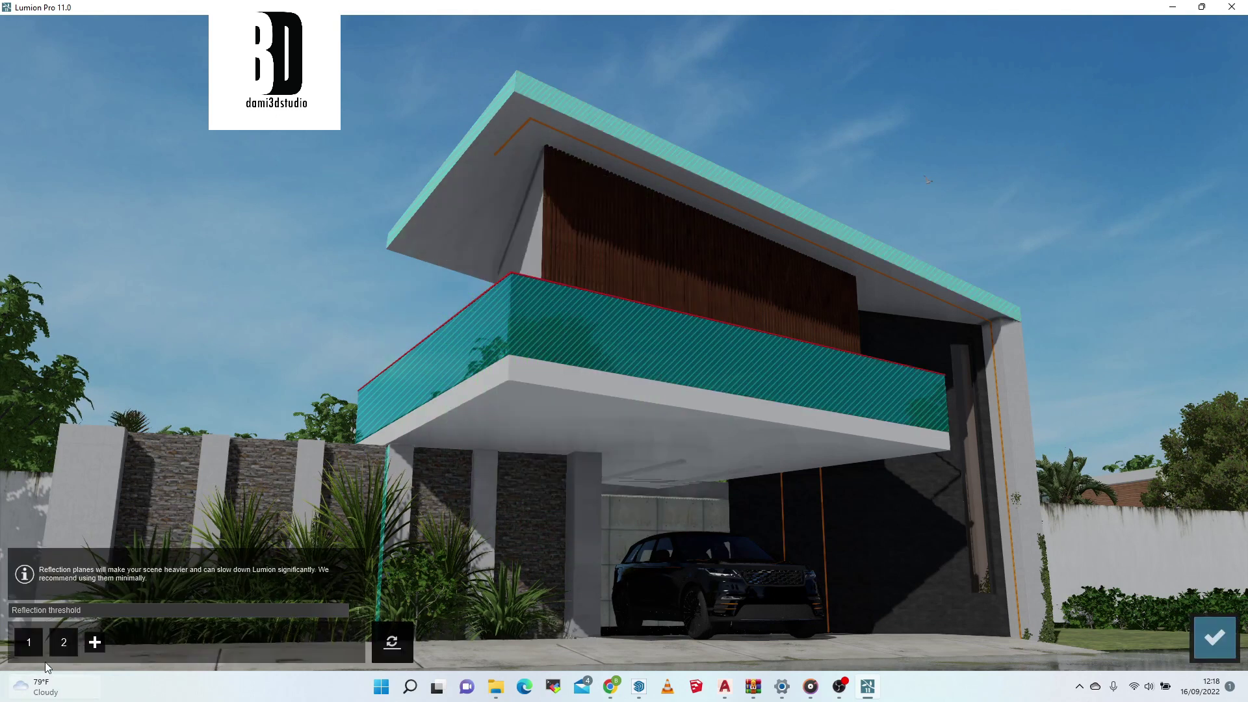
# Step: Add reflection planes to the dark wall beside the carport and the ground, and accept the plane edits
pyautogui.click(94, 642)
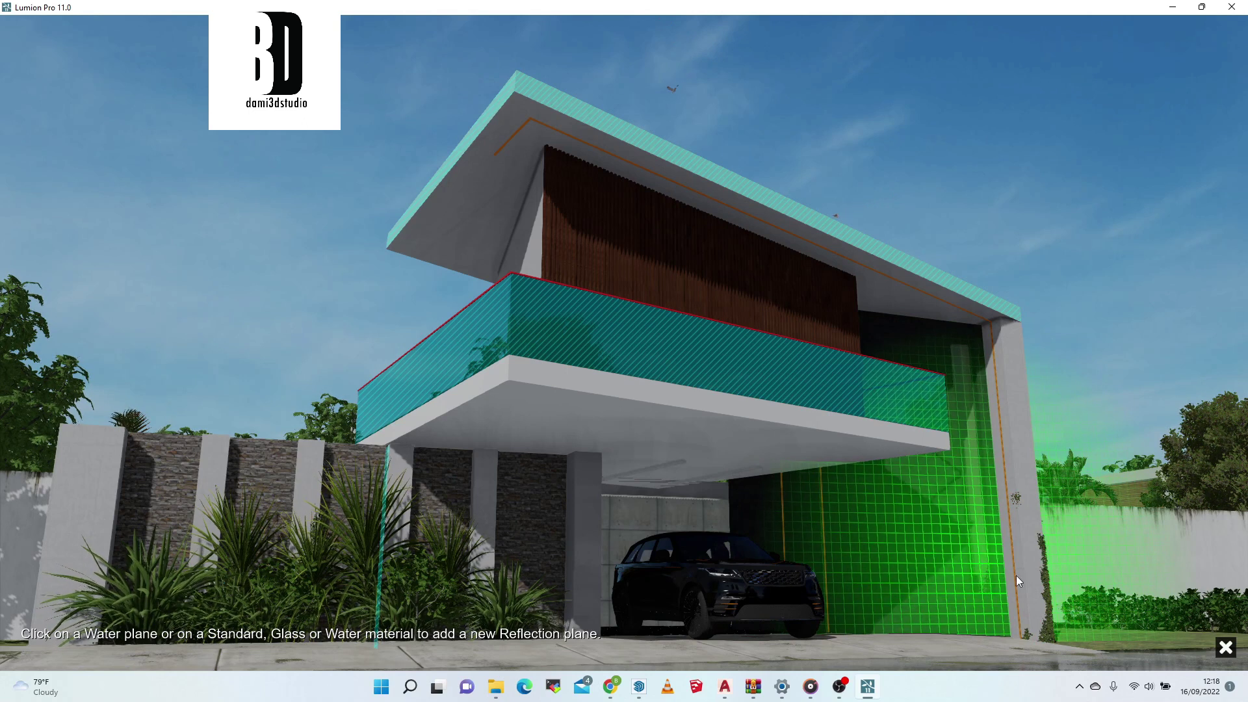
pyautogui.click(984, 559)
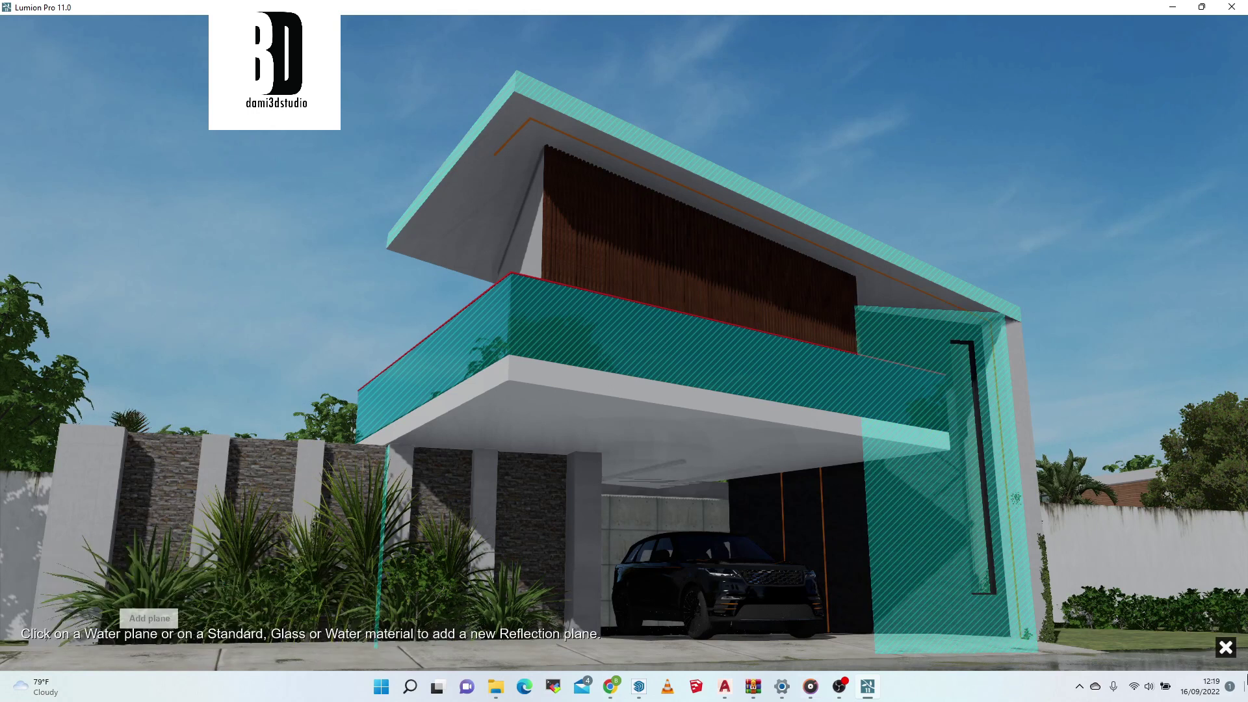
pyautogui.click(1144, 664)
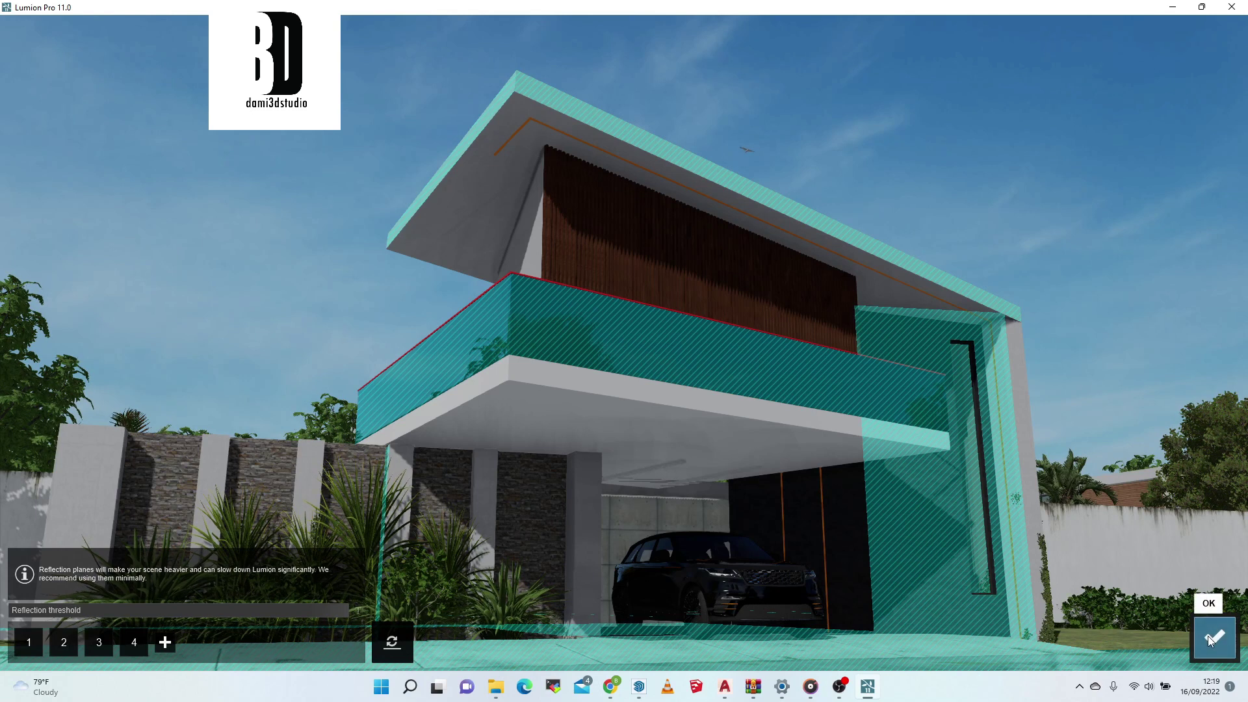
pyautogui.press('Escape')
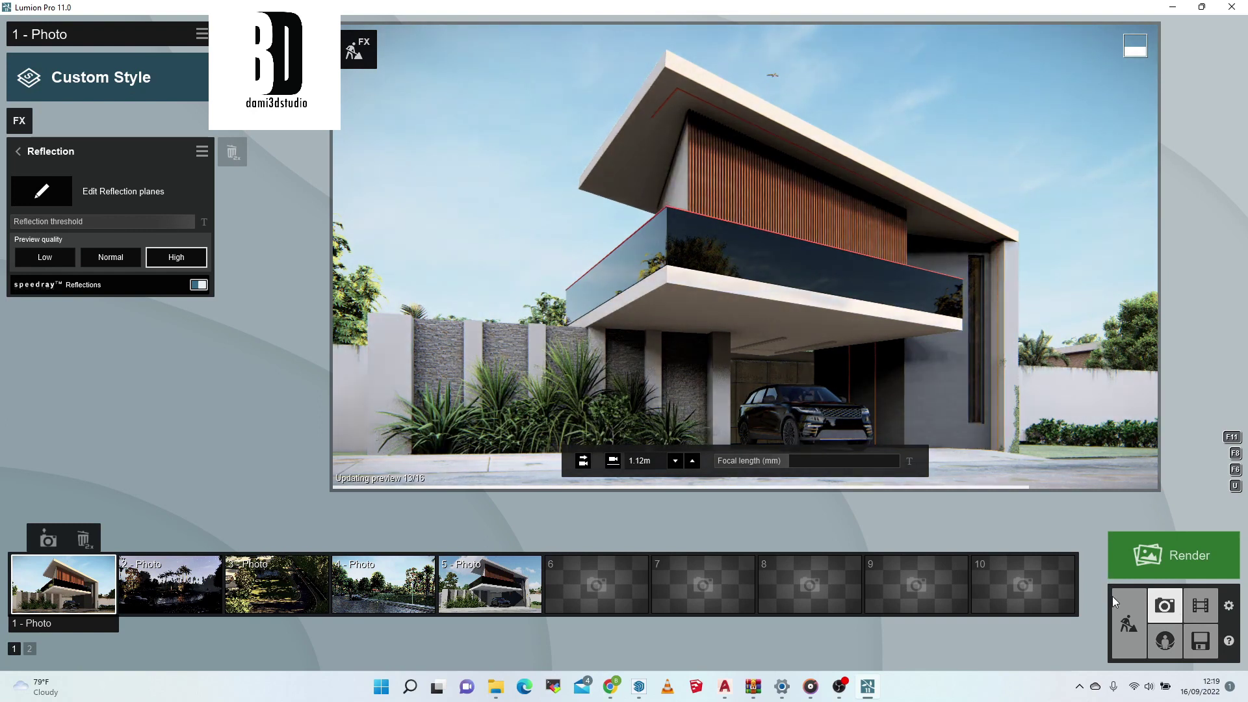
# Step: In build mode, assign a Standard material to the orange Color C04 strip under the roof and raise its emissive
pyautogui.click(1131, 643)
pyautogui.press('w')
pyautogui.moveTo(344, 463); pyautogui.dragTo(426, 454, button='right')
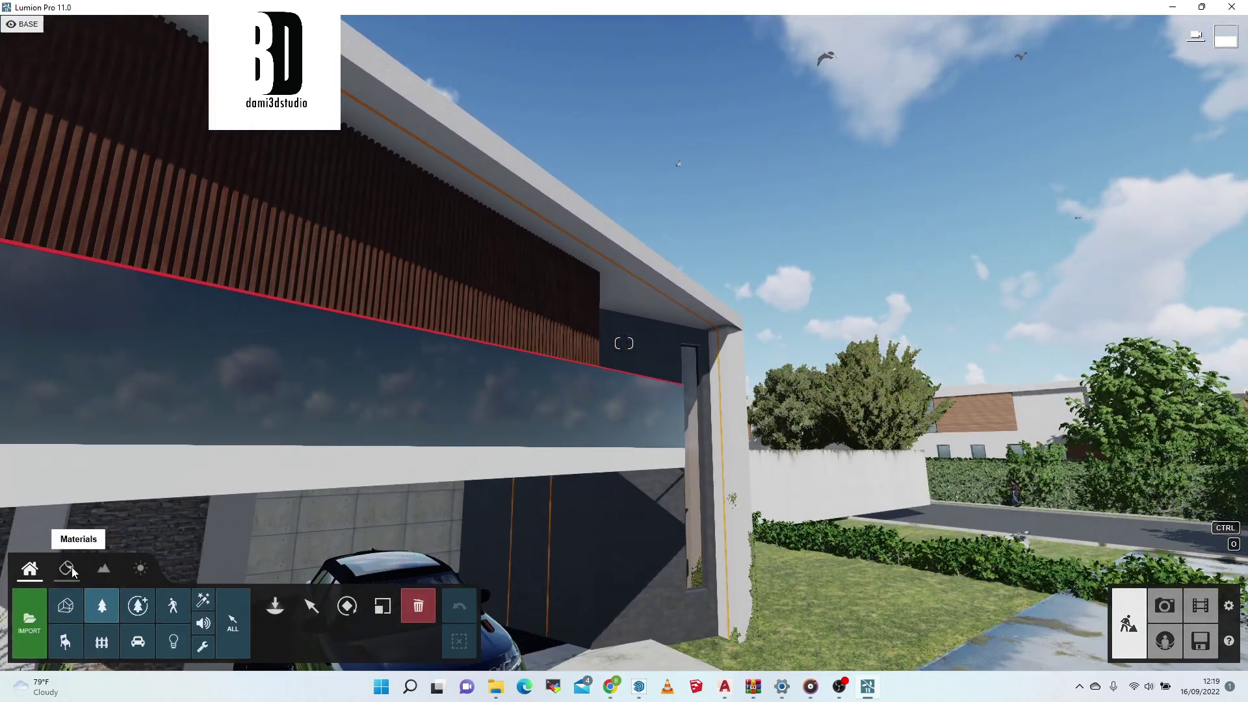
pyautogui.click(67, 570)
pyautogui.press('w')
pyautogui.press('q')
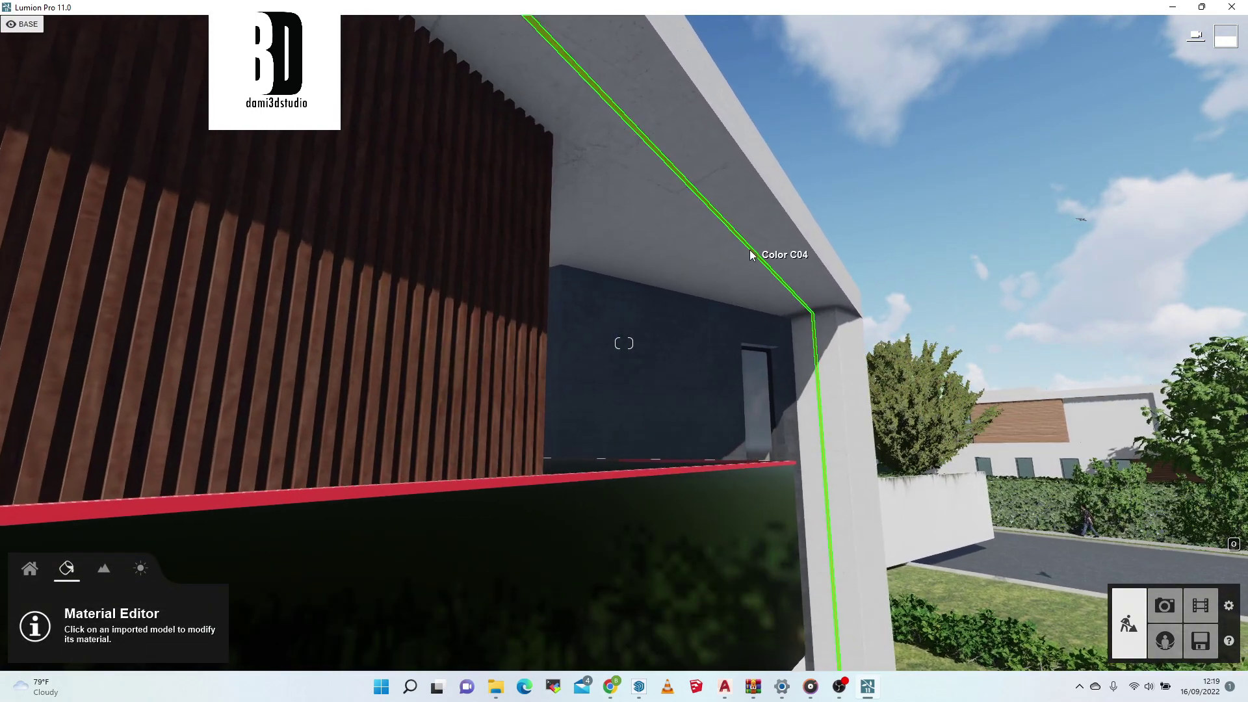
pyautogui.click(750, 250)
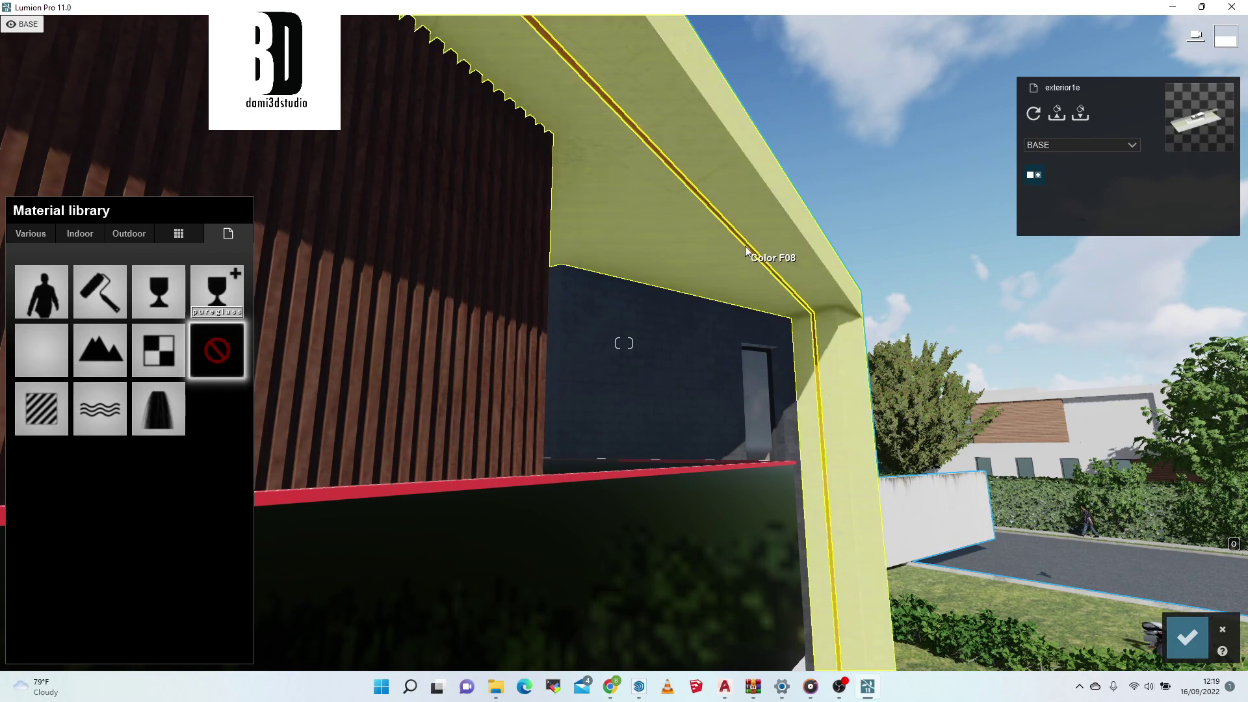
pyautogui.click(41, 408)
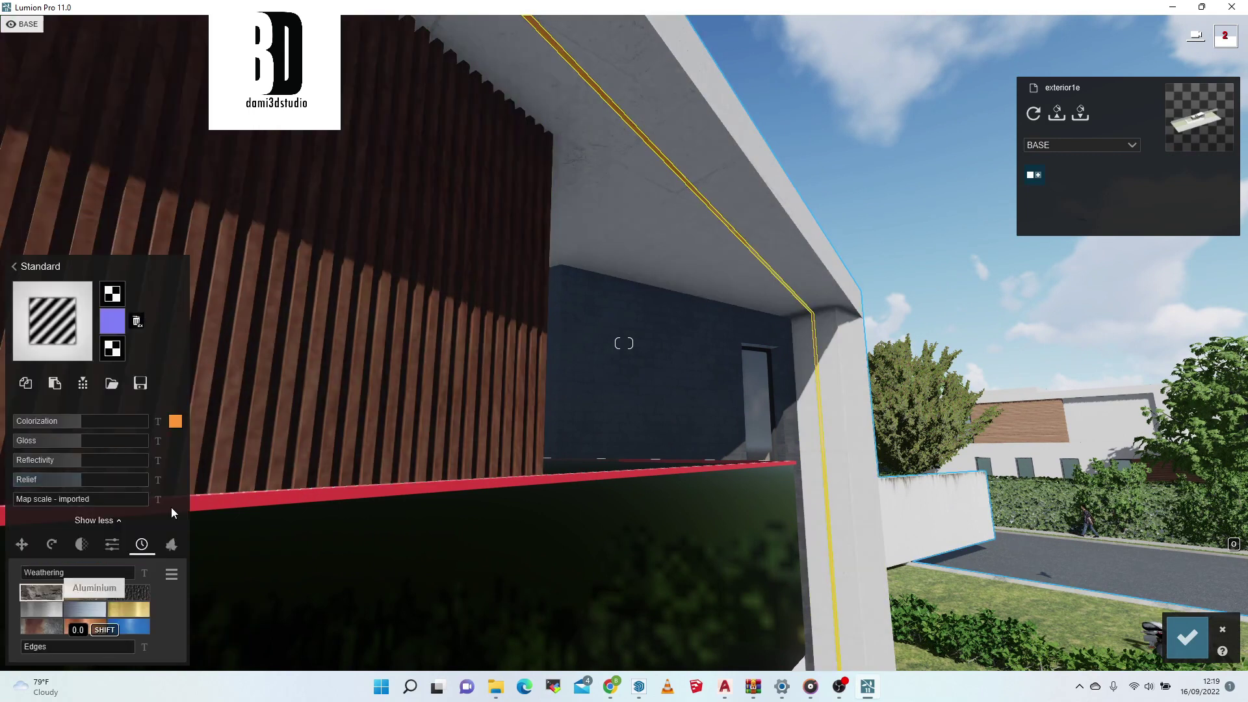
pyautogui.click(121, 544)
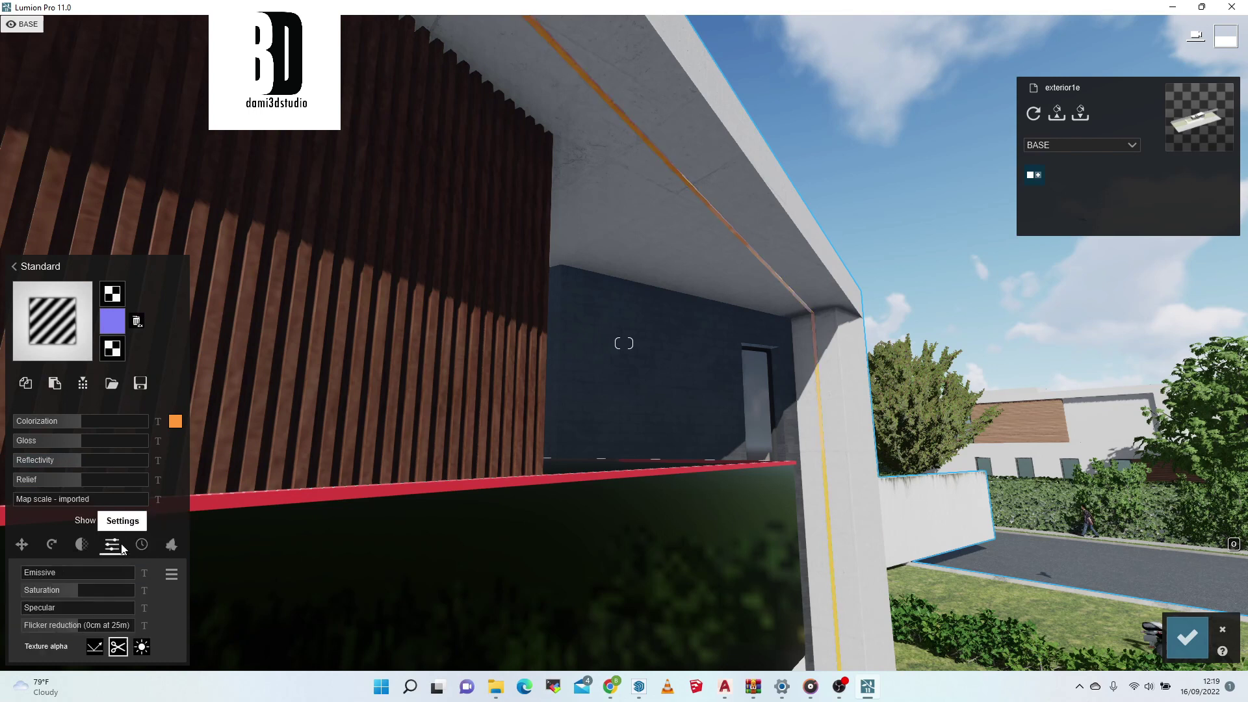
pyautogui.moveTo(37, 572); pyautogui.dragTo(68, 572)
# Step: Copy the Color C04 strip's glowing material and paste it onto the two ceiling lights above the car
pyautogui.press('s')
pyautogui.moveTo(665, 327); pyautogui.dragTo(556, 306, button='right')
pyautogui.press('w')
pyautogui.press('s')
pyautogui.moveTo(624, 343); pyautogui.dragTo(679, 312, button='right')
pyautogui.press('w')
pyautogui.press('s')
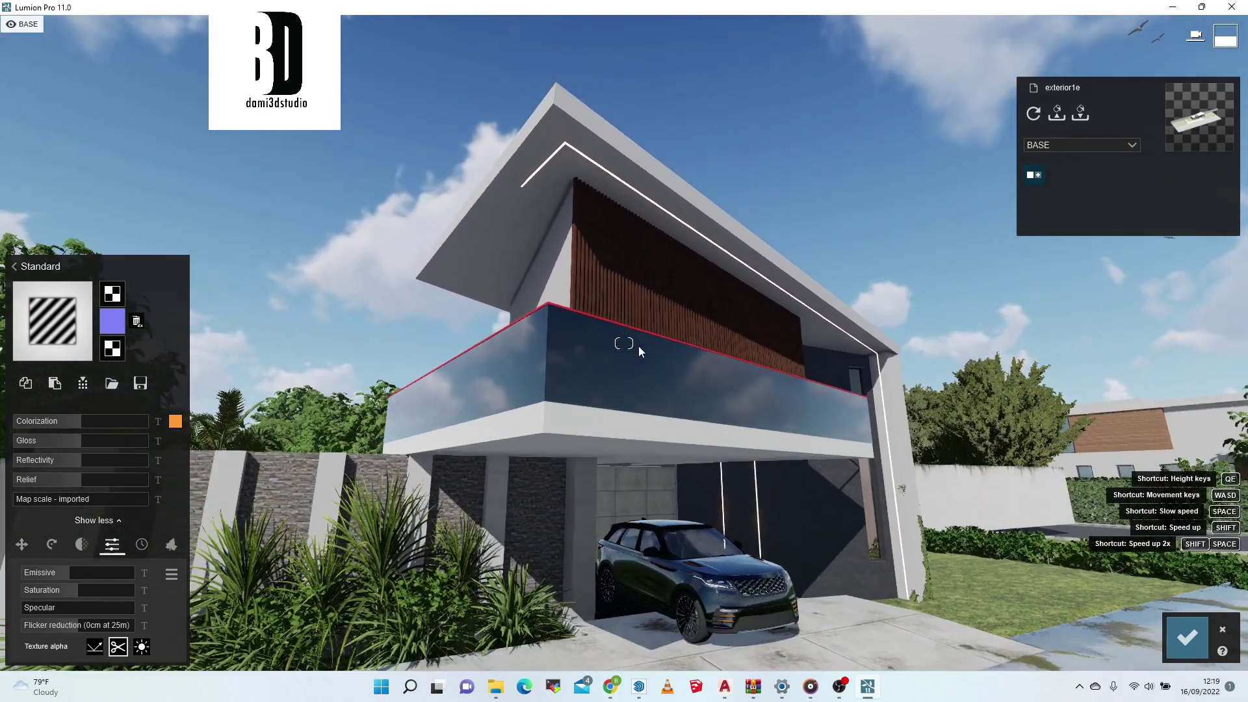
pyautogui.moveTo(745, 407); pyautogui.dragTo(653, 523, button='right')
pyautogui.press('w')
pyautogui.press('a')
pyautogui.press('s')
pyautogui.press('w')
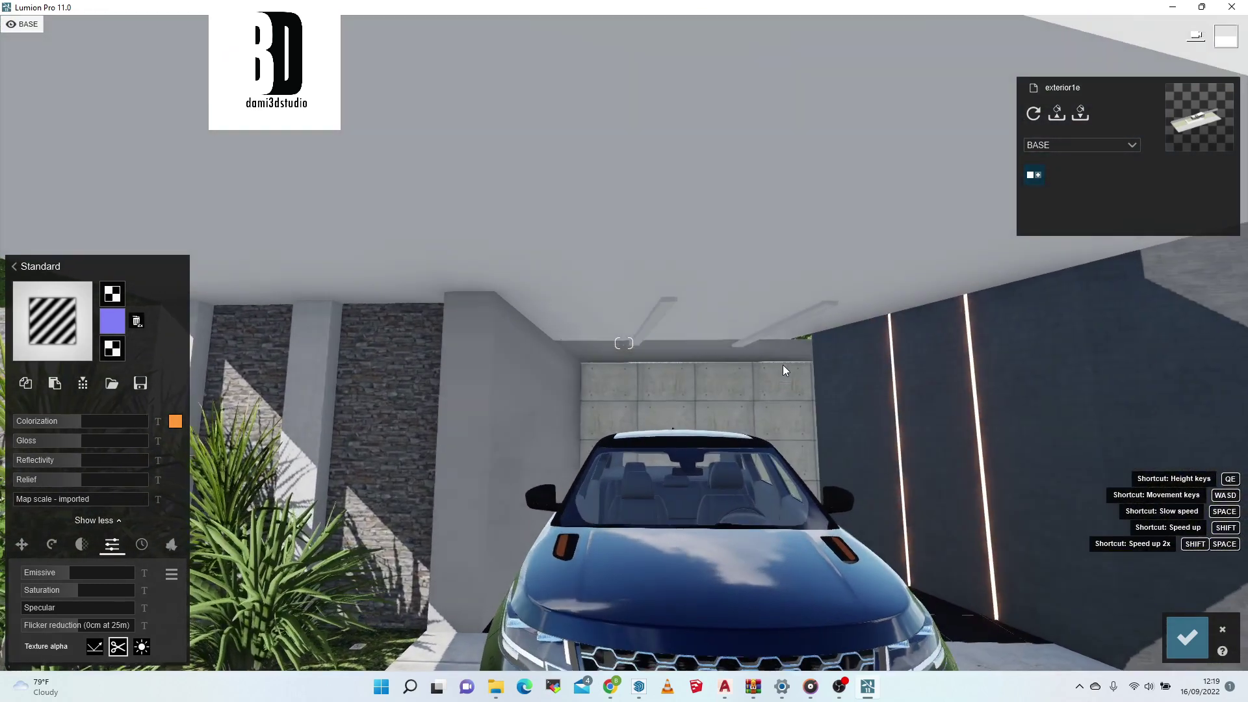
pyautogui.click(792, 325)
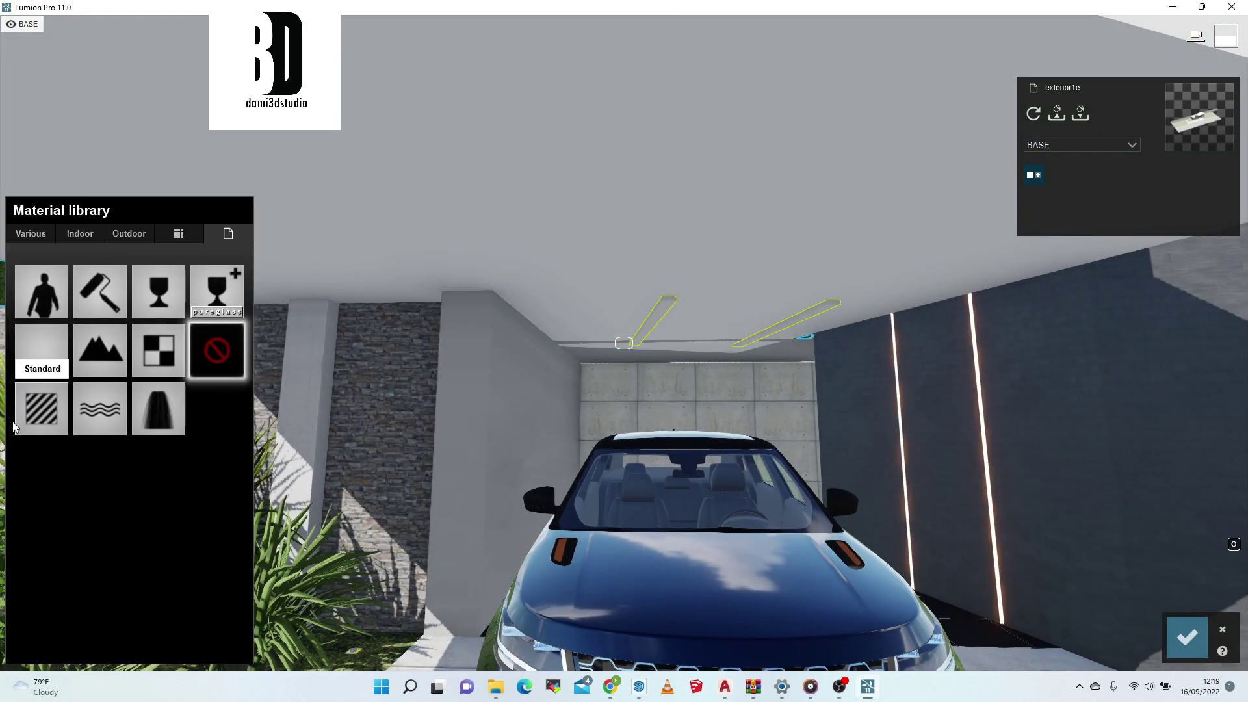
pyautogui.click(985, 429)
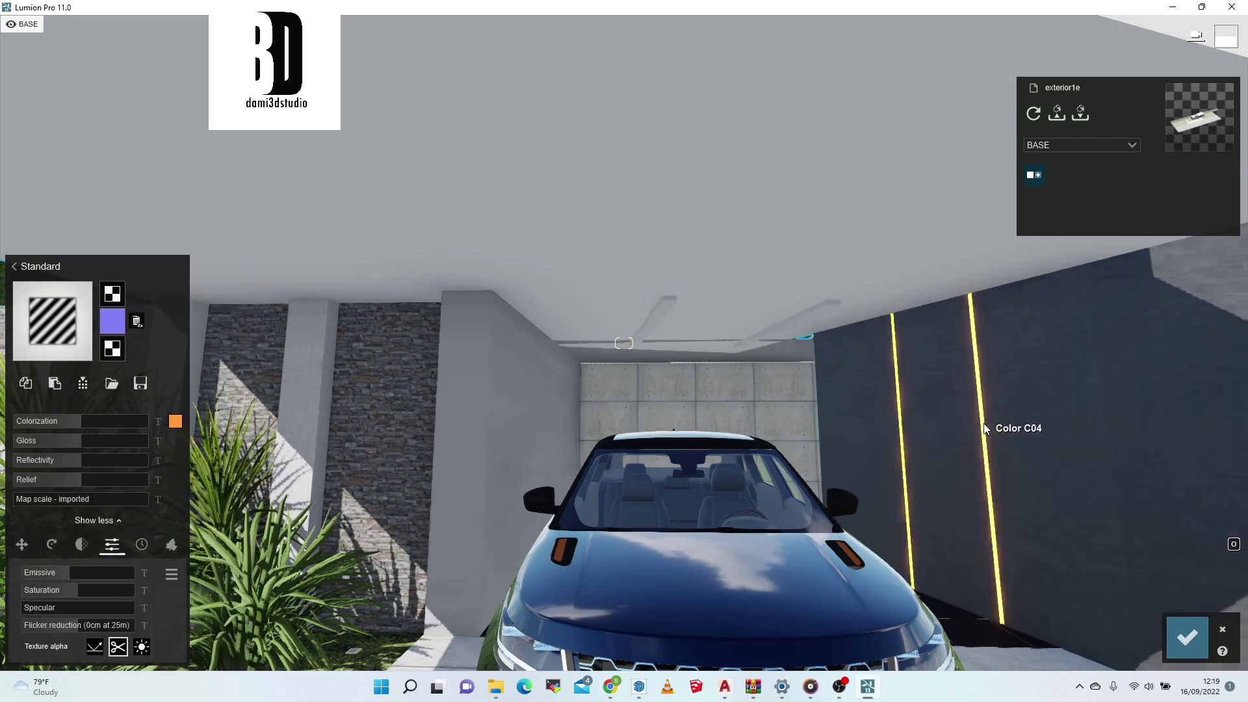
pyautogui.click(25, 383)
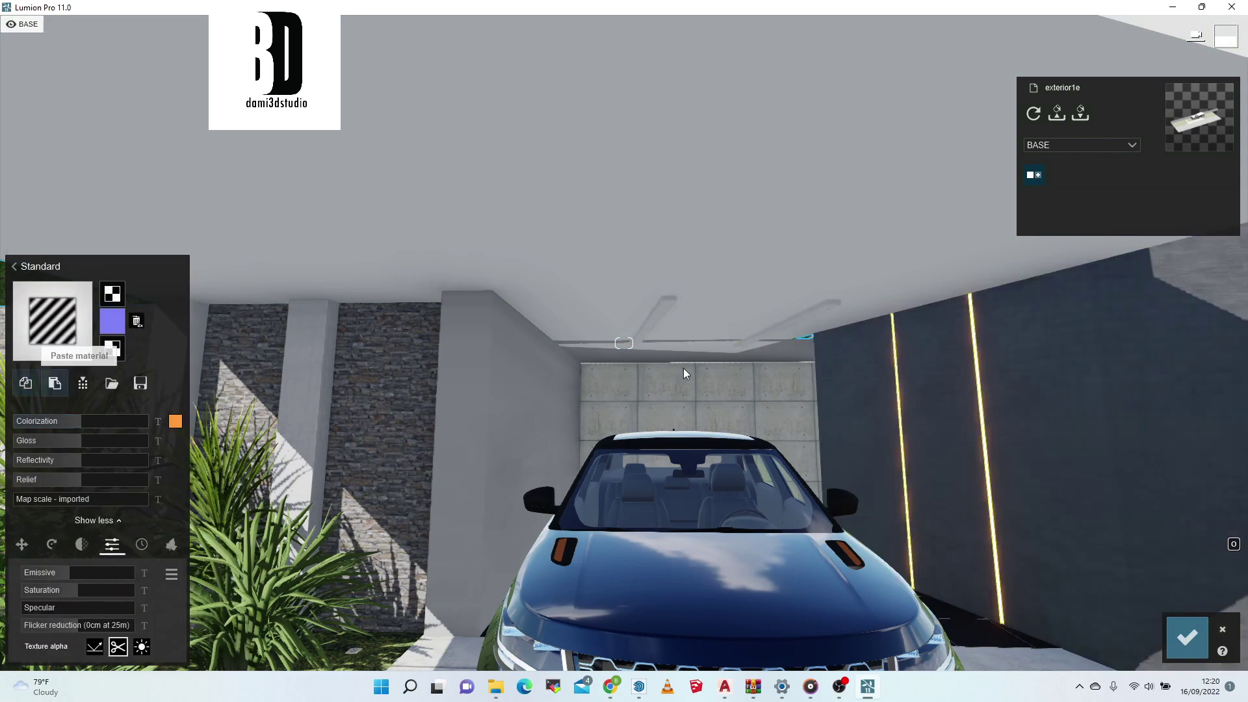
pyautogui.click(663, 323)
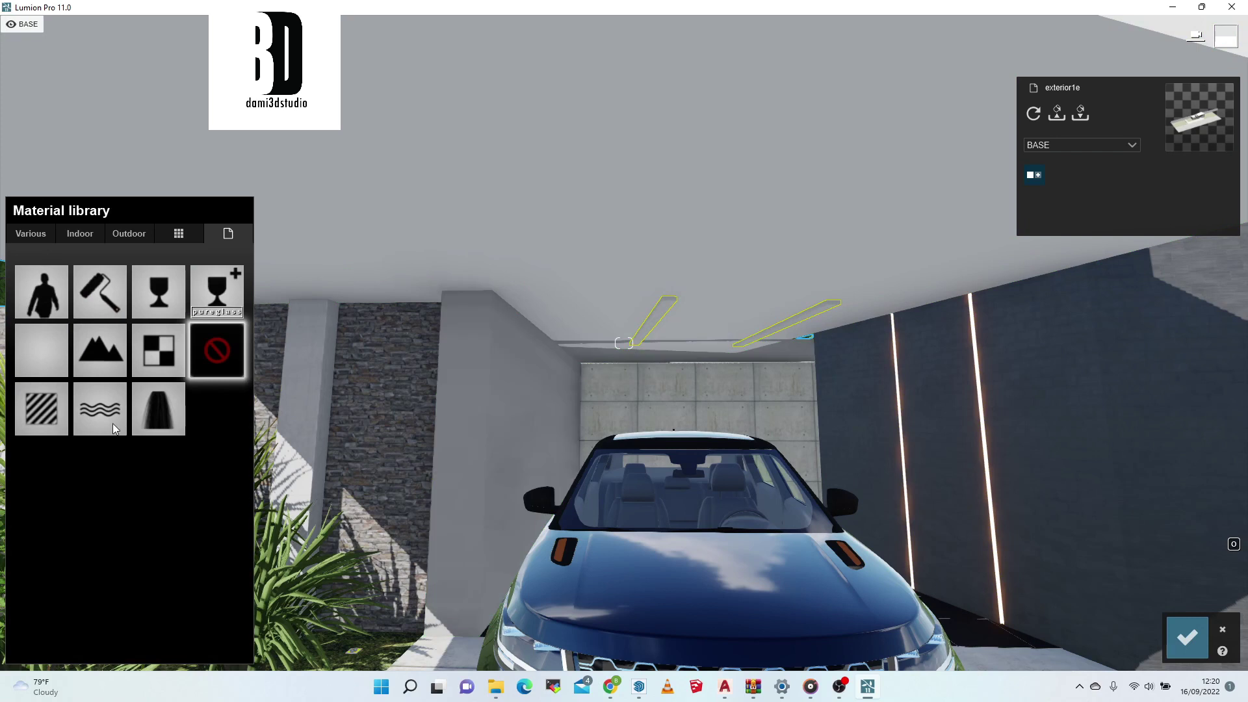
pyautogui.click(41, 416)
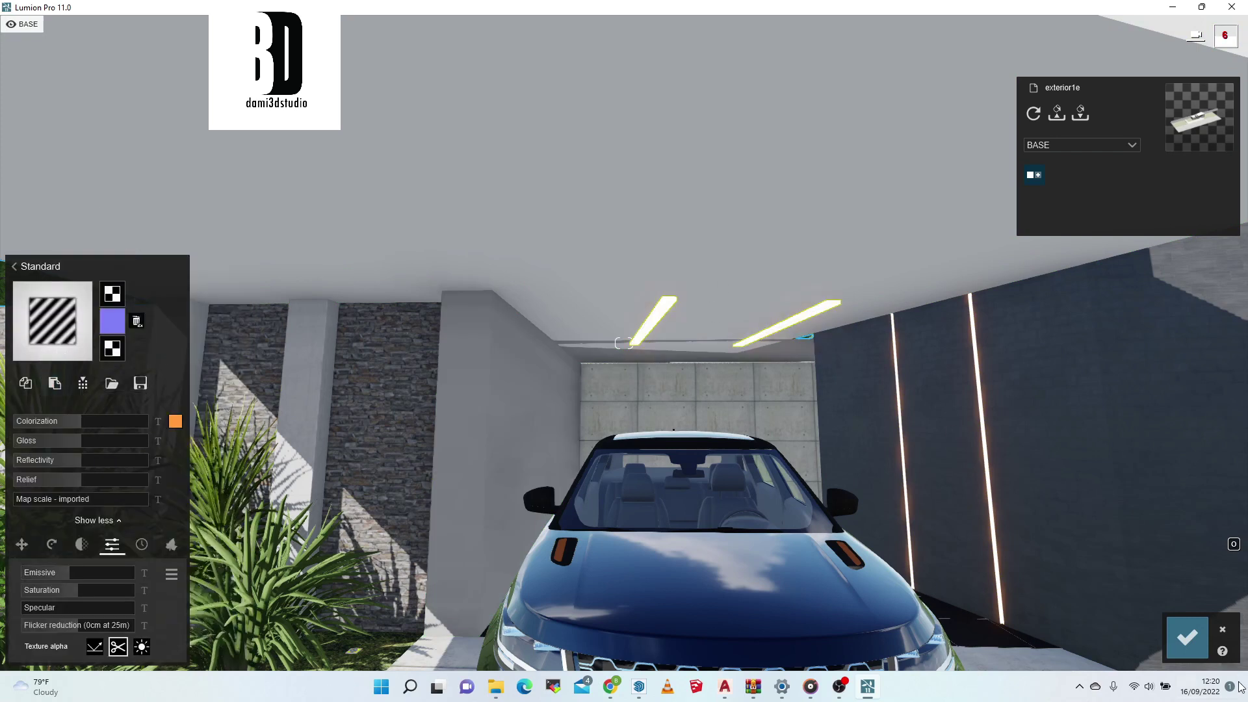
# Step: Save the material changes, return to photo mode and restore photo 1's camera to preview the lights
pyautogui.click(1186, 638)
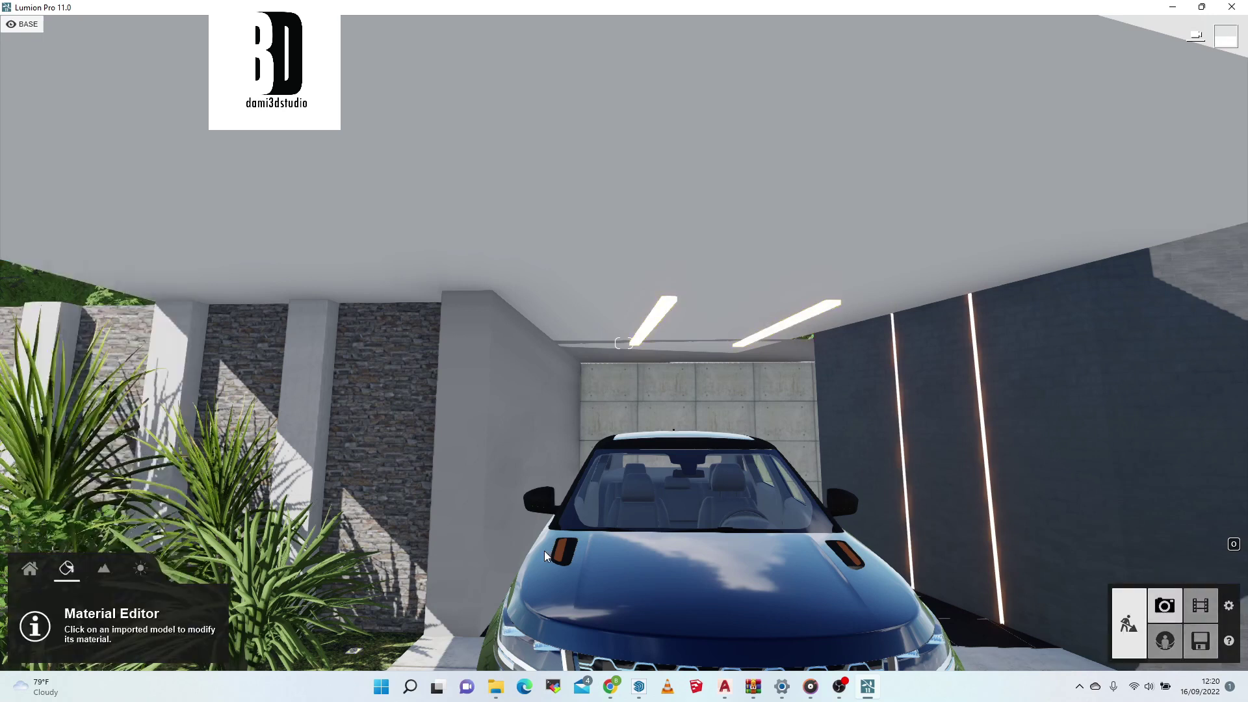
pyautogui.click(1164, 605)
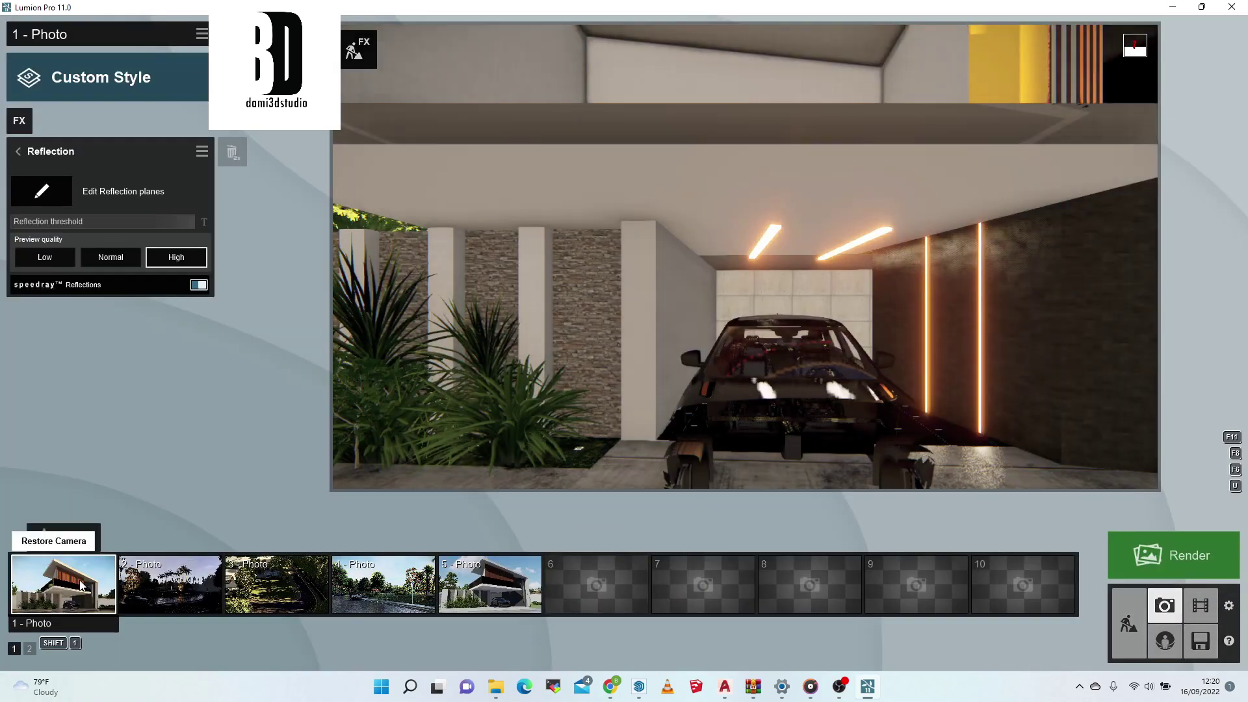
pyautogui.click(82, 586)
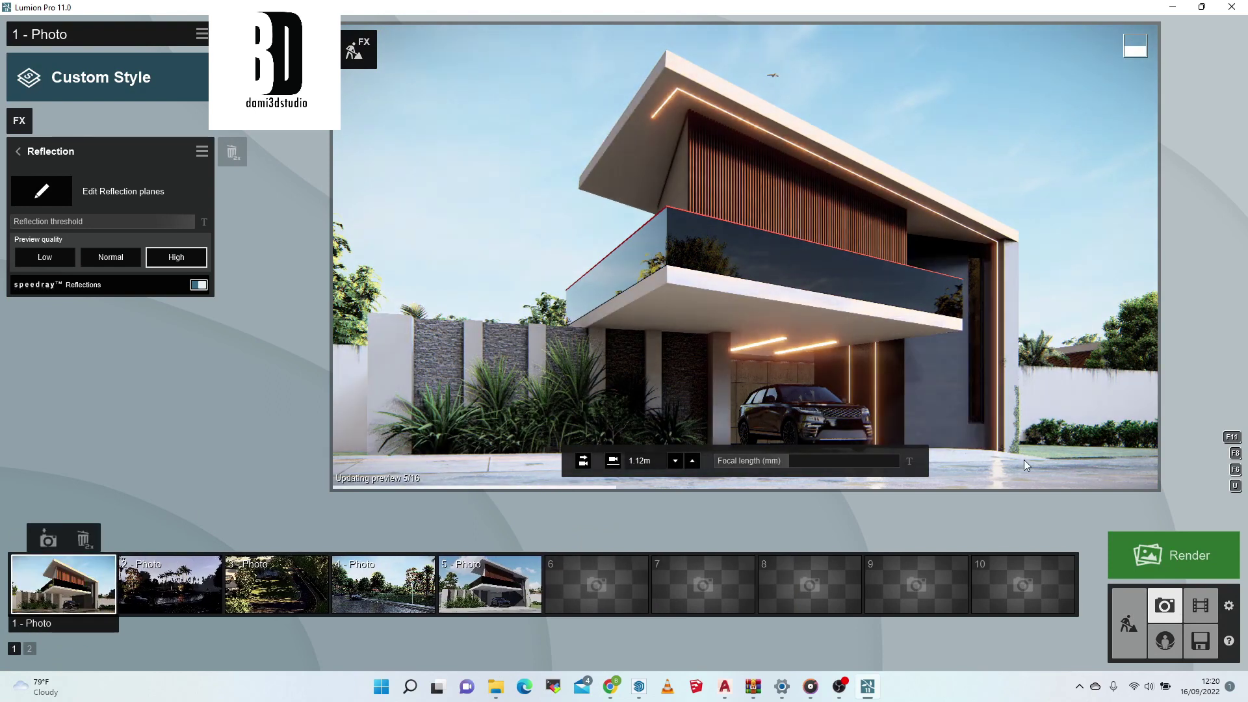
# Step: Return to build mode and slightly lower the emissive of the Color C04 strip lights
pyautogui.click(1129, 624)
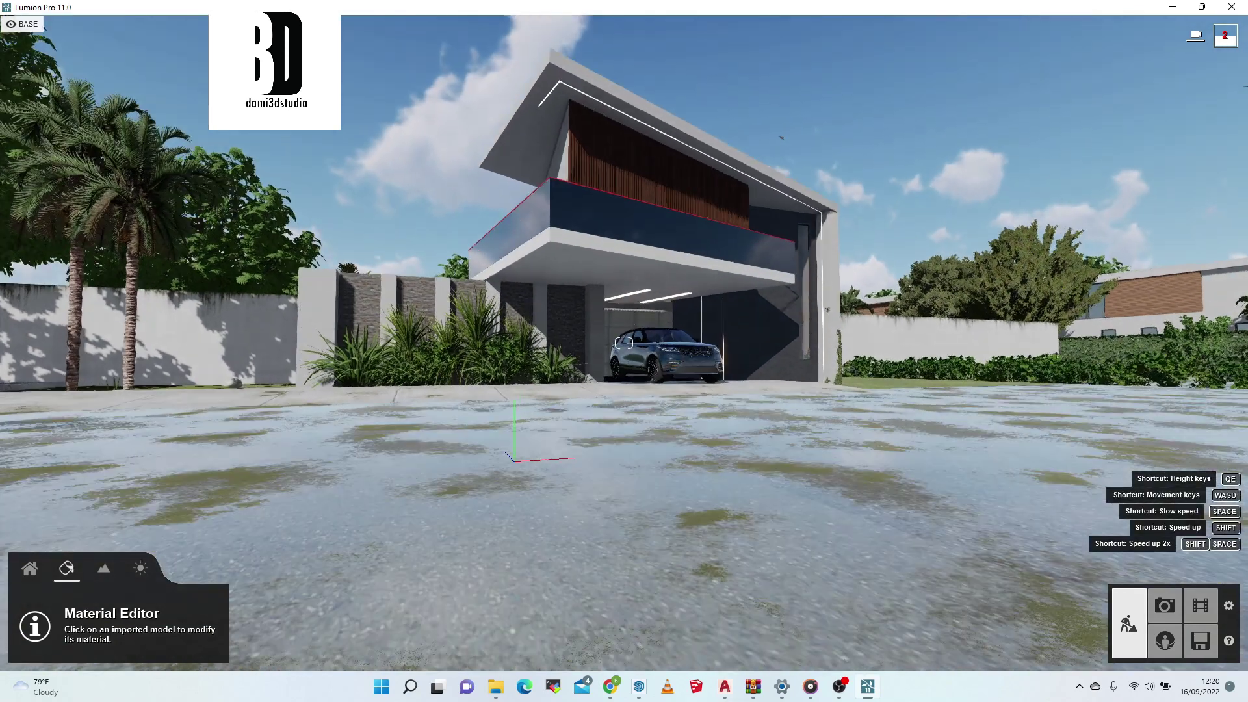
pyautogui.press('w')
pyautogui.moveTo(514, 462); pyautogui.dragTo(624, 384, button='right')
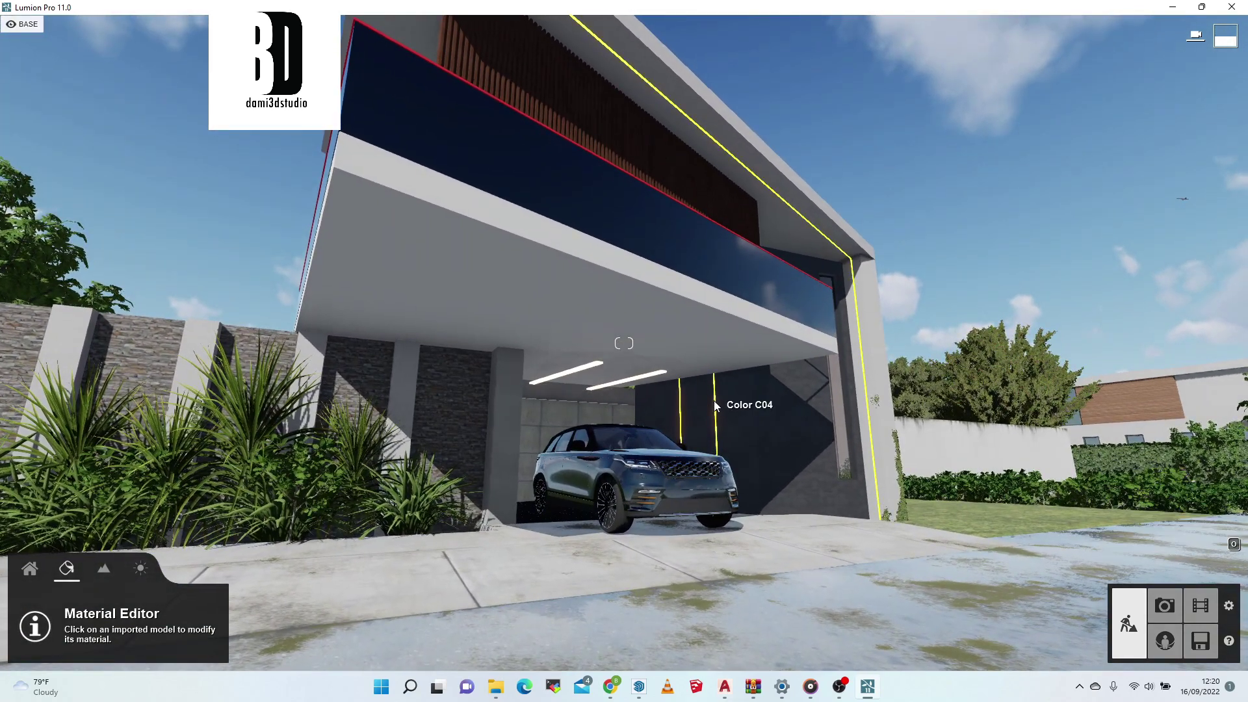
pyautogui.click(715, 403)
pyautogui.moveTo(68, 571); pyautogui.dragTo(63, 571)
# Step: Set the emissive of the carport ceiling lights (Negro) to 6.4 and save the material changes
pyautogui.click(588, 359)
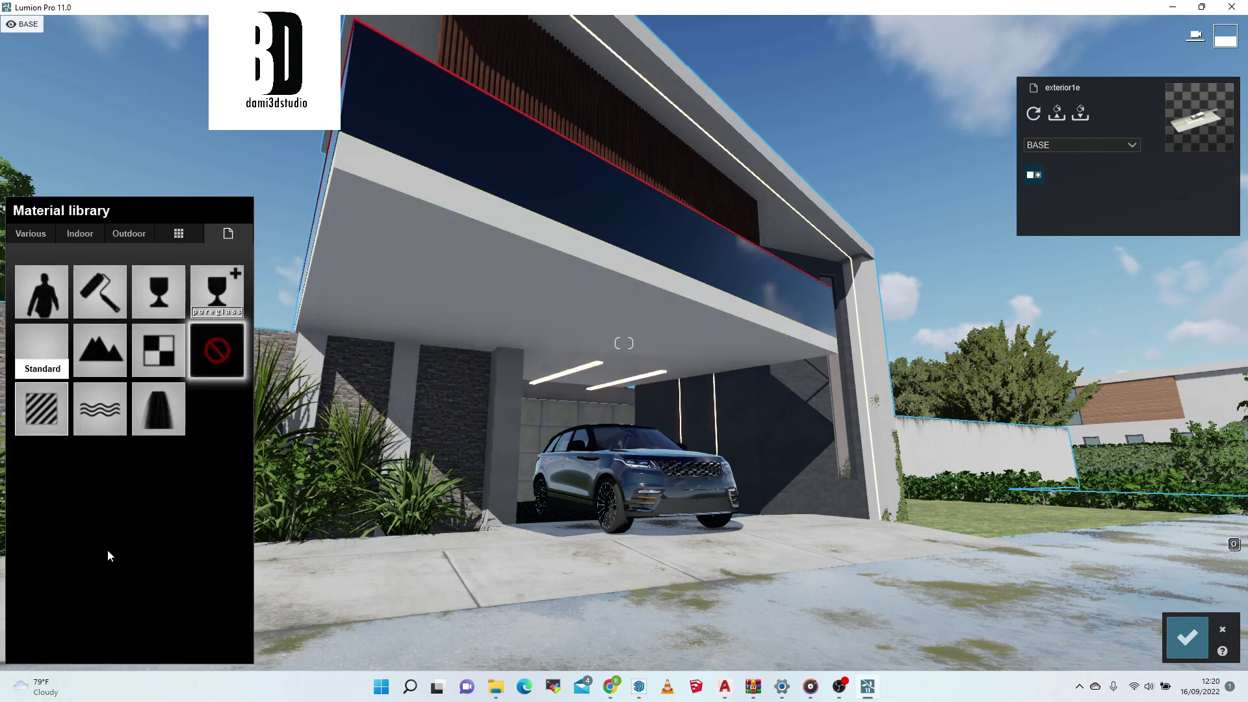
pyautogui.click(585, 366)
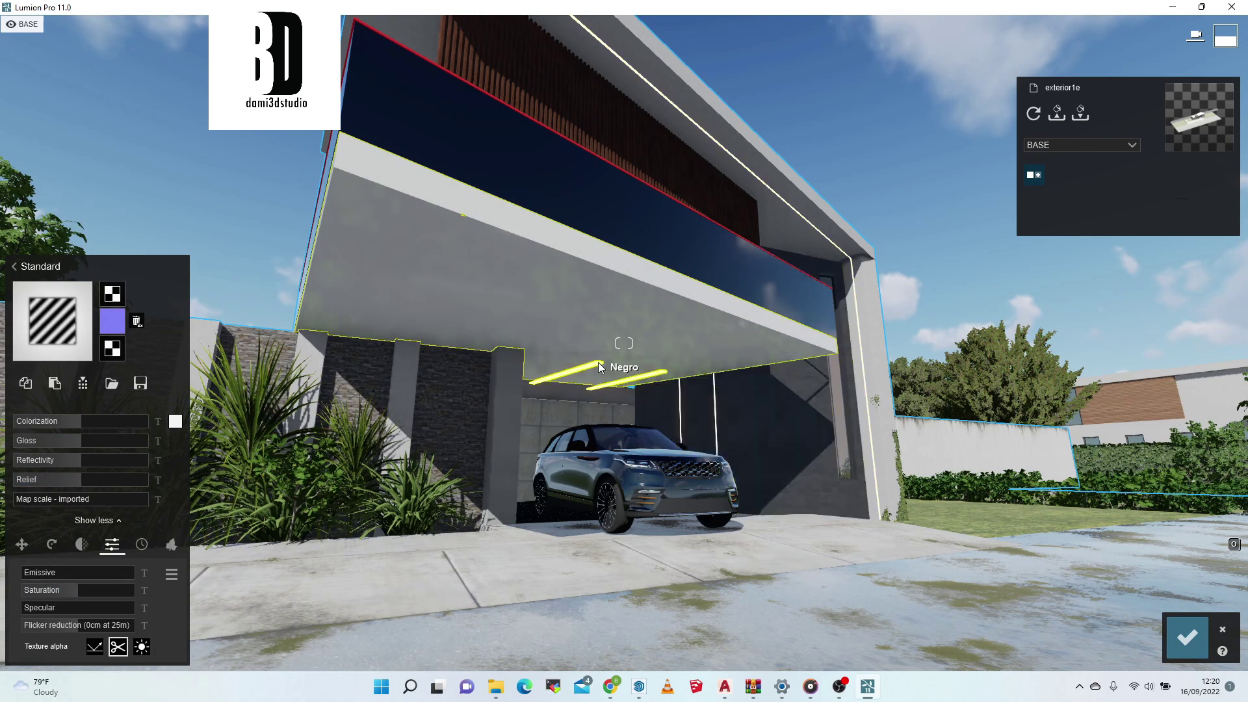
pyautogui.click(598, 361)
pyautogui.click(63, 570)
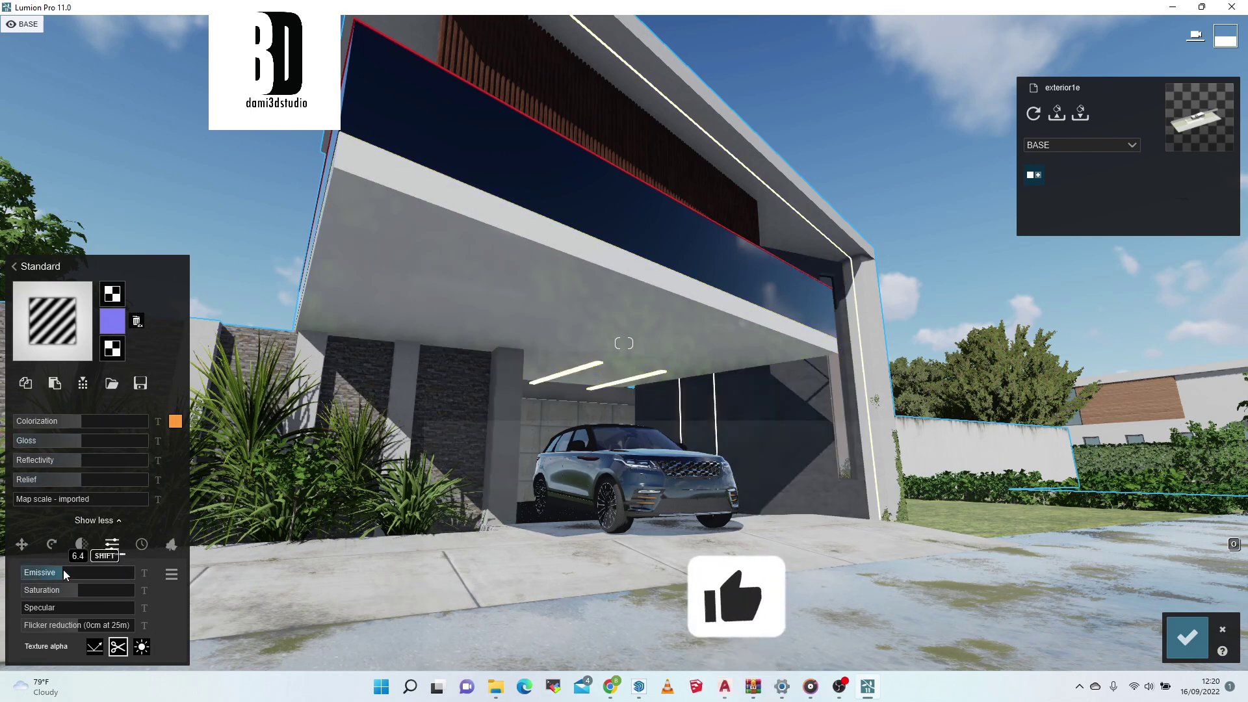
pyautogui.press('s')
pyautogui.moveTo(312, 455); pyautogui.dragTo(266, 533, button='right')
pyautogui.press('s')
pyautogui.click(1188, 638)
pyautogui.press('w')
pyautogui.moveTo(1066, 520); pyautogui.dragTo(1099, 449, button='right')
pyautogui.press('w')
pyautogui.moveTo(624, 403); pyautogui.dragTo(621, 344, button='right')
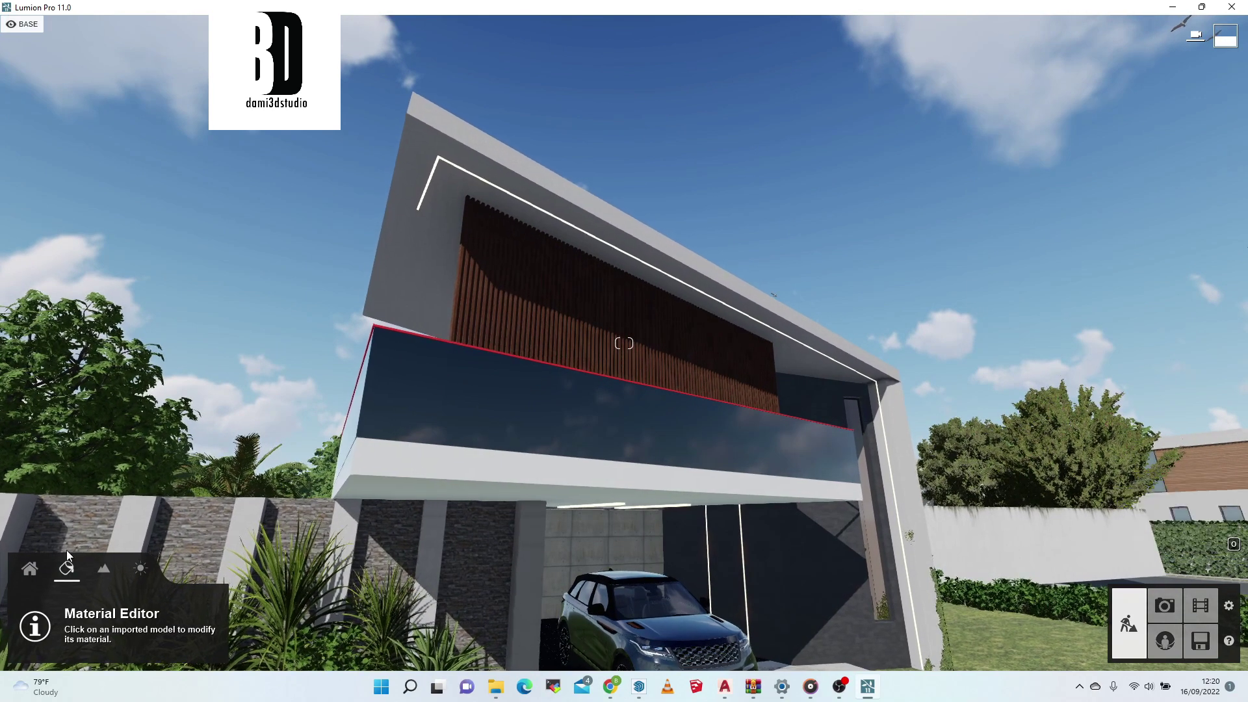
pyautogui.press('s')
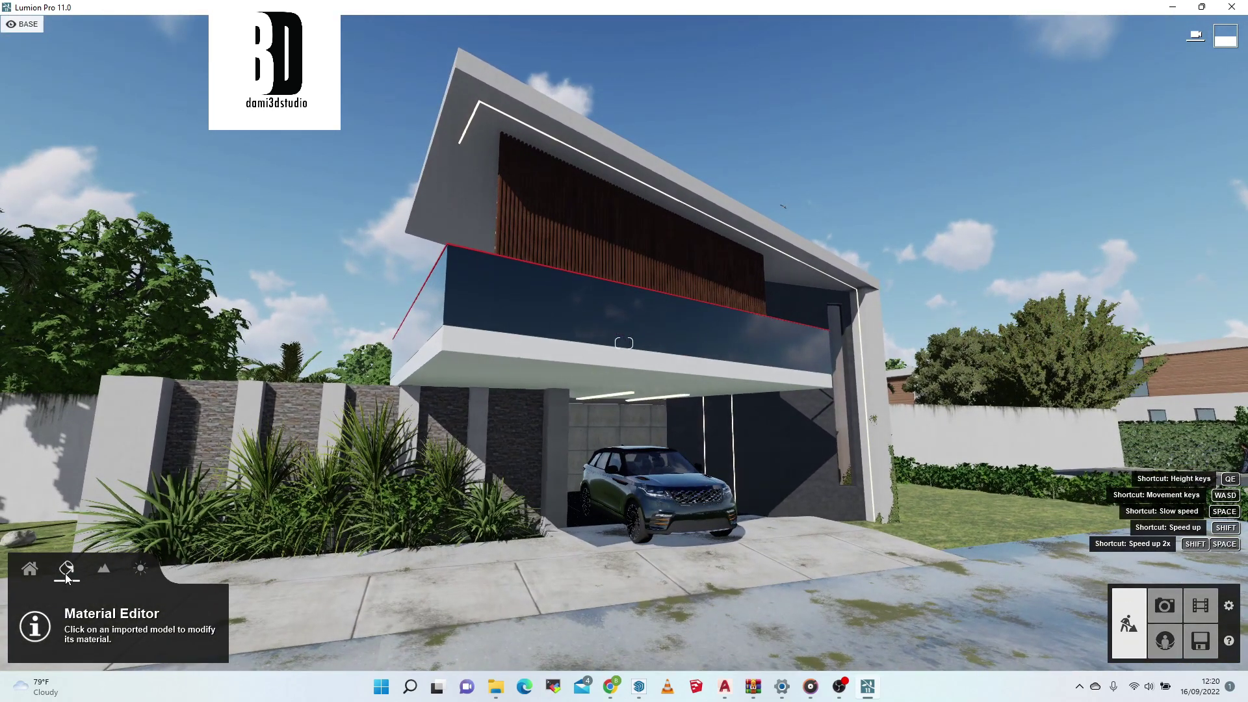
# Step: Place a line light on the outer glowing vertical strip of the dark wall beside the car
pyautogui.click(38, 571)
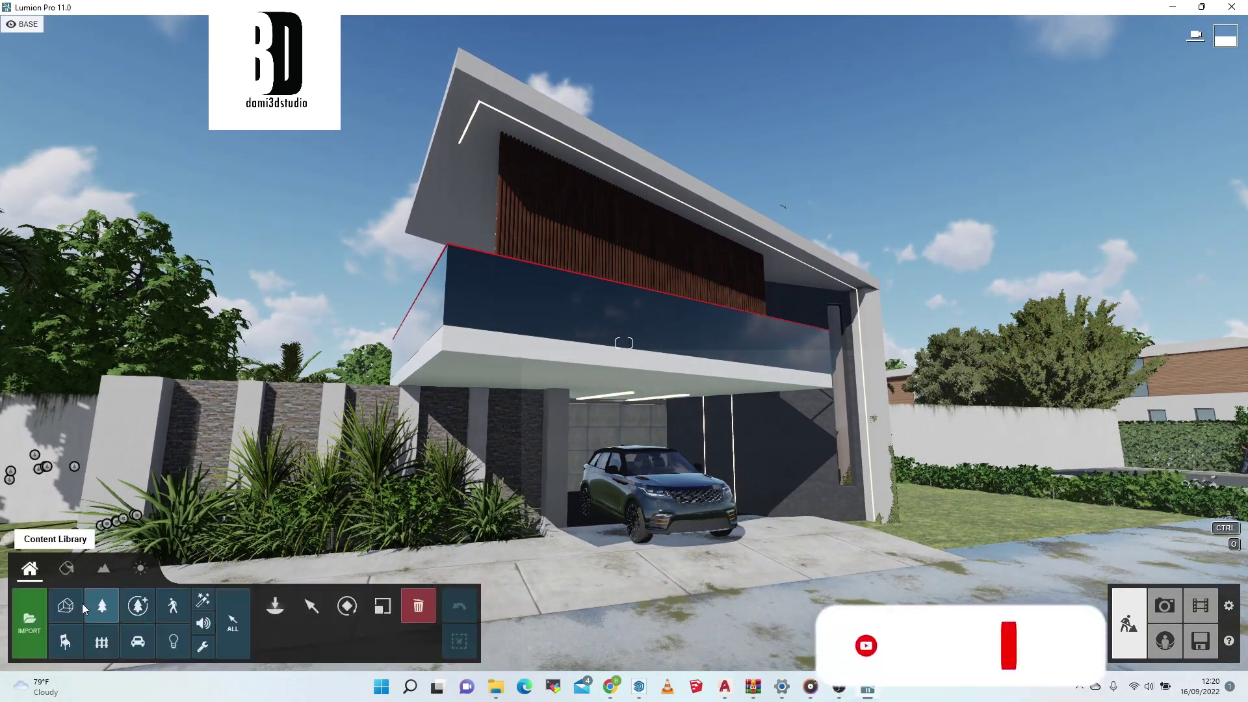
pyautogui.click(167, 644)
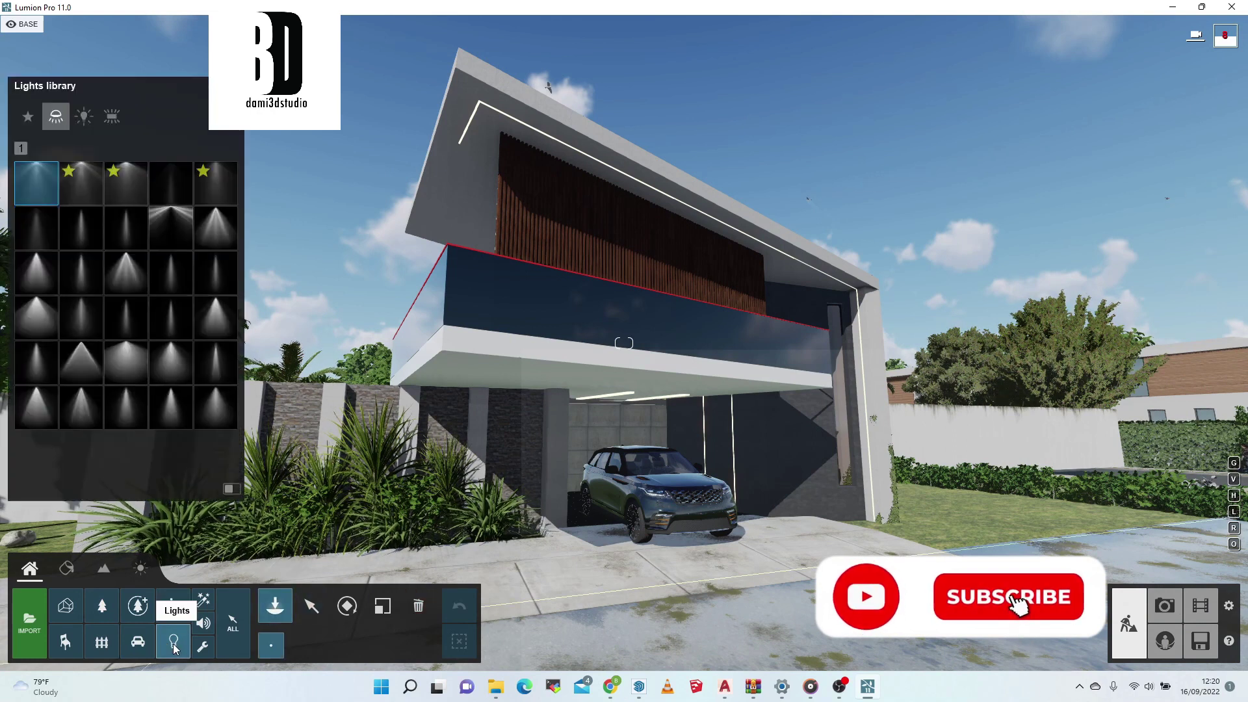
pyautogui.click(116, 123)
pyautogui.click(82, 190)
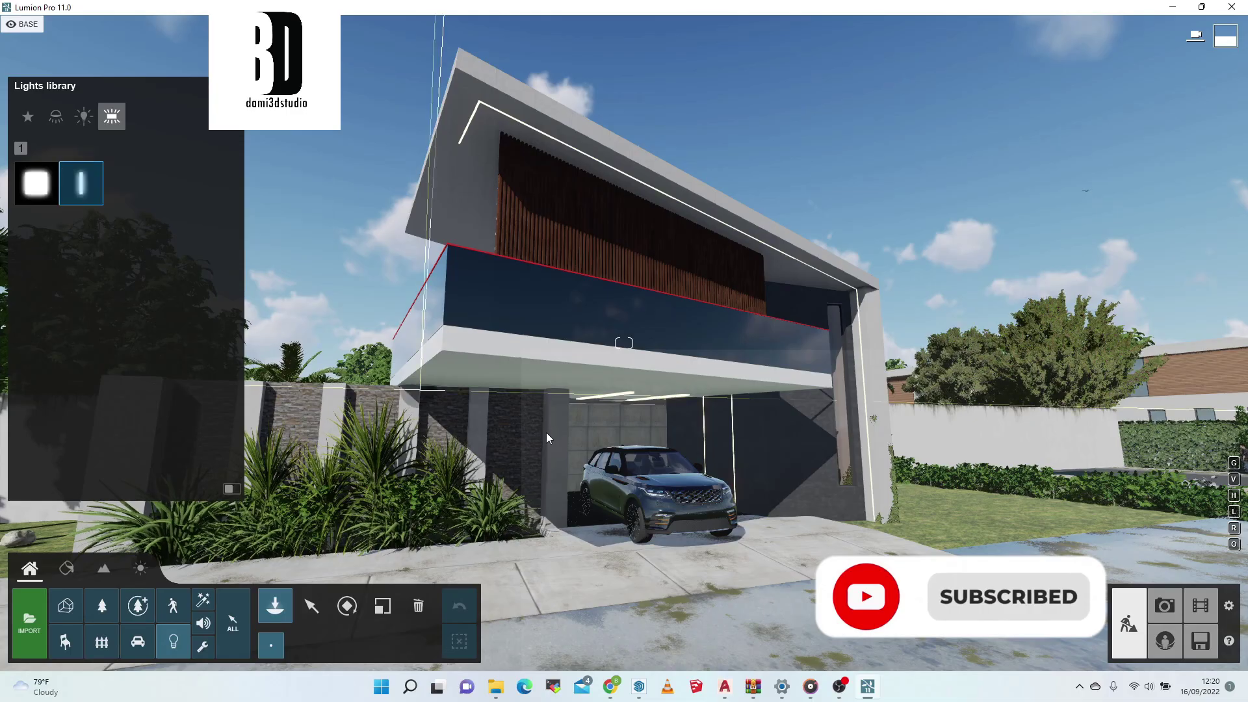
pyautogui.press('w')
pyautogui.press('w')
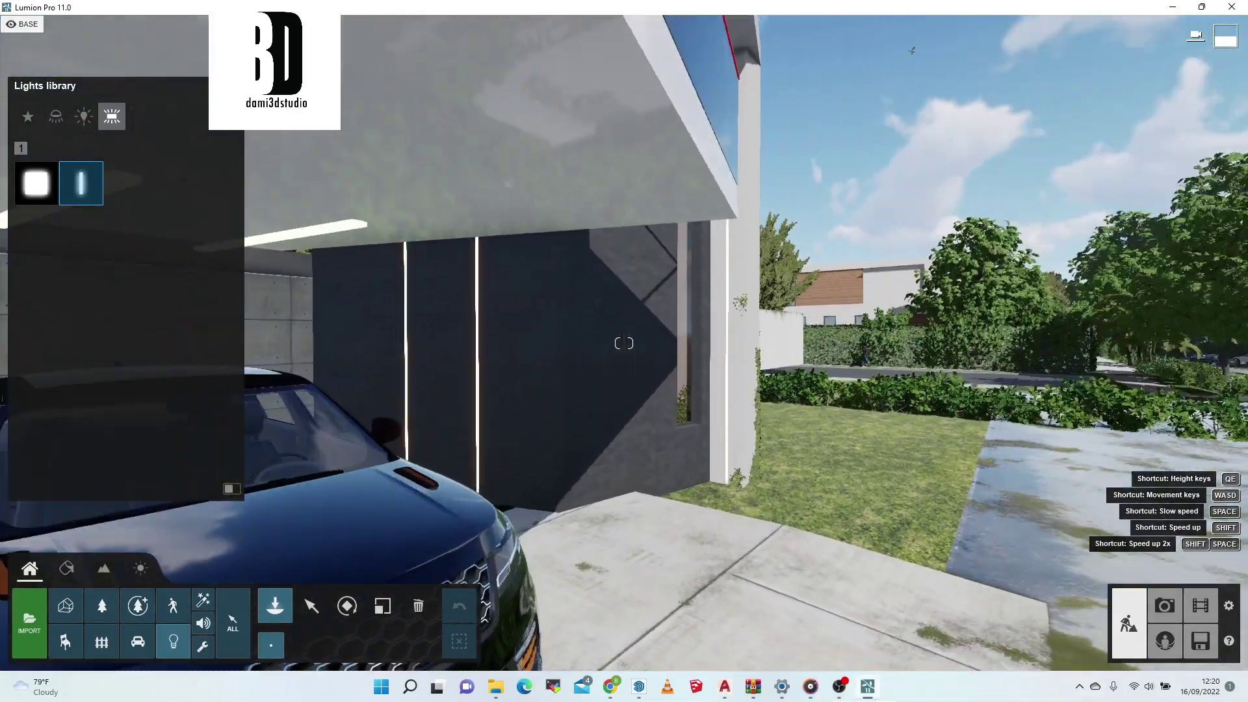
pyautogui.press('w')
pyautogui.moveTo(681, 351)
pyautogui.mouseDown(button='right')
pyautogui.moveTo(727, 351)
pyautogui.moveTo(681, 362)
pyautogui.mouseUp(button='right')
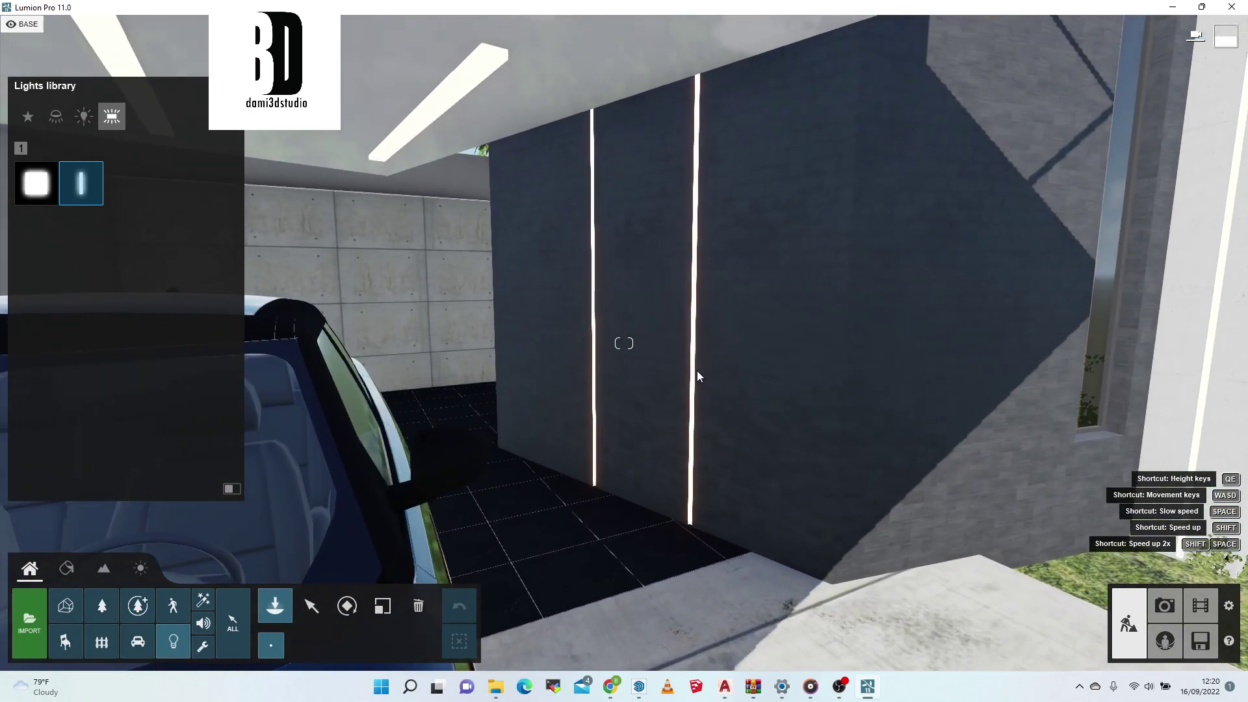
pyautogui.click(696, 375)
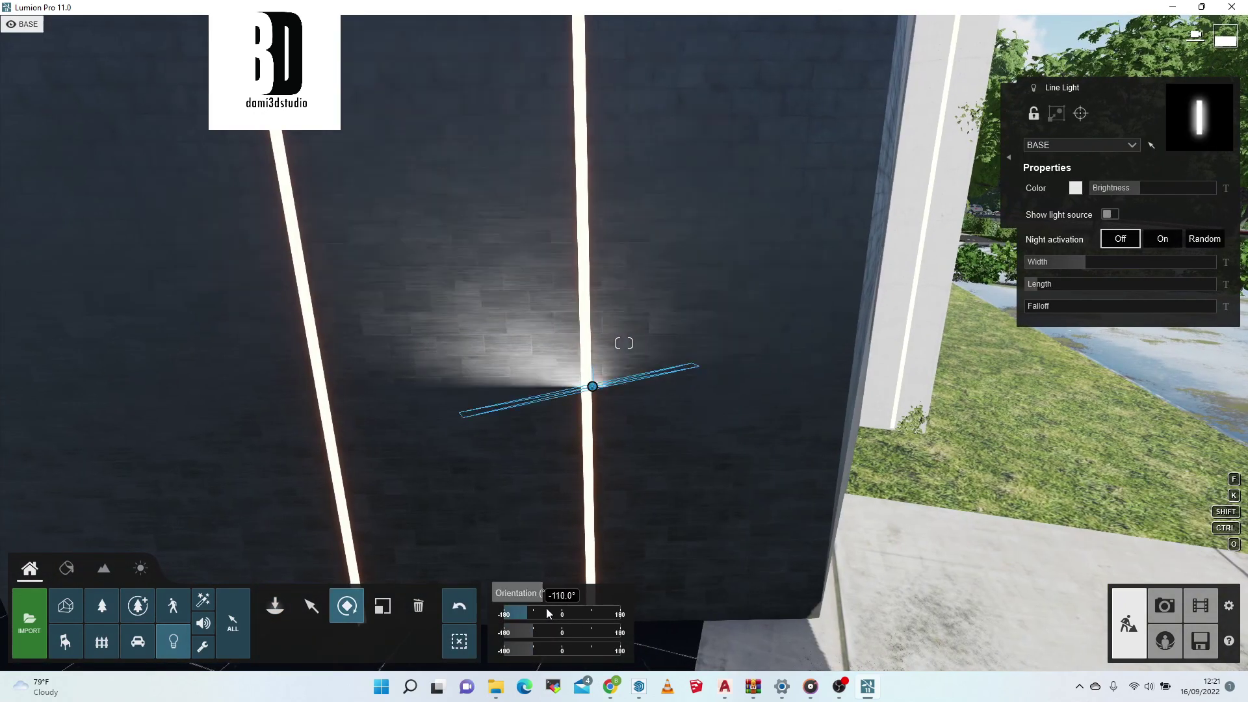
# Step: Rotate the line light so it stands vertical and aligns with the glowing wall strip
pyautogui.moveTo(546, 613)
pyautogui.mouseDown()
pyautogui.moveTo(559, 607)
pyautogui.moveTo(529, 611)
pyautogui.moveTo(560, 627)
pyautogui.mouseUp()
pyautogui.press('s')
pyautogui.moveTo(623, 273)
pyautogui.mouseDown(button='right')
pyautogui.moveTo(455, 256)
pyautogui.moveTo(604, 279)
pyautogui.mouseUp(button='right')
pyautogui.press('w')
pyautogui.moveTo(676, 331); pyautogui.dragTo(696, 348, button='right')
pyautogui.moveTo(545, 613); pyautogui.dragTo(554, 615)
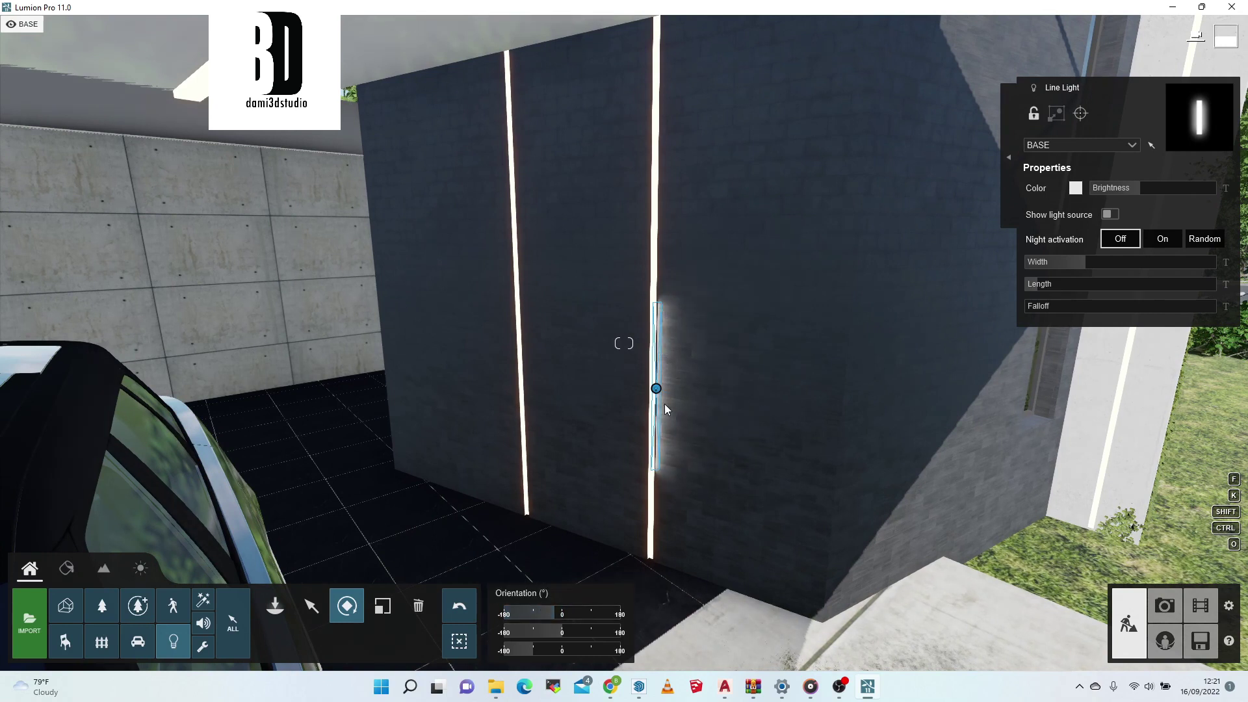
# Step: Move the line light up along the wall strip and increase its width to 4.4 m
pyautogui.press('m')
pyautogui.moveTo(643, 293); pyautogui.dragTo(655, 281)
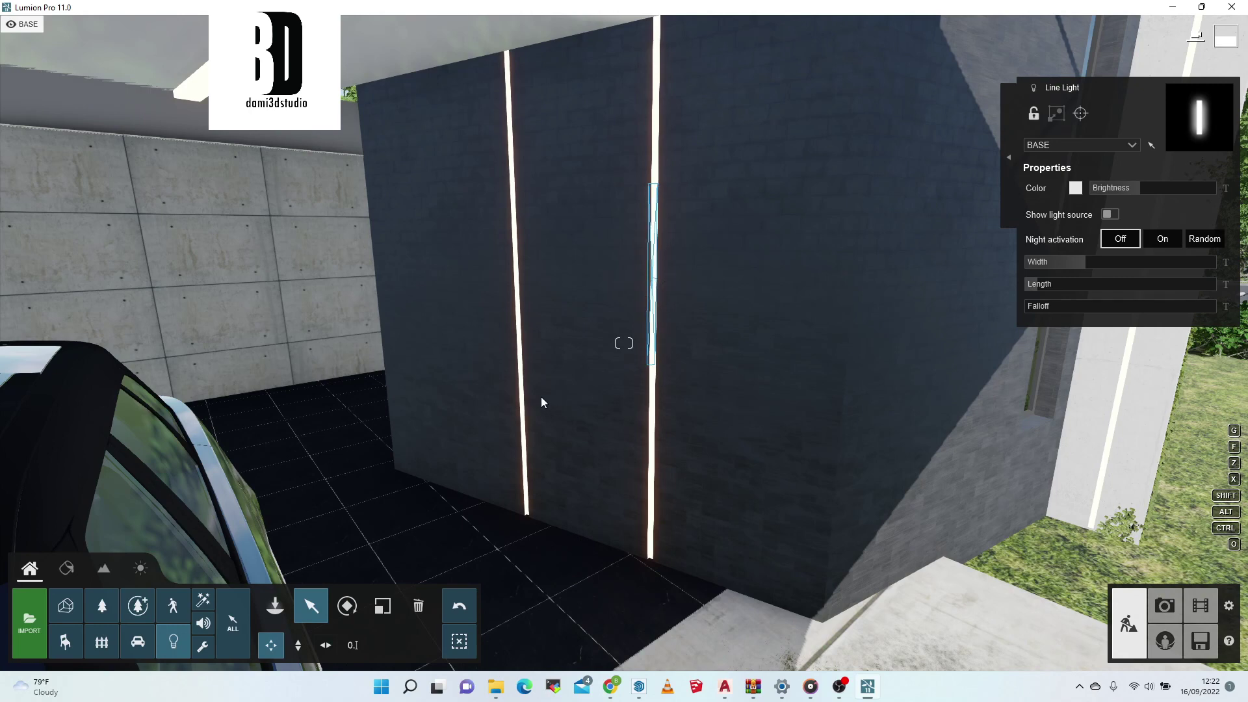
pyautogui.scroll(-6, 541, 393)
pyautogui.scroll(3, 624, 434)
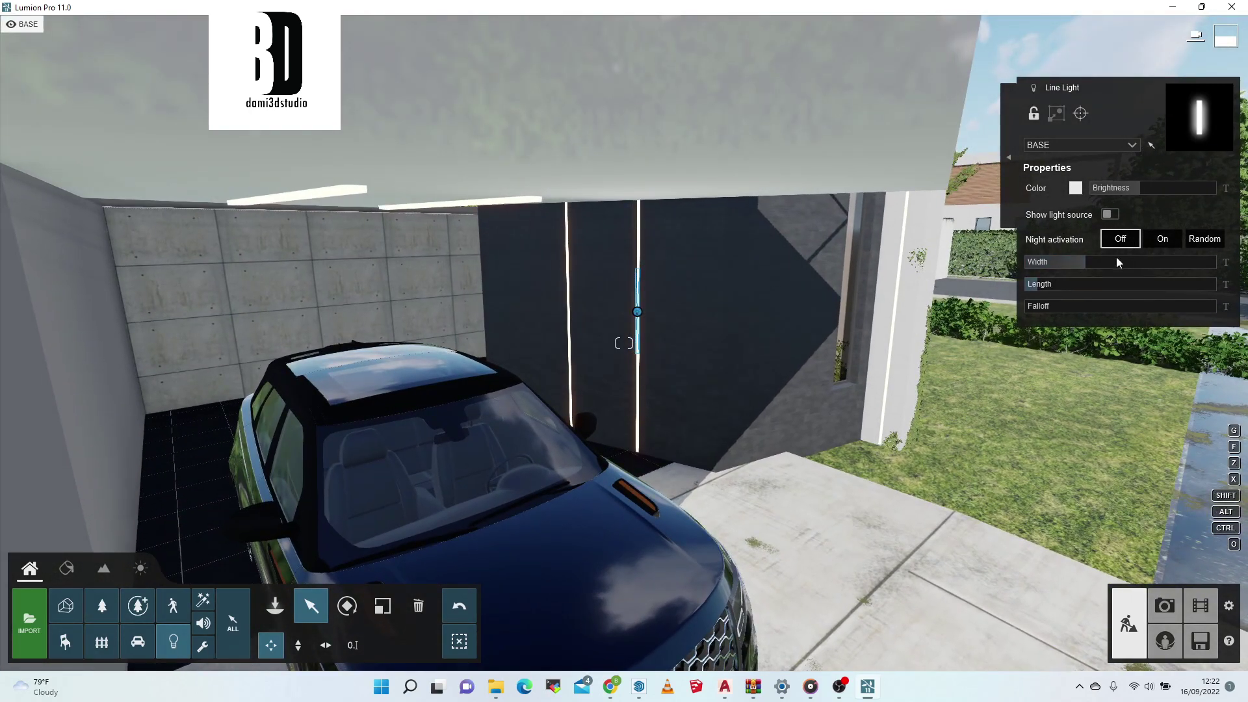
pyautogui.moveTo(1109, 261); pyautogui.dragTo(1144, 259)
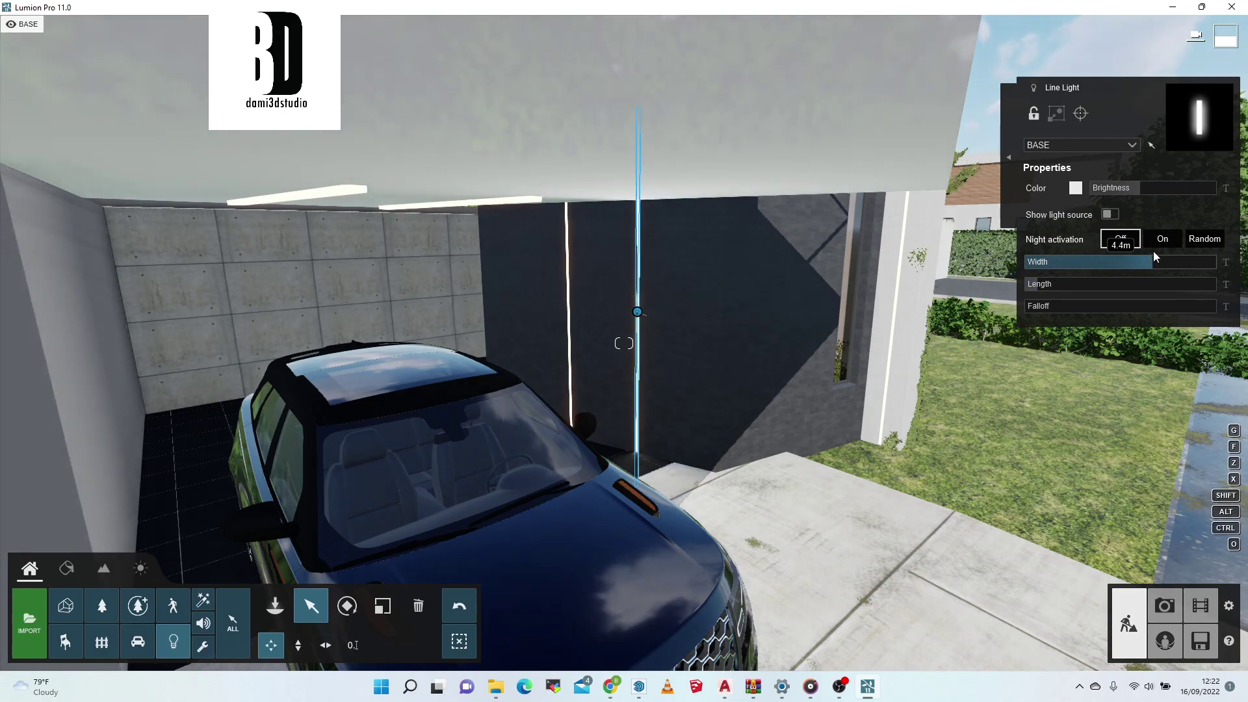
pyautogui.scroll(-10, 642, 323)
pyautogui.scroll(10, 649, 343)
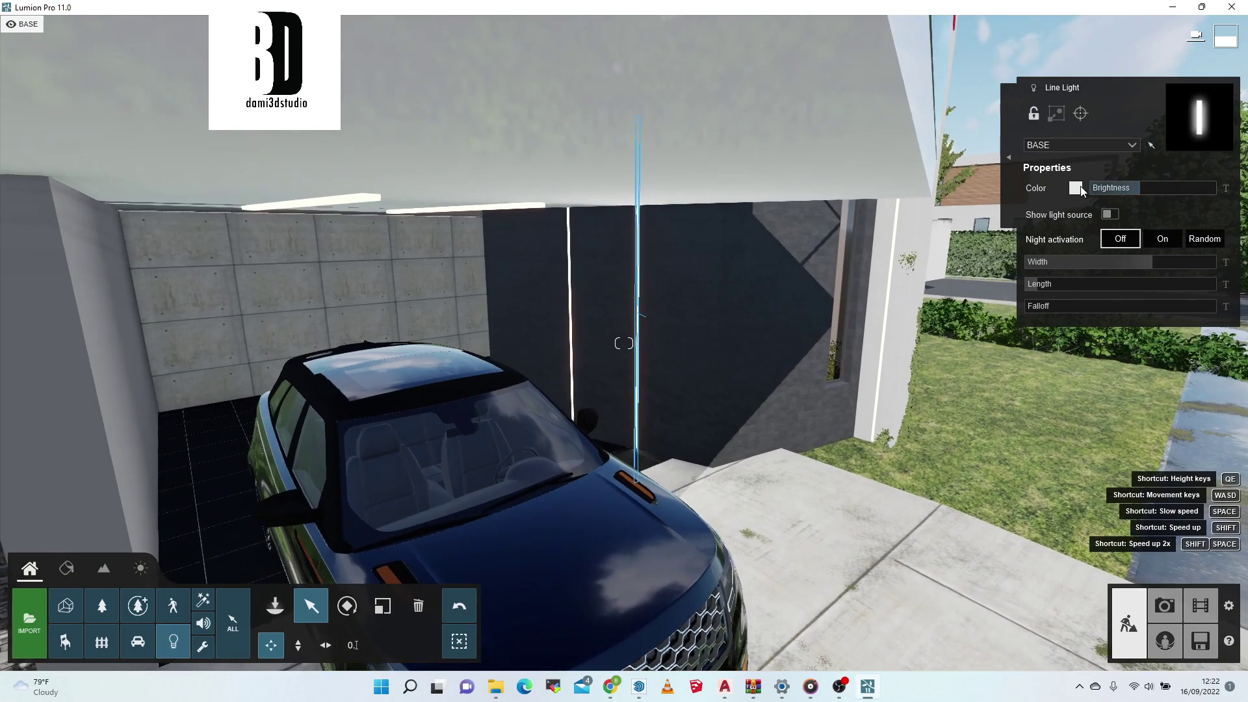
# Step: Give the line light a warm pale-orange color and slightly lower its brightness
pyautogui.click(1076, 188)
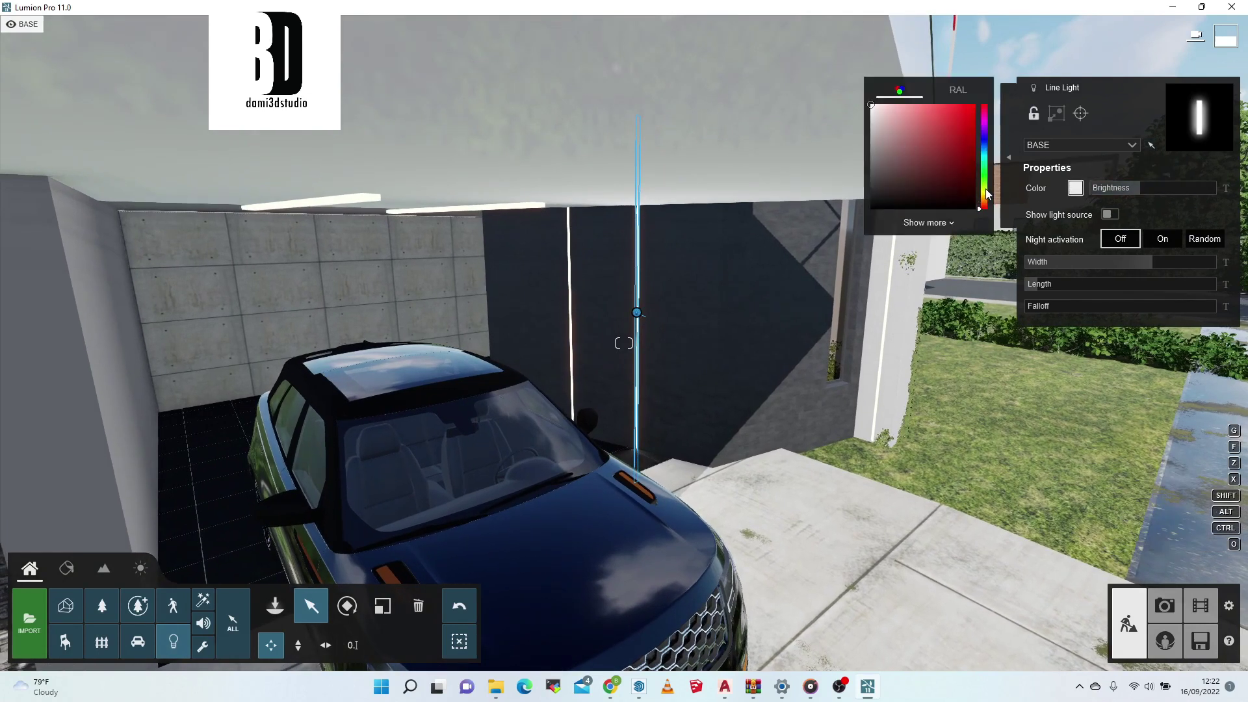
pyautogui.click(986, 194)
pyautogui.moveTo(936, 122); pyautogui.dragTo(917, 121)
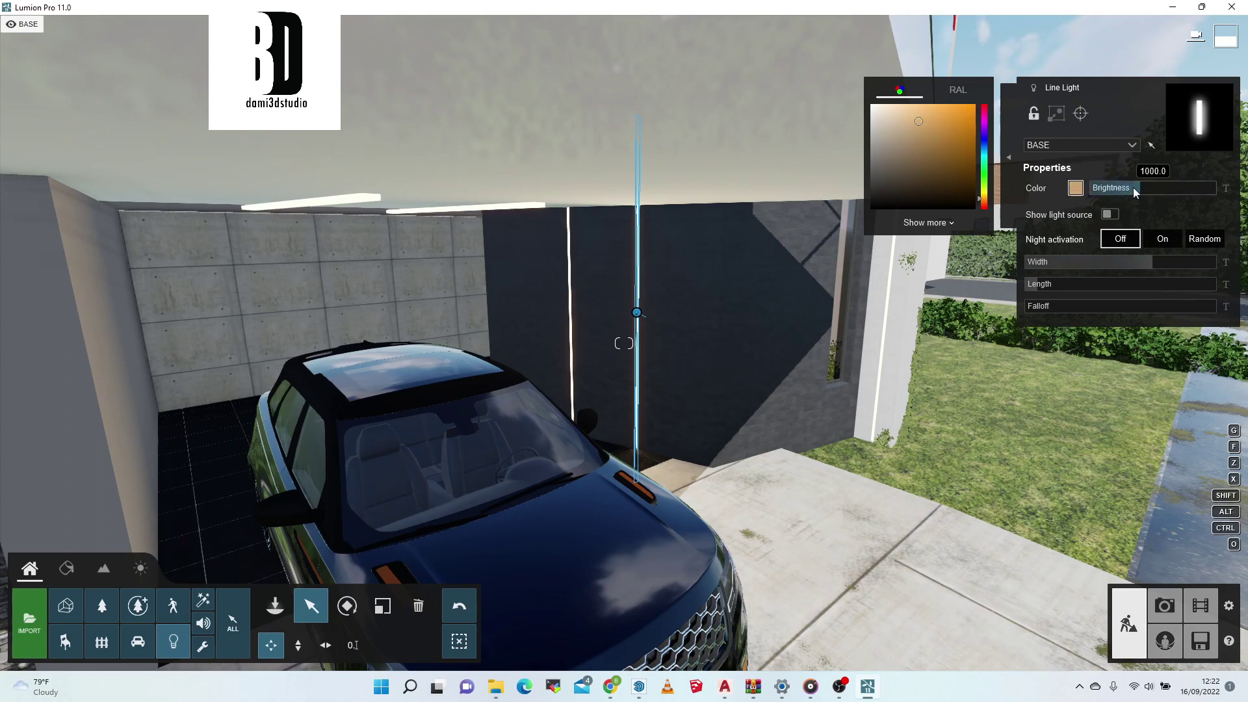
pyautogui.moveTo(1136, 191); pyautogui.dragTo(1128, 191)
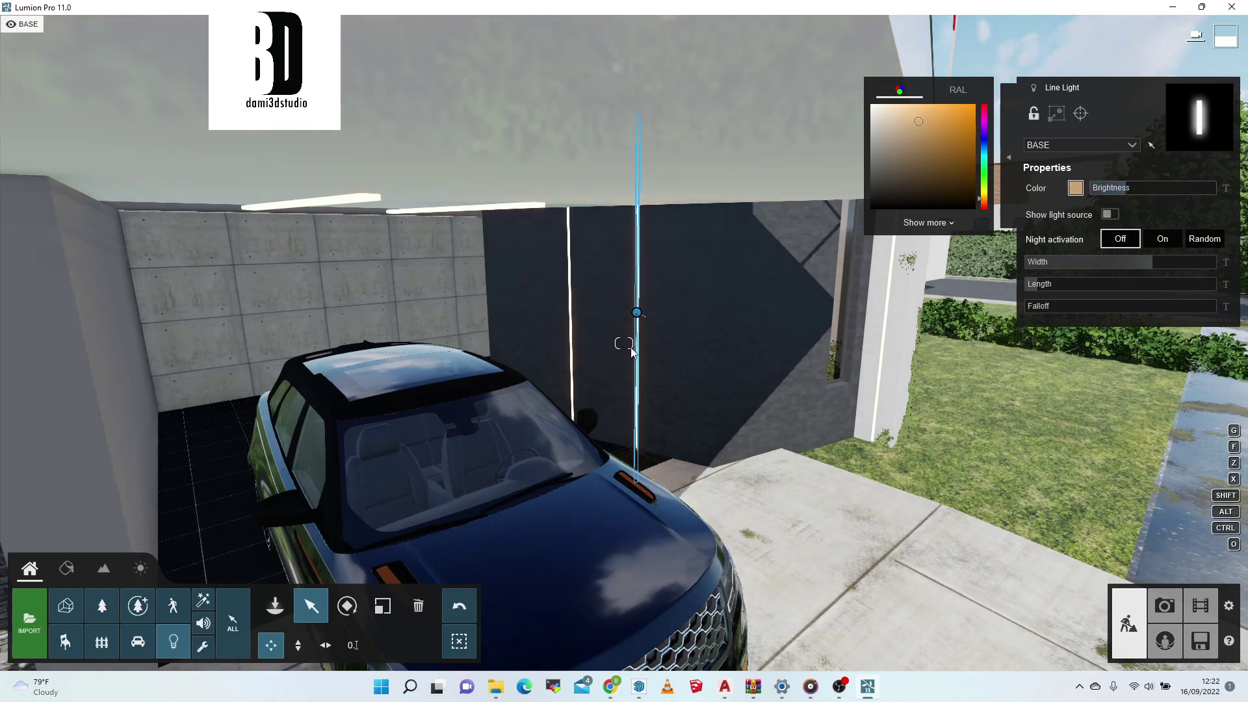
pyautogui.scroll(4, 606, 345)
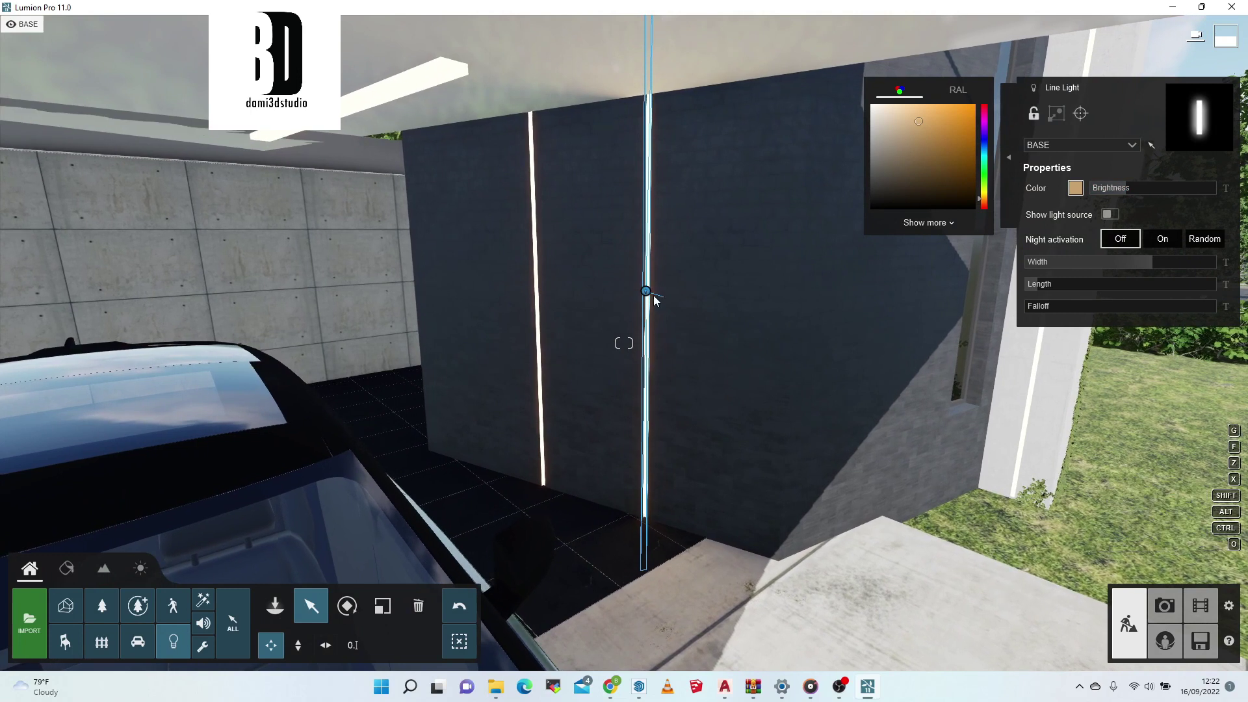
# Step: Copy the line light onto the second wall strip and onto the vertical strip of the white side column
pyautogui.click(649, 294)
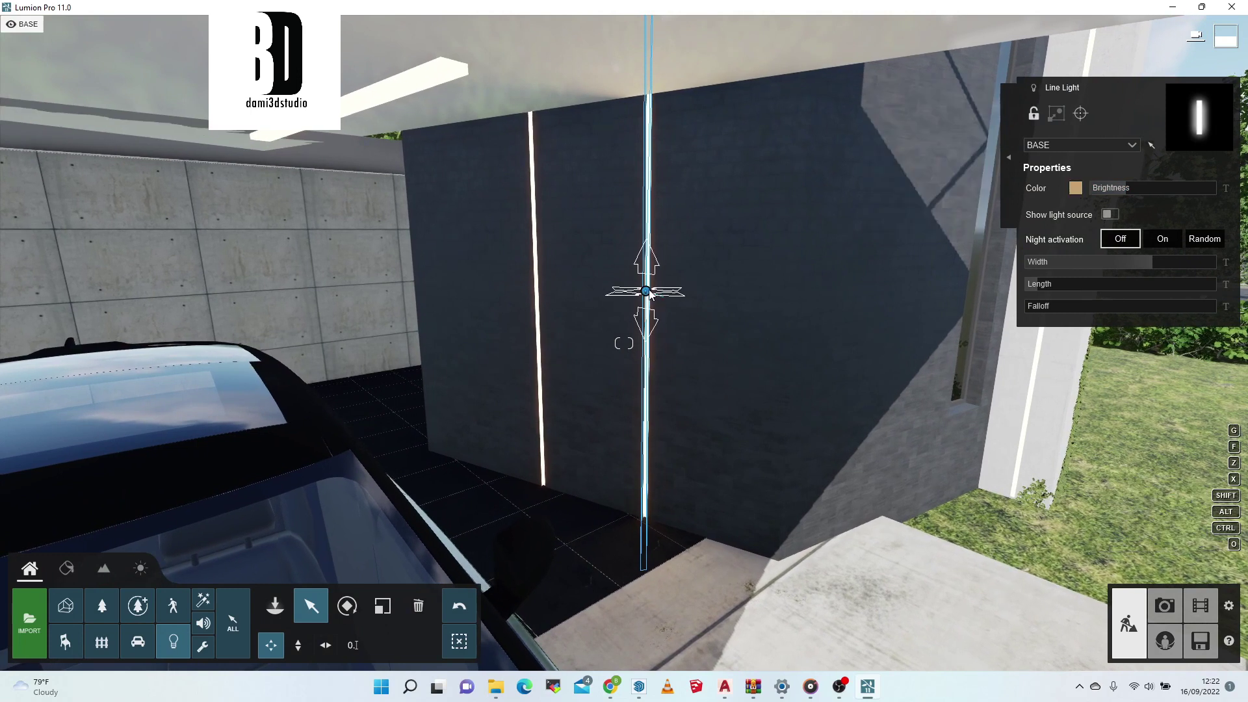
pyautogui.keyDown('alt'); pyautogui.moveTo(646, 293); pyautogui.dragTo(536, 283); pyautogui.keyUp('alt')
pyautogui.moveTo(687, 281); pyautogui.dragTo(526, 288, button='right')
pyautogui.press('s')
pyautogui.press('s')
pyautogui.press('w')
pyautogui.press('d')
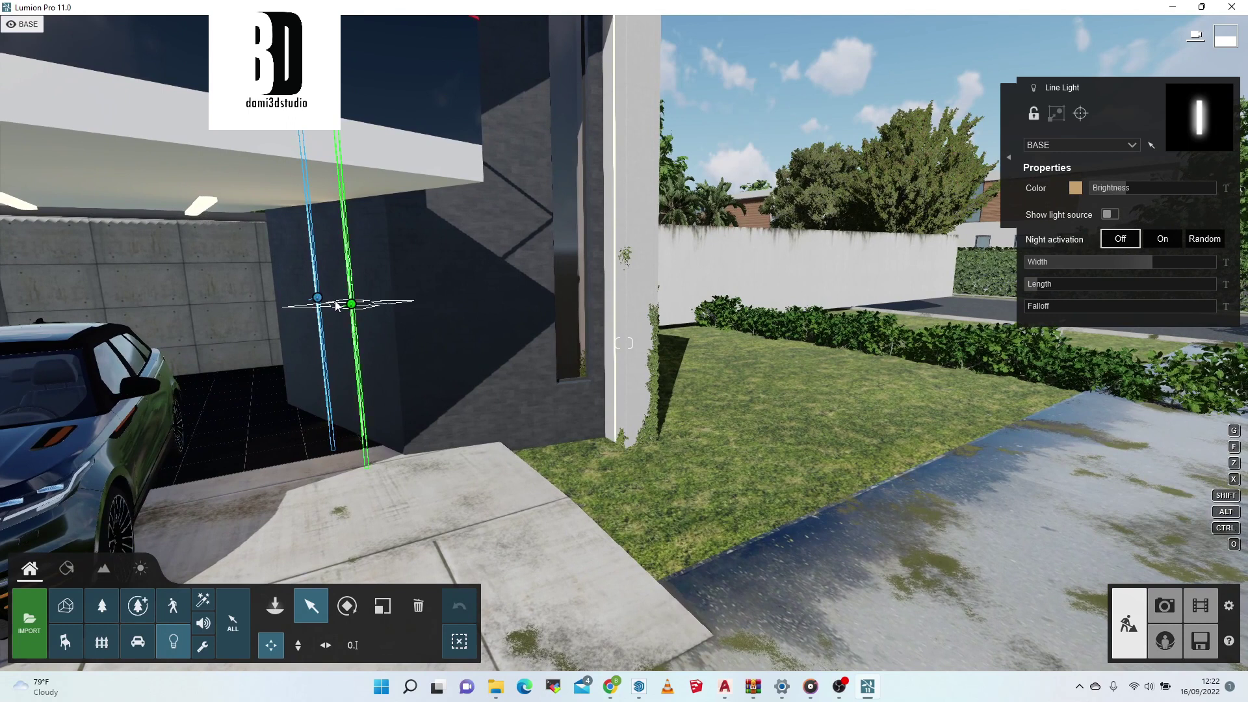
pyautogui.moveTo(667, 243); pyautogui.dragTo(616, 205)
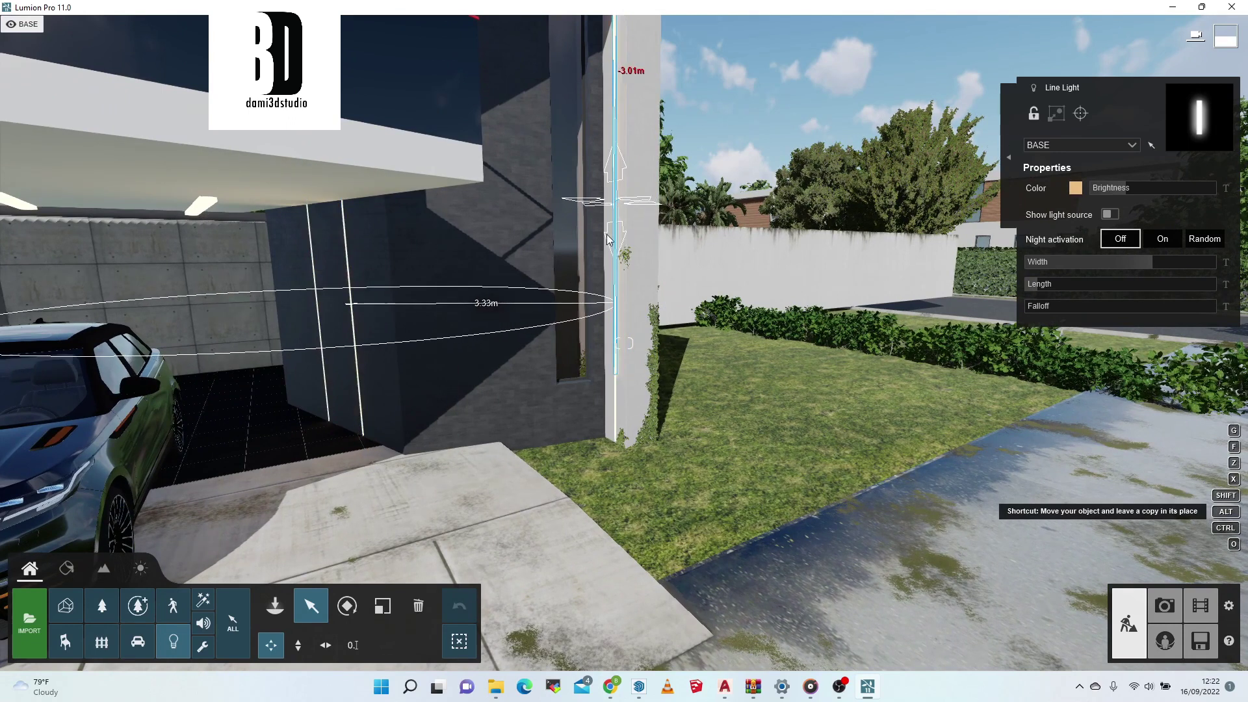
# Step: Increase the width of the column's line light to match the full height of its strip
pyautogui.press('s')
pyautogui.moveTo(616, 212); pyautogui.dragTo(617, 188, button='right')
pyautogui.moveTo(1161, 264); pyautogui.dragTo(1169, 260)
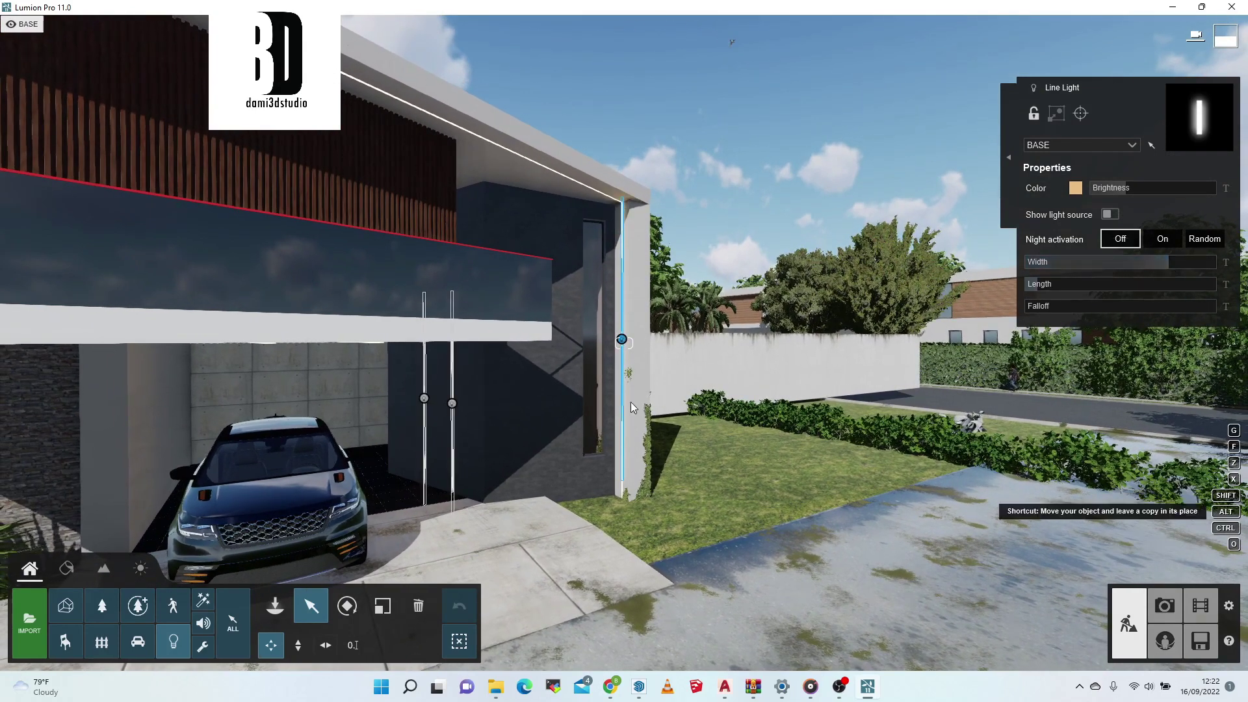
# Step: Switch to photo mode, restore photo 1's camera and update its preview to check the line lights
pyautogui.press('w')
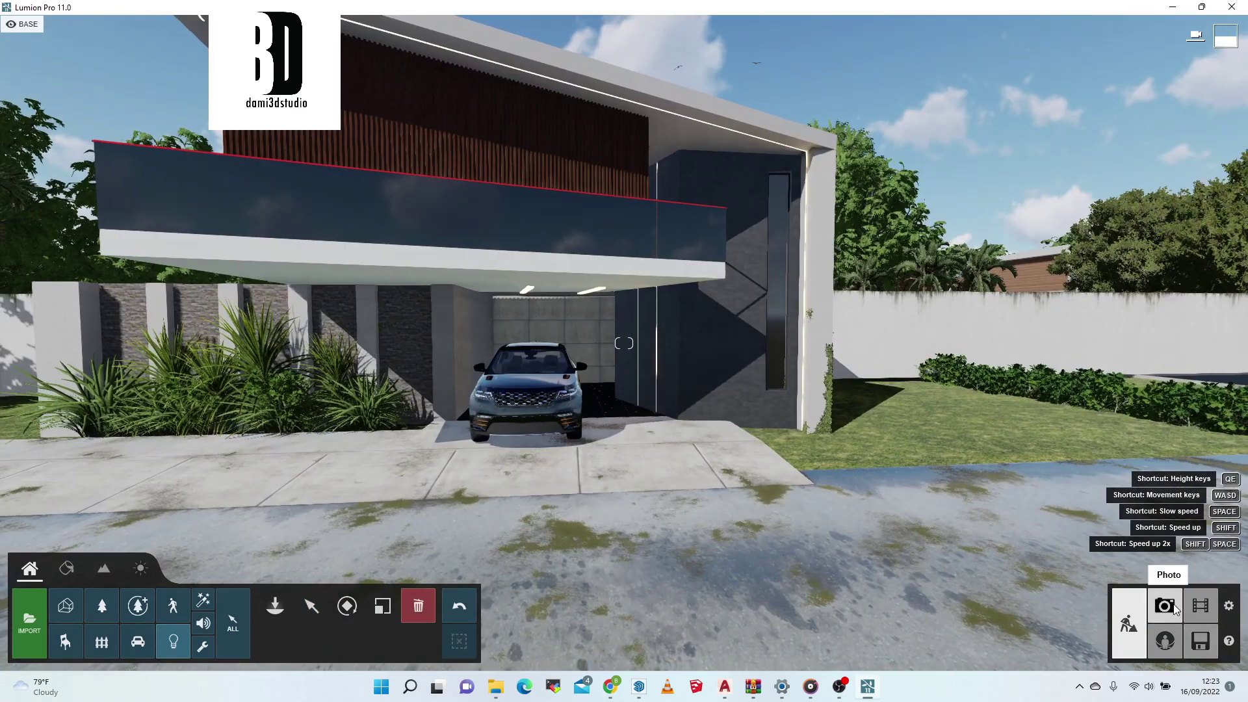
pyautogui.click(1165, 606)
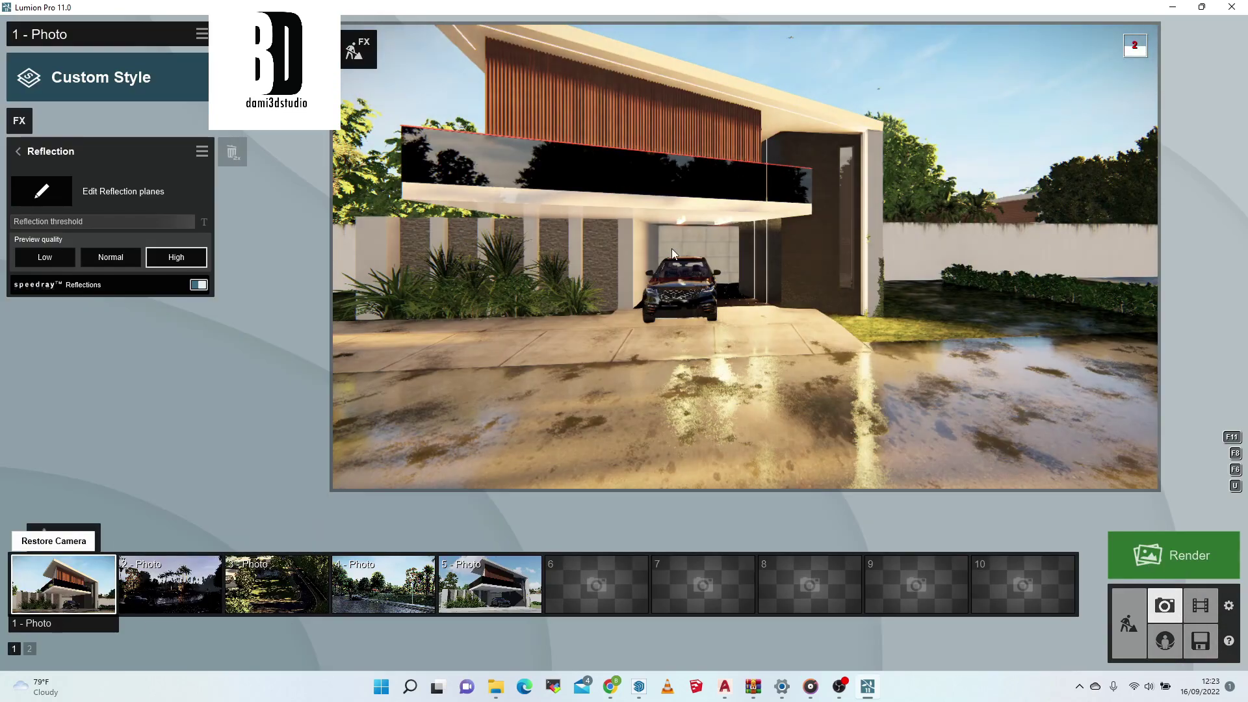
pyautogui.hotkey('shift', '1')
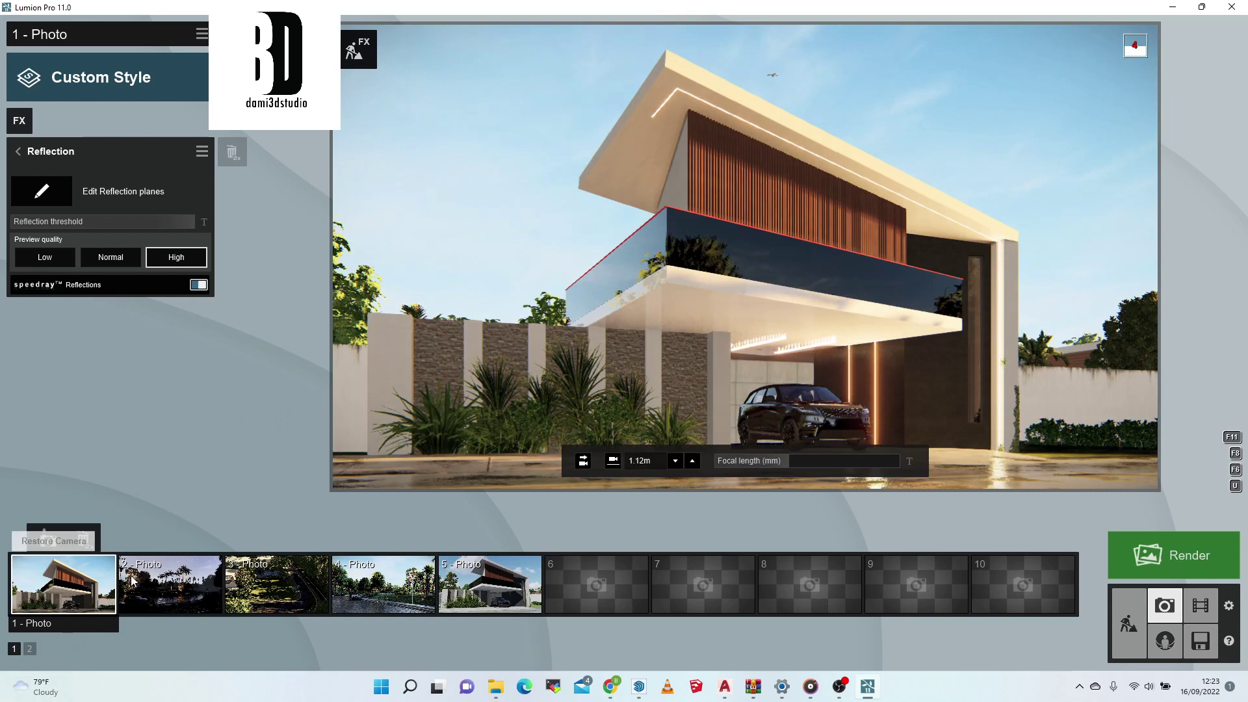
pyautogui.click(761, 248)
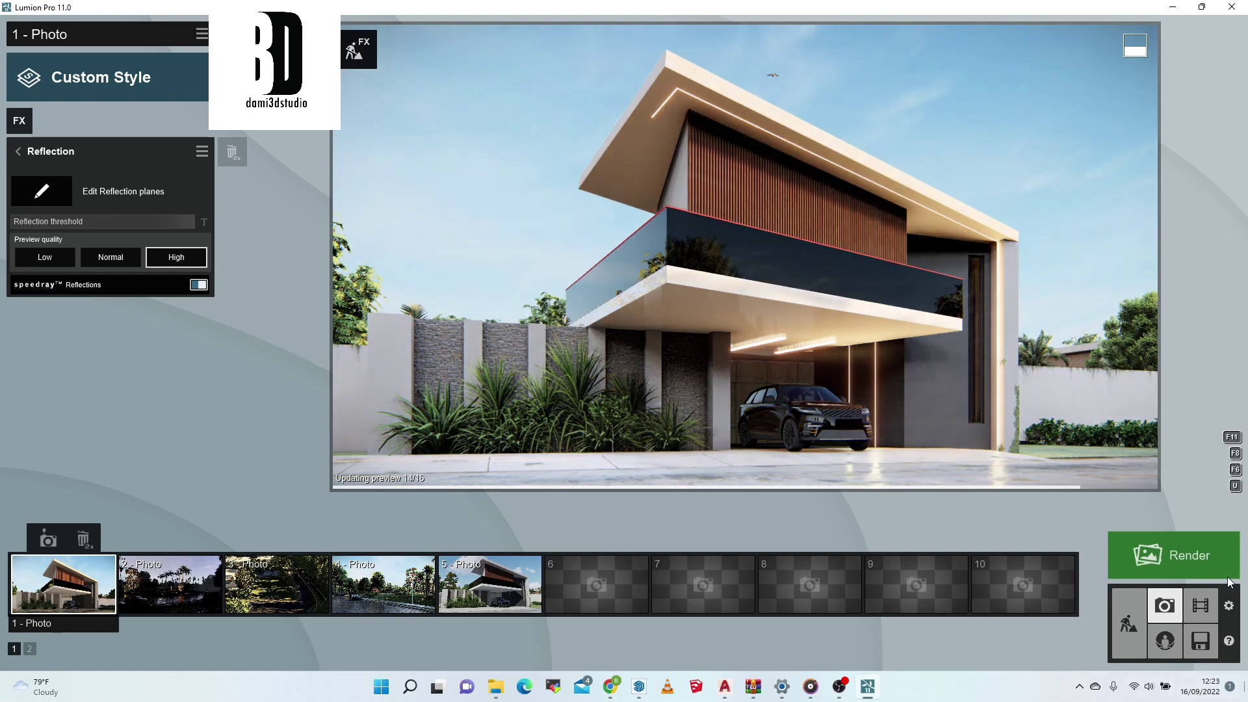
# Step: Return to build mode and place a Lamp05 spotlight on each of the two carport ceiling lights
pyautogui.click(1130, 622)
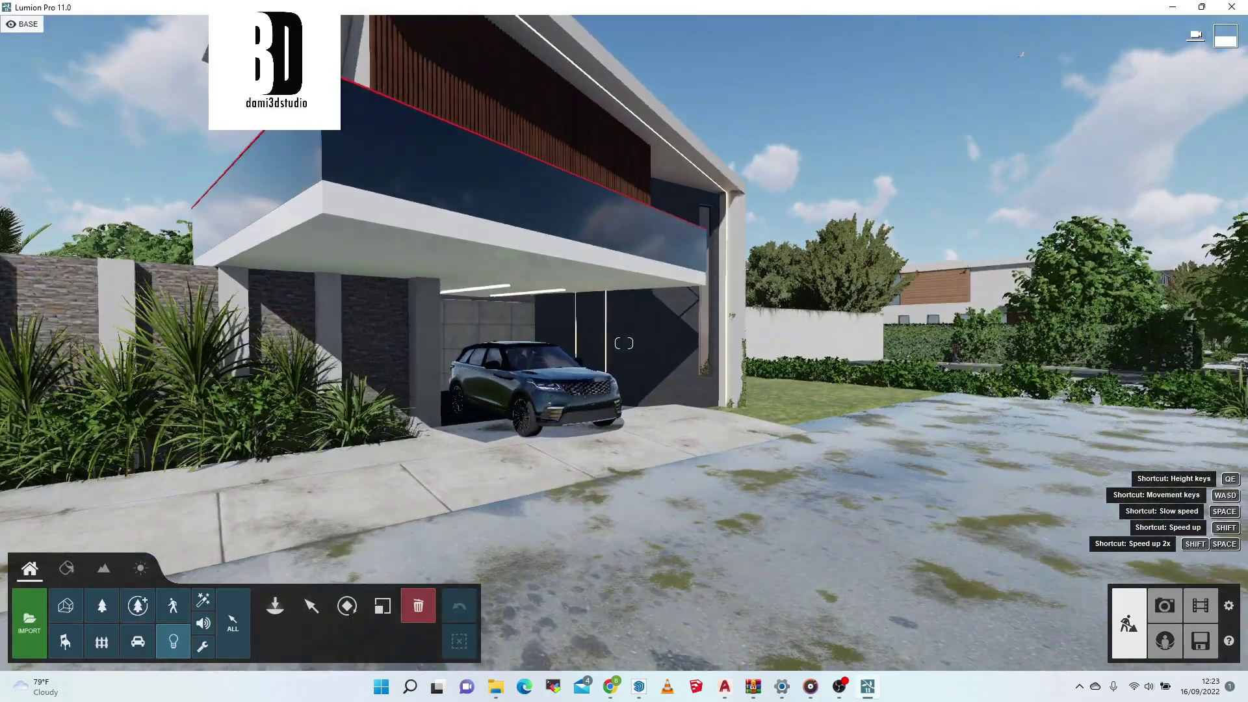
pyautogui.press('w')
pyautogui.moveTo(624, 344); pyautogui.dragTo(497, 344, button='right')
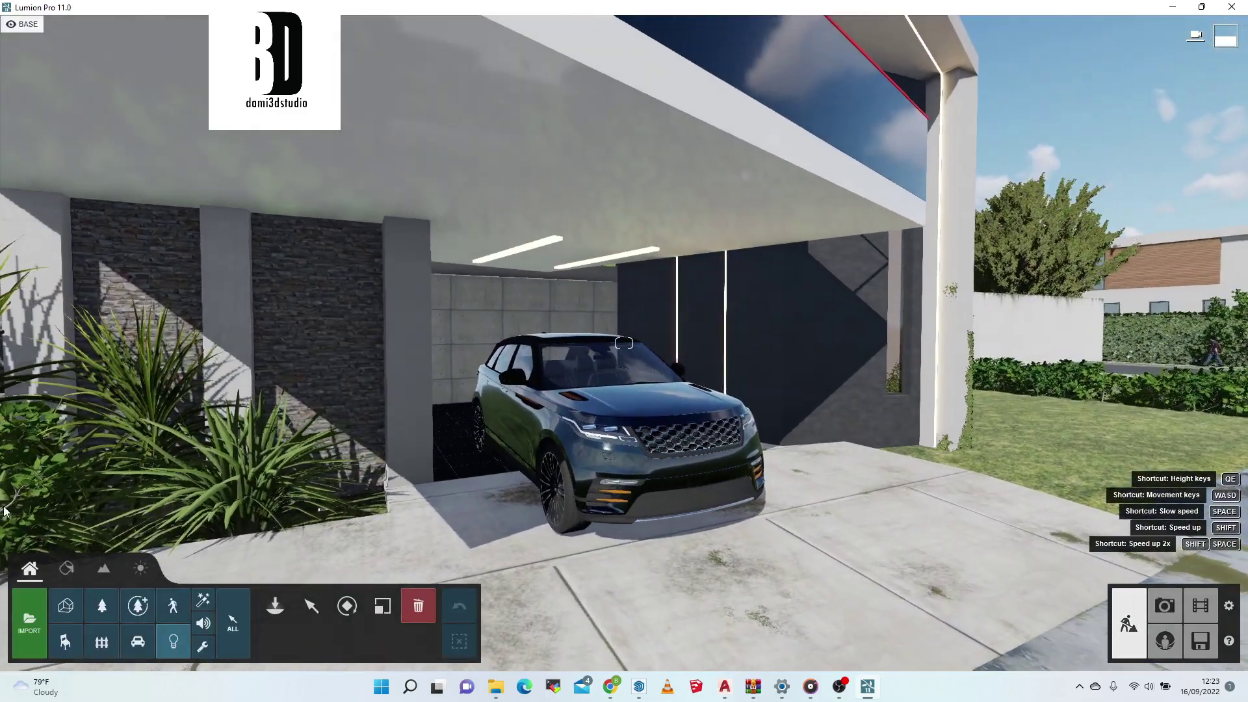
pyautogui.click(70, 568)
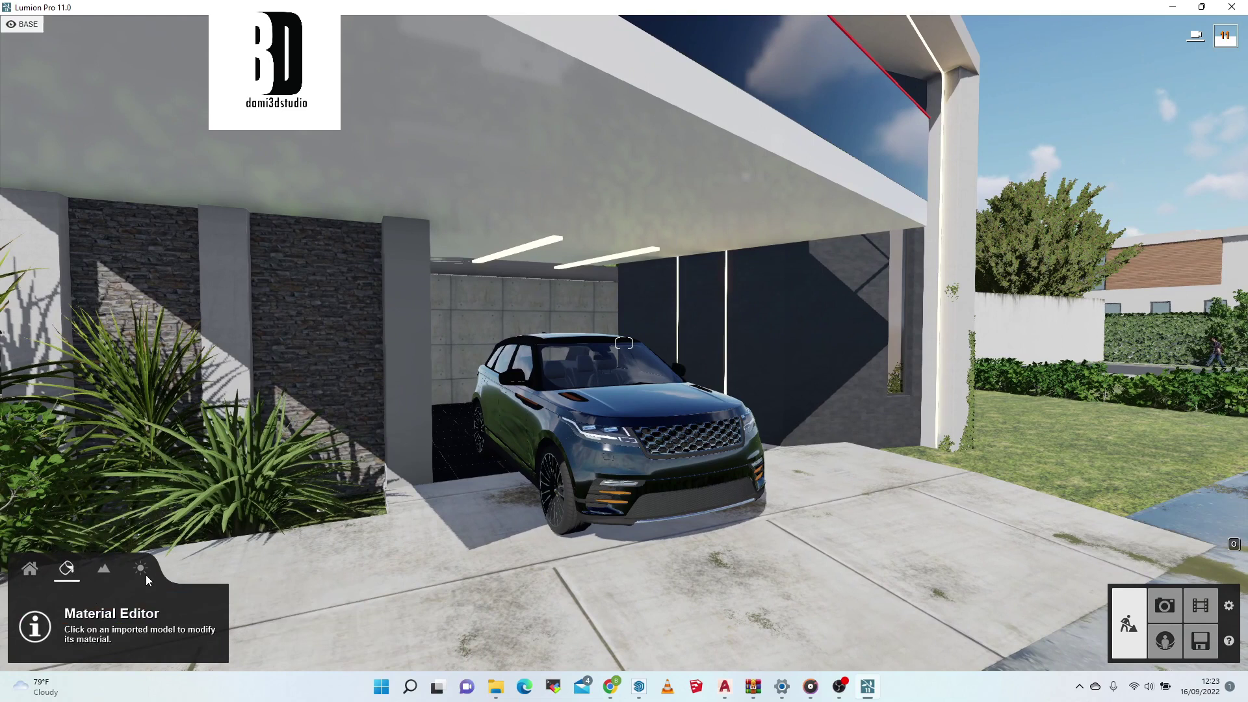
pyautogui.click(54, 574)
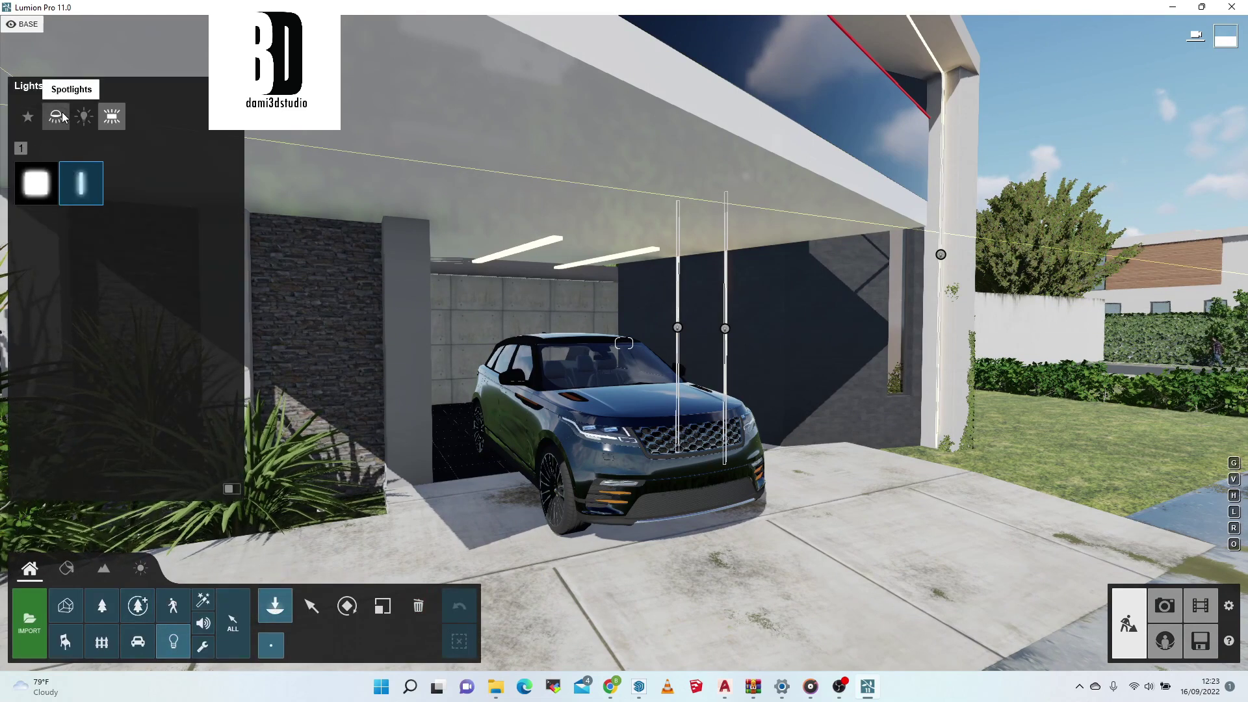
pyautogui.click(57, 114)
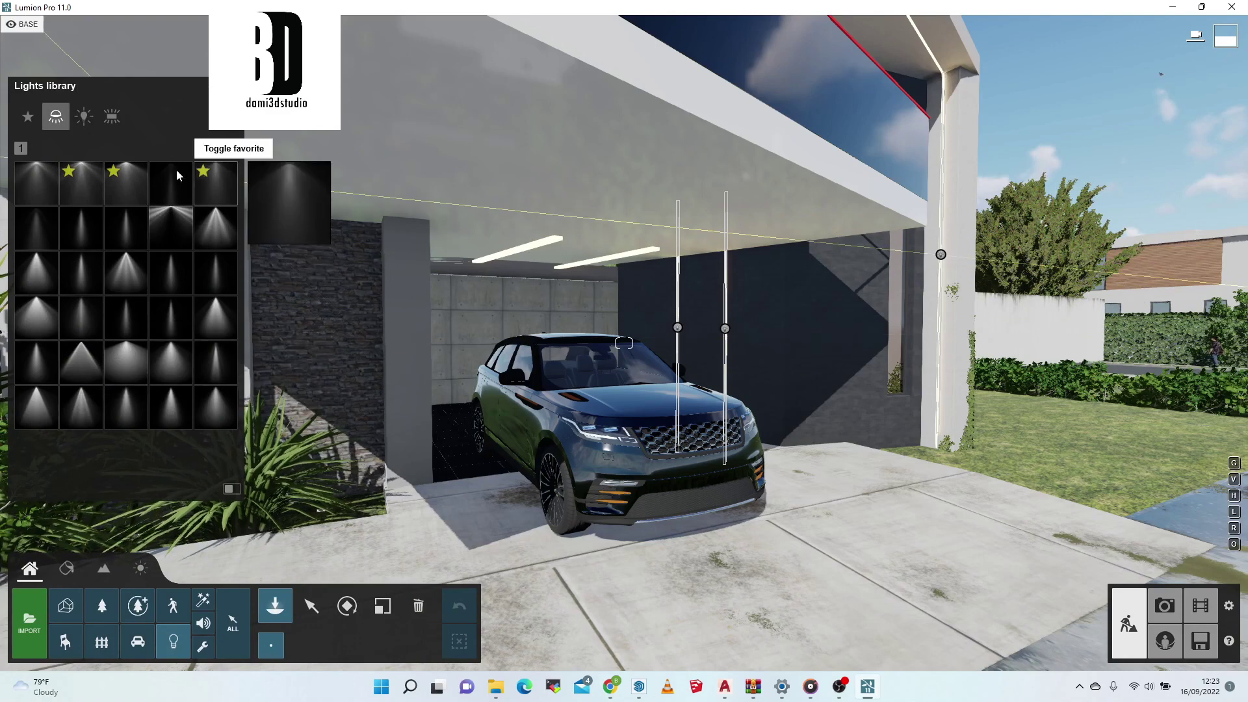
pyautogui.click(220, 185)
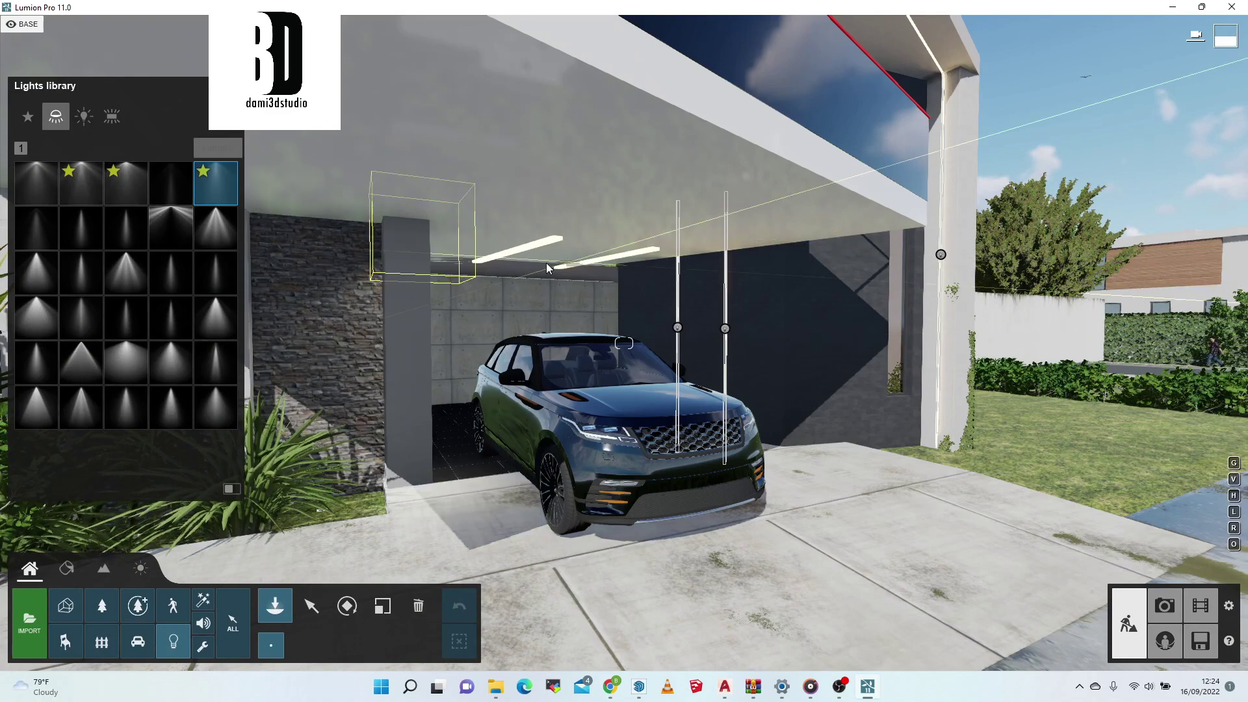
pyautogui.press('w')
pyautogui.moveTo(511, 275); pyautogui.dragTo(506, 237, button='right')
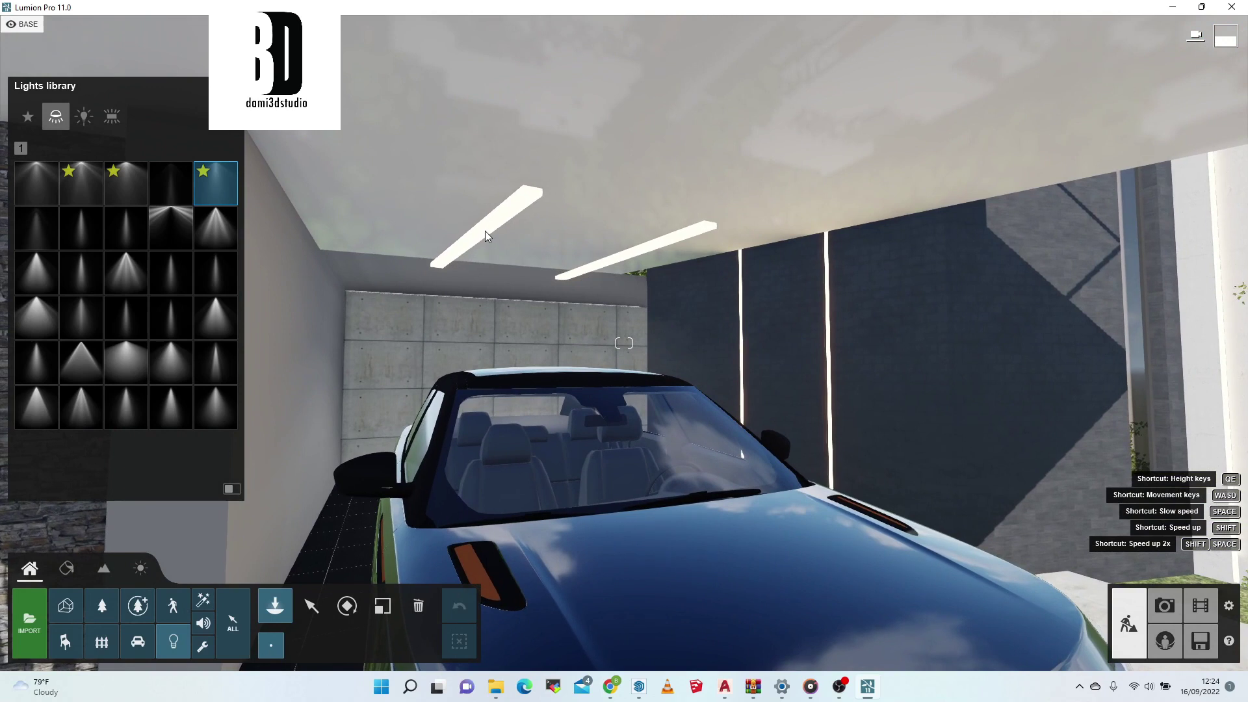
pyautogui.click(482, 229)
pyautogui.click(637, 256)
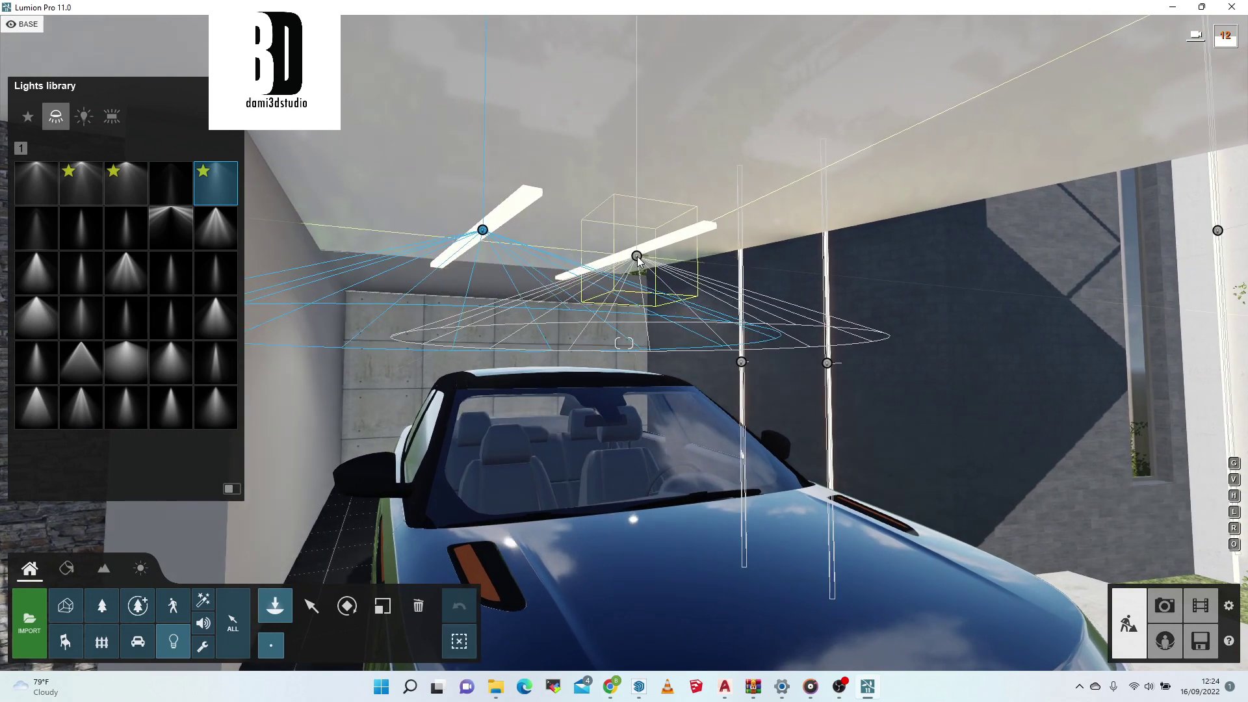
pyautogui.press('Escape')
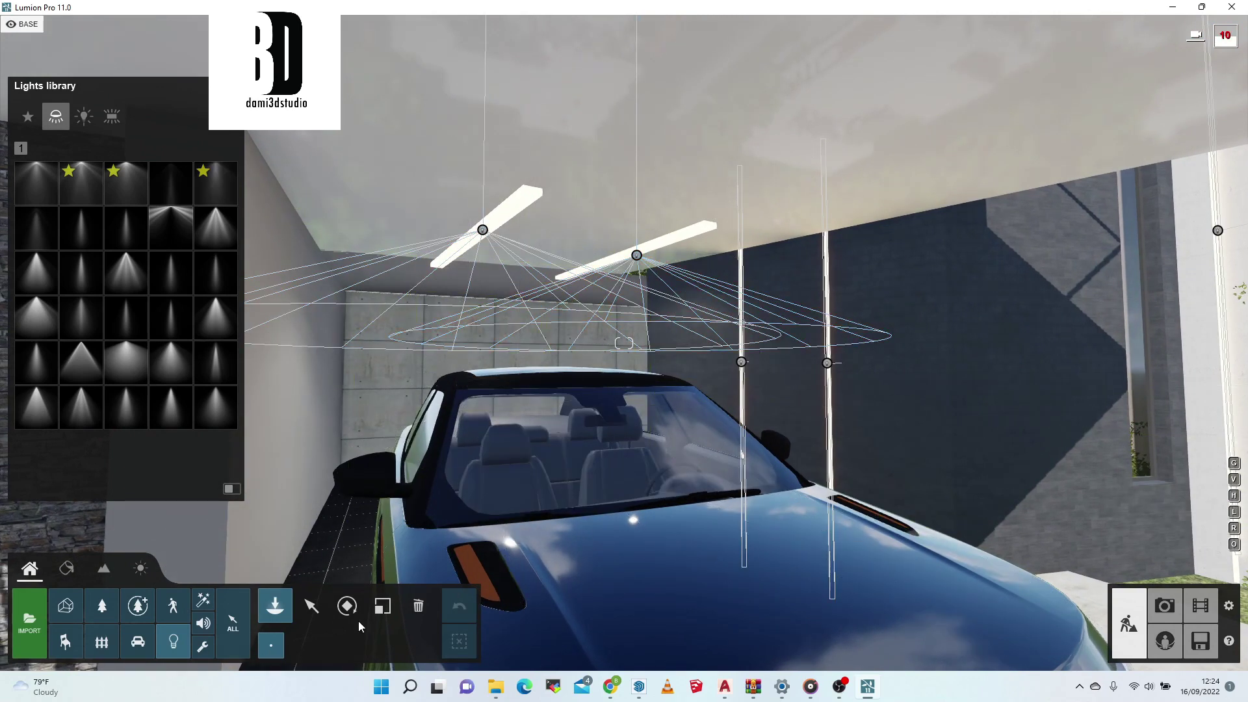
# Step: Select both carport ceiling spotlights and slightly lower their brightness
pyautogui.click(319, 608)
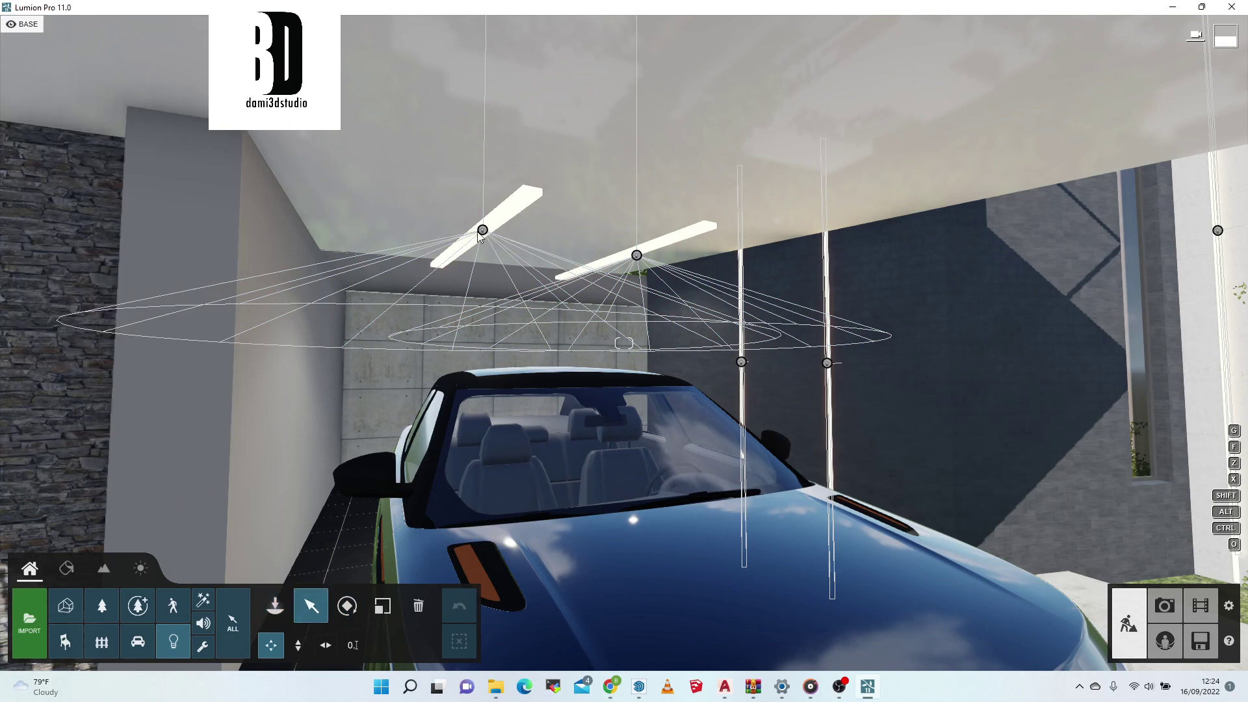
pyautogui.click(636, 256)
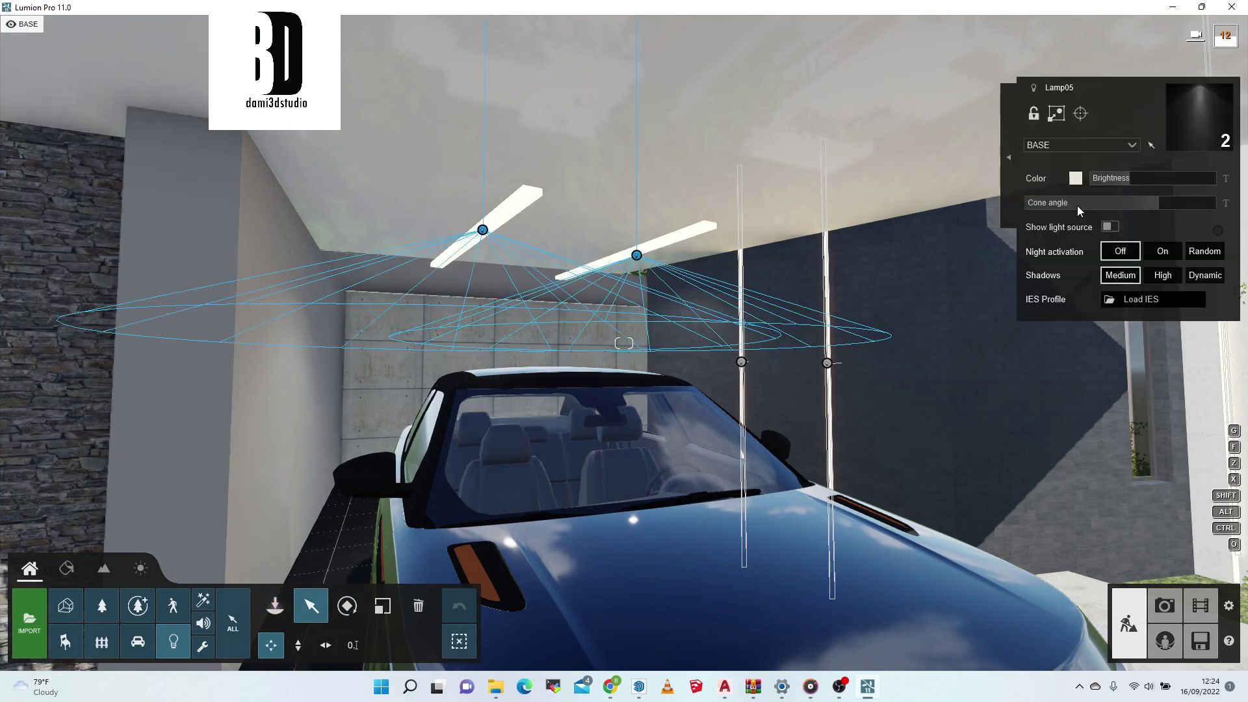
pyautogui.moveTo(1129, 182); pyautogui.dragTo(1117, 177)
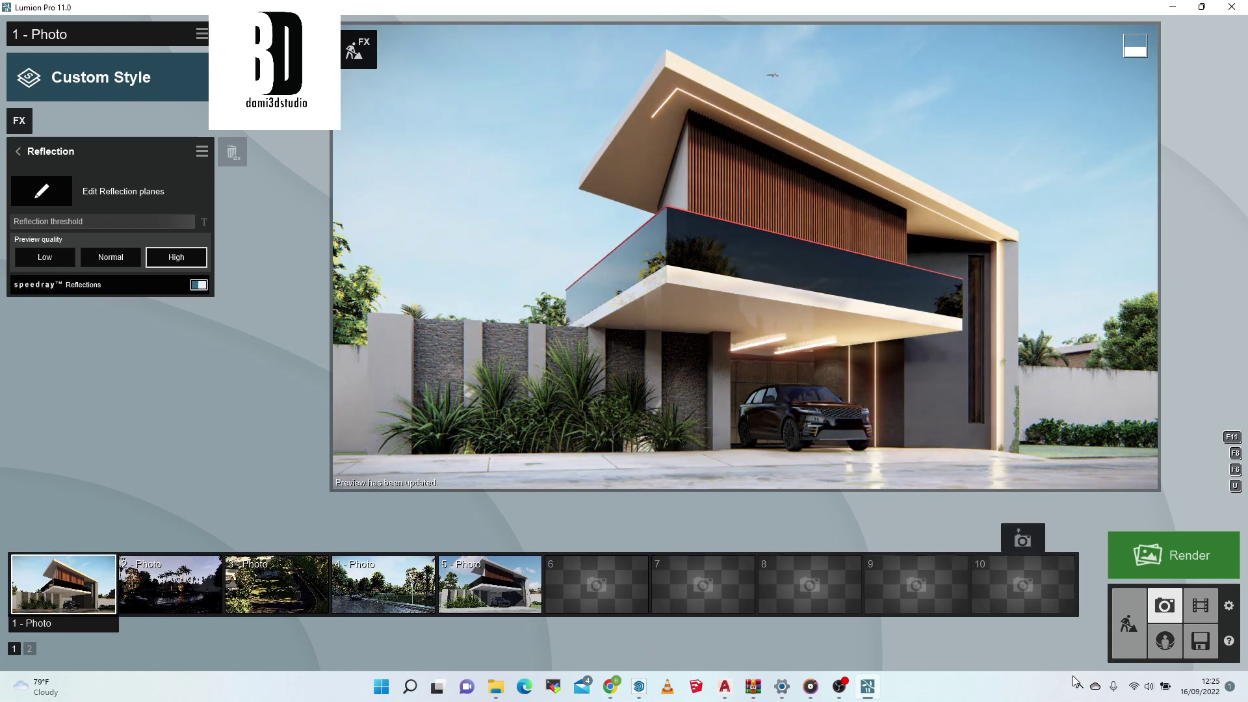
# Step: Return to build mode, give the lawn beside the driveway a denser, dark green grass material from the material library, and save the changes
pyautogui.click(1136, 636)
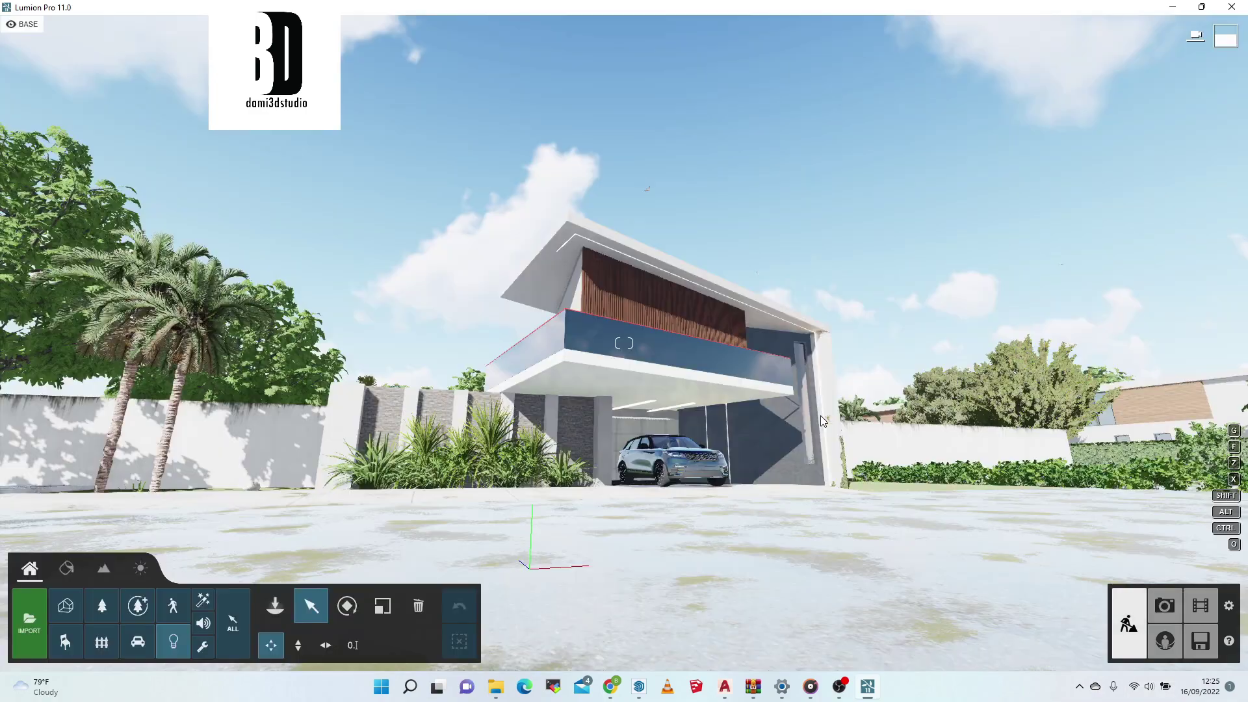
pyautogui.press('w')
pyautogui.press('q')
pyautogui.moveTo(825, 415); pyautogui.dragTo(871, 352, button='right')
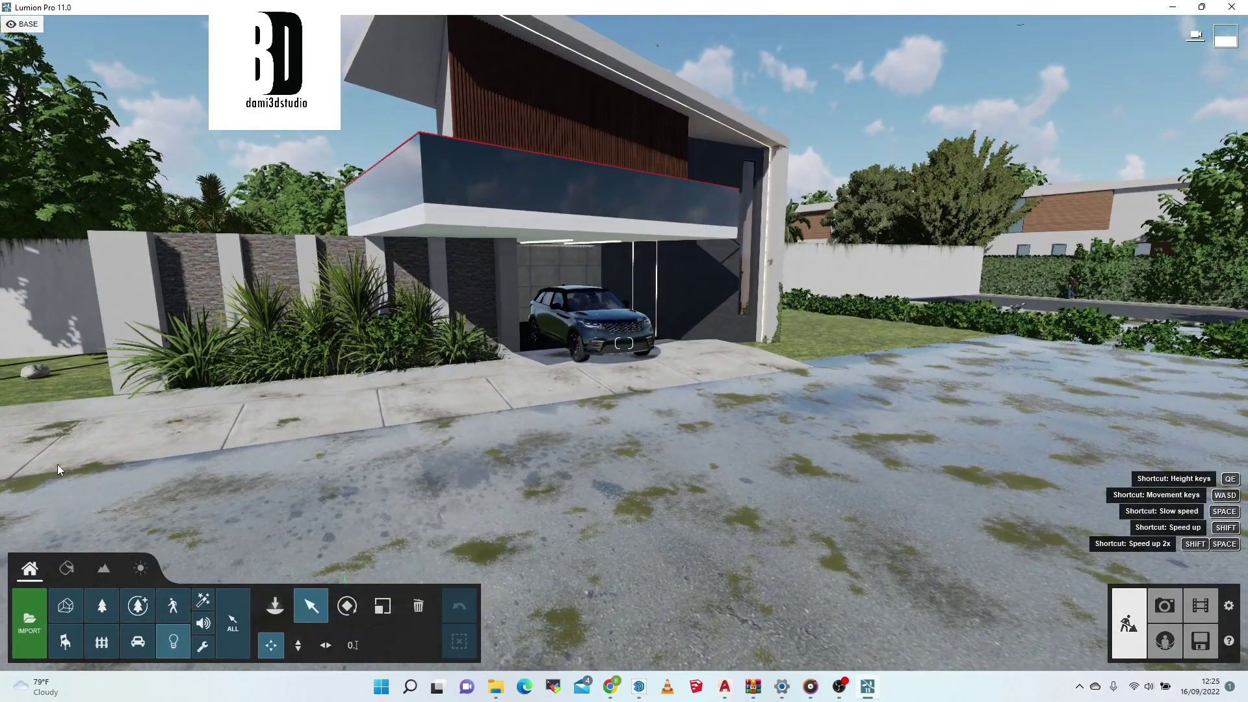
pyautogui.click(66, 571)
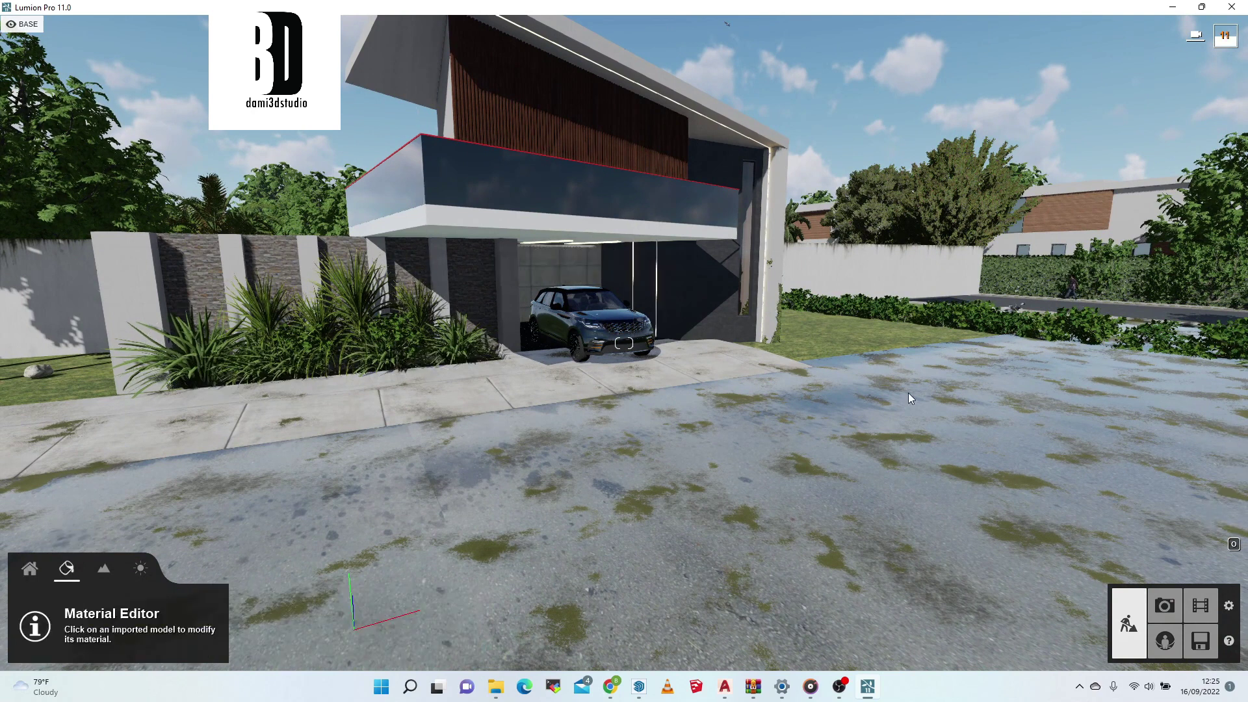
pyautogui.click(864, 333)
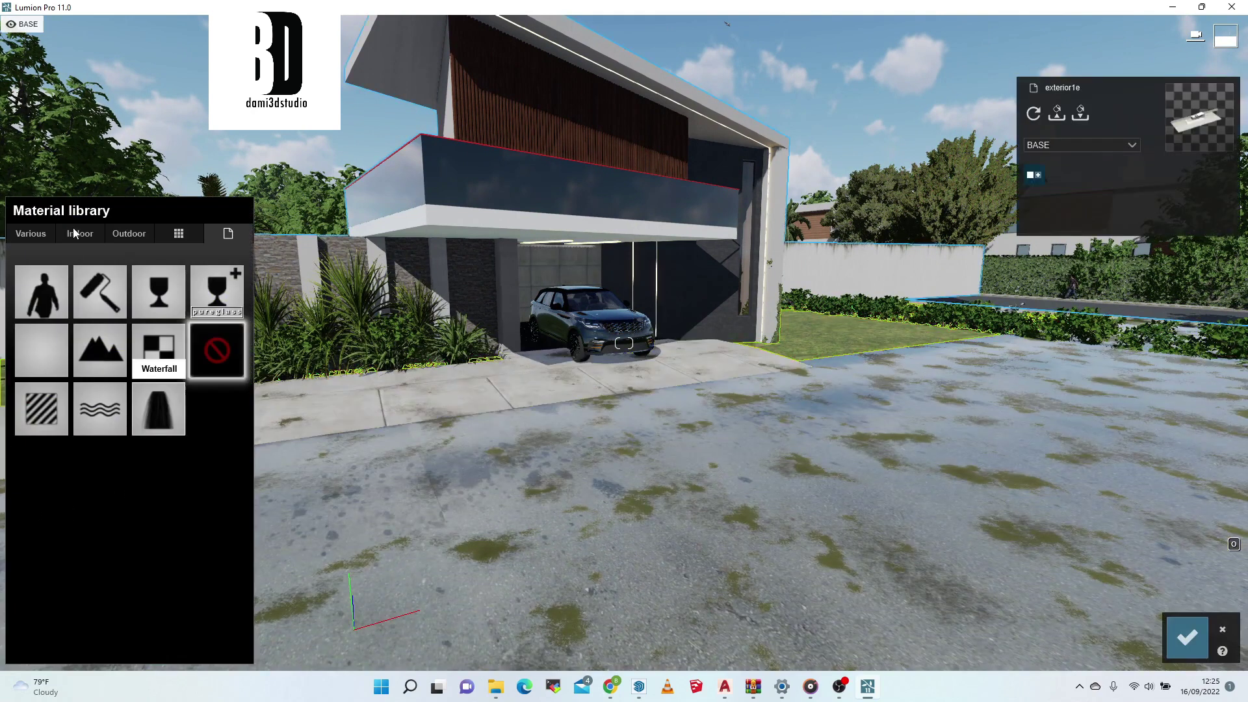
pyautogui.click(32, 233)
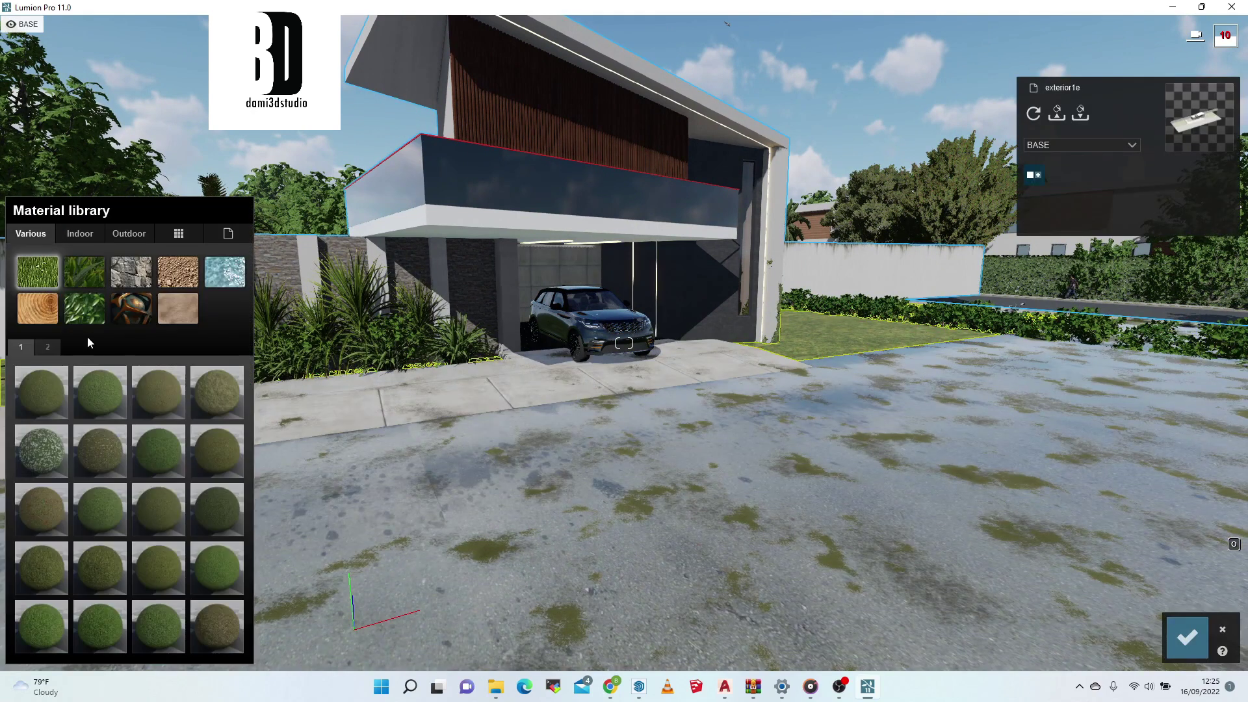
pyautogui.click(80, 278)
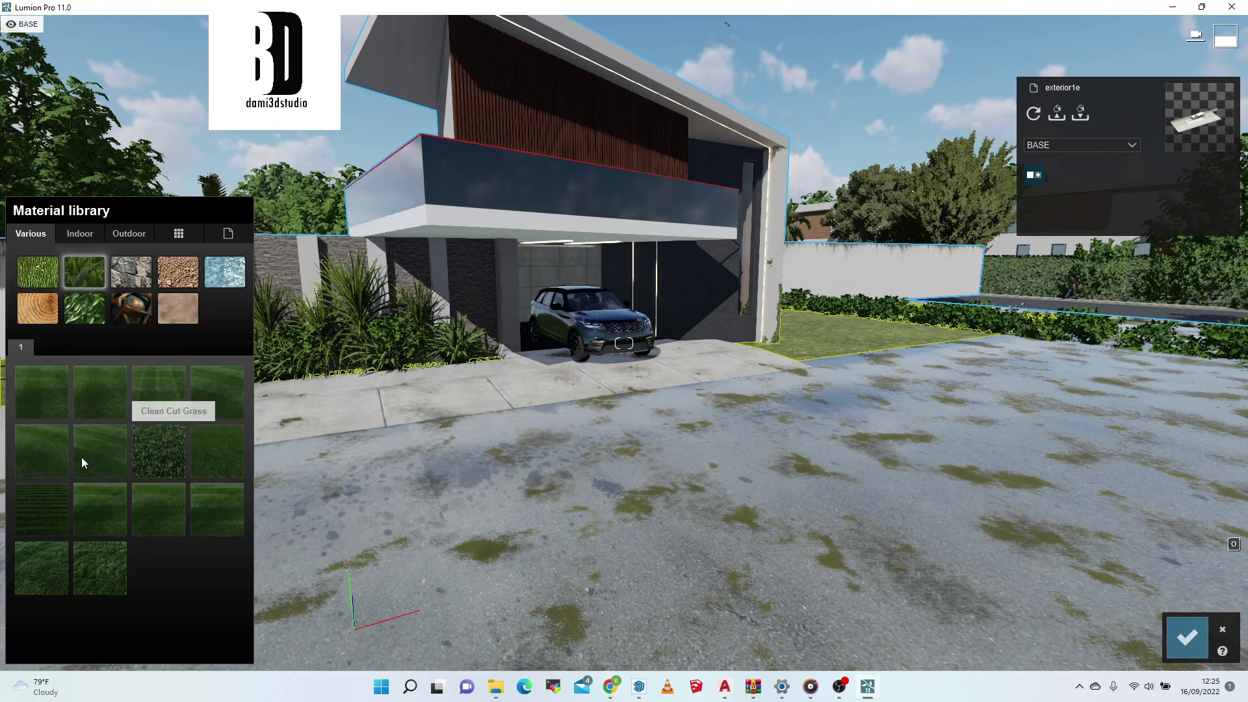
pyautogui.click(52, 572)
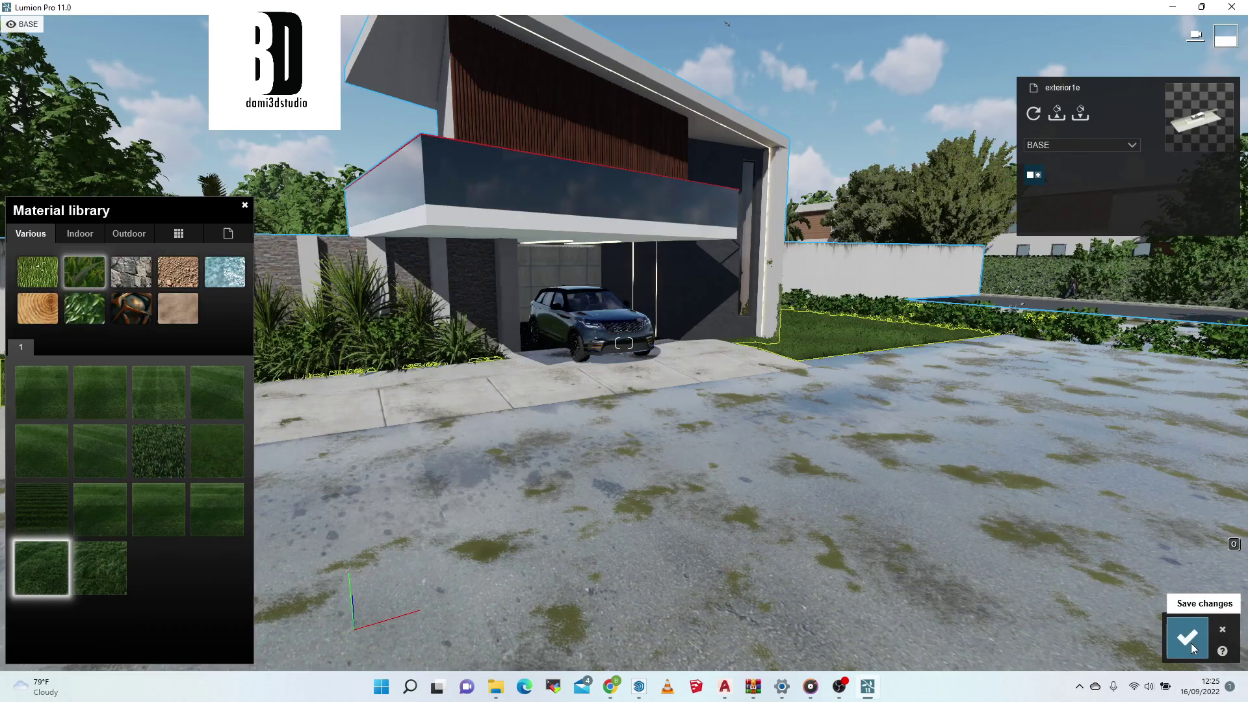
pyautogui.click(1186, 637)
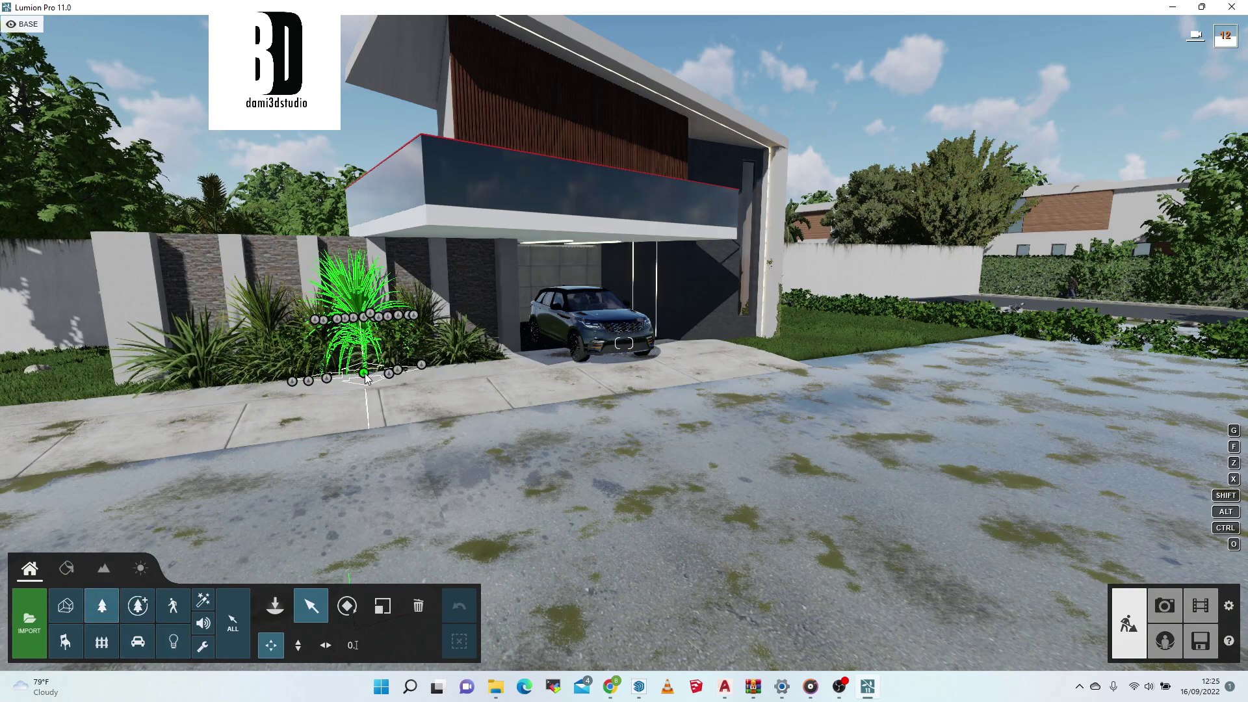
# Step: Copy spiky plants from the front wall's planting bed to the lawn corner beside the lit column
pyautogui.moveTo(365, 378); pyautogui.dragTo(782, 354)
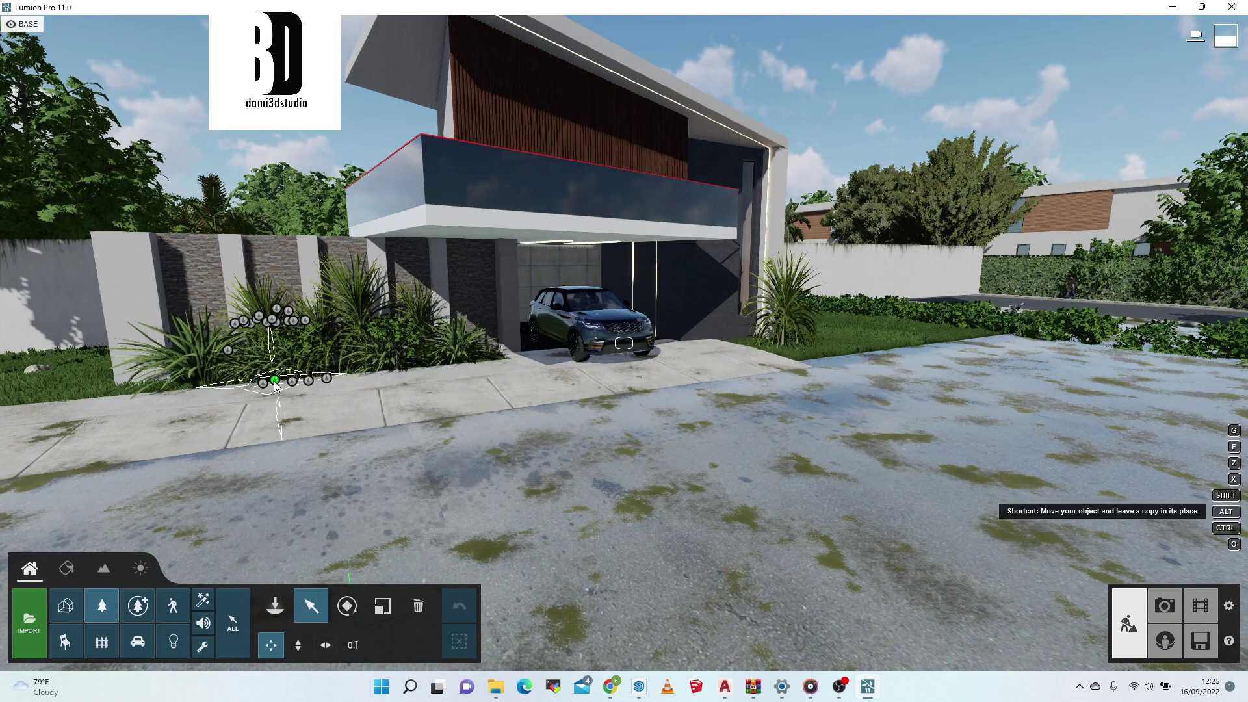
pyautogui.keyDown('alt'); pyautogui.moveTo(274, 380); pyautogui.dragTo(807, 358); pyautogui.keyUp('alt')
pyautogui.moveTo(462, 361); pyautogui.dragTo(850, 364)
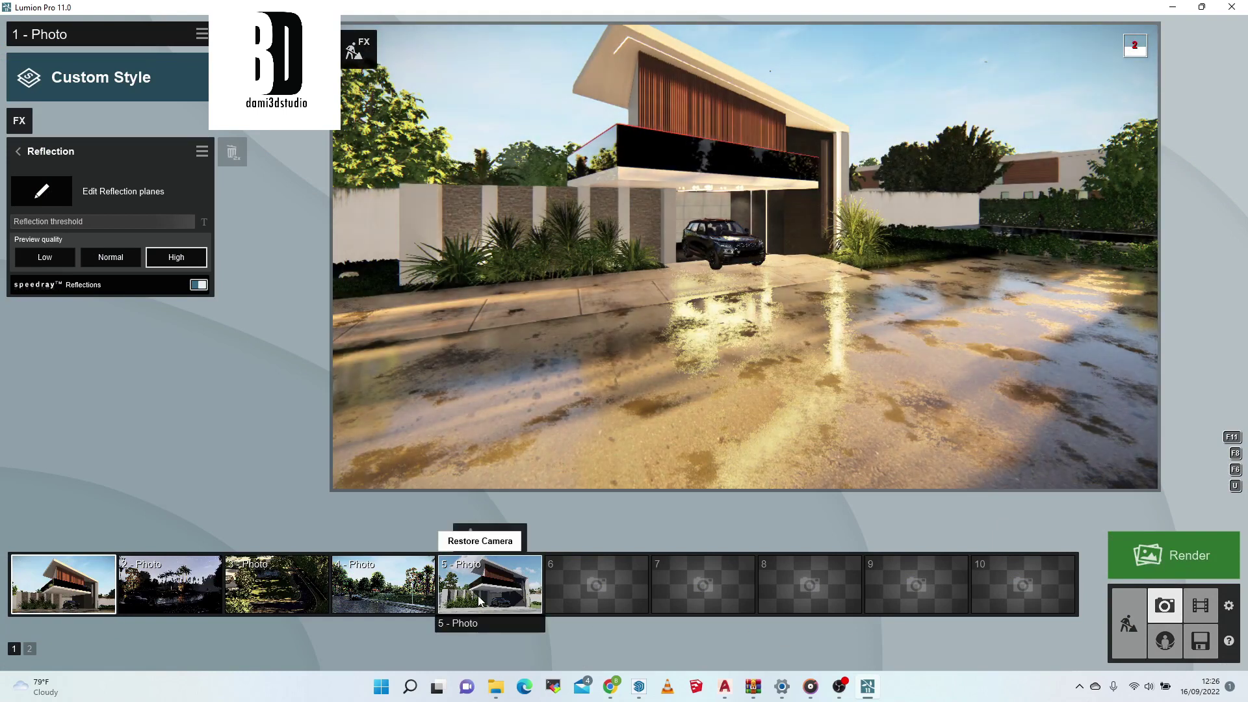
# Step: Switch to photo mode and check the new planting from the photo 5 and photo 1 cameras
pyautogui.click(478, 596)
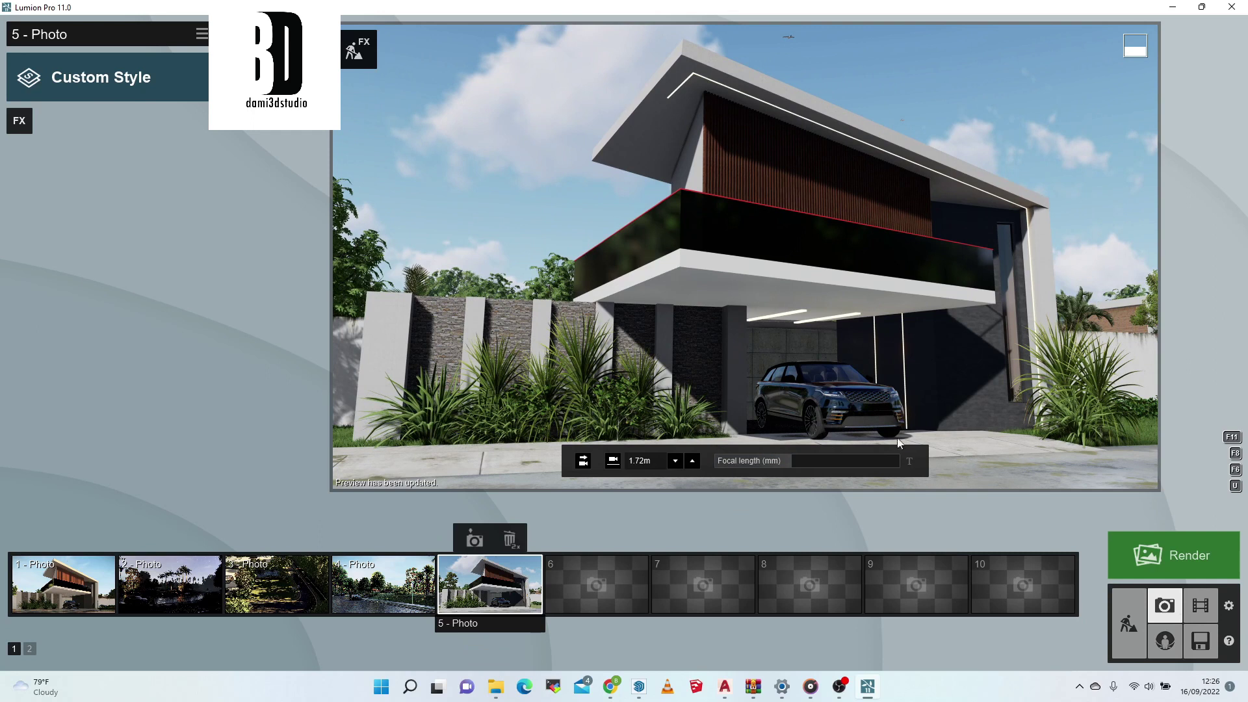
pyautogui.moveTo(75, 592)
pyautogui.click(76, 591)
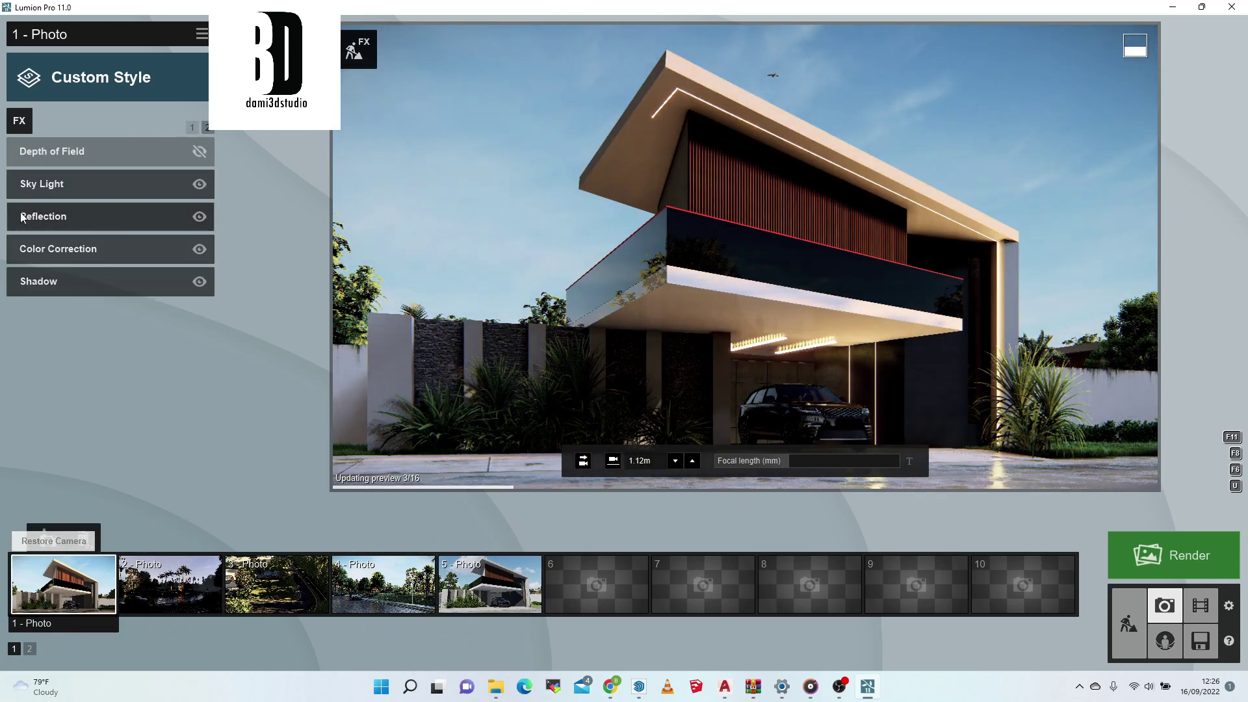
# Step: Raise the precipitation phase of photo 1's Precipitation effect to slightly over half and update the preview
pyautogui.click(193, 128)
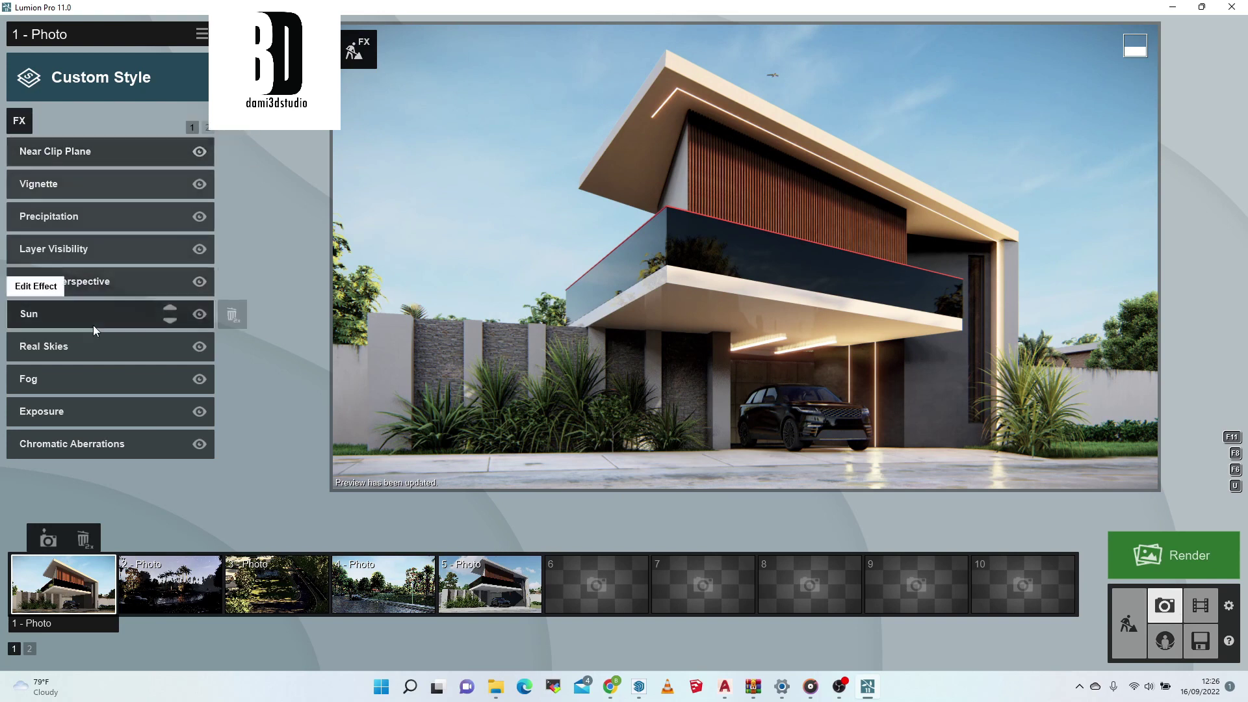
pyautogui.click(87, 220)
pyautogui.click(87, 219)
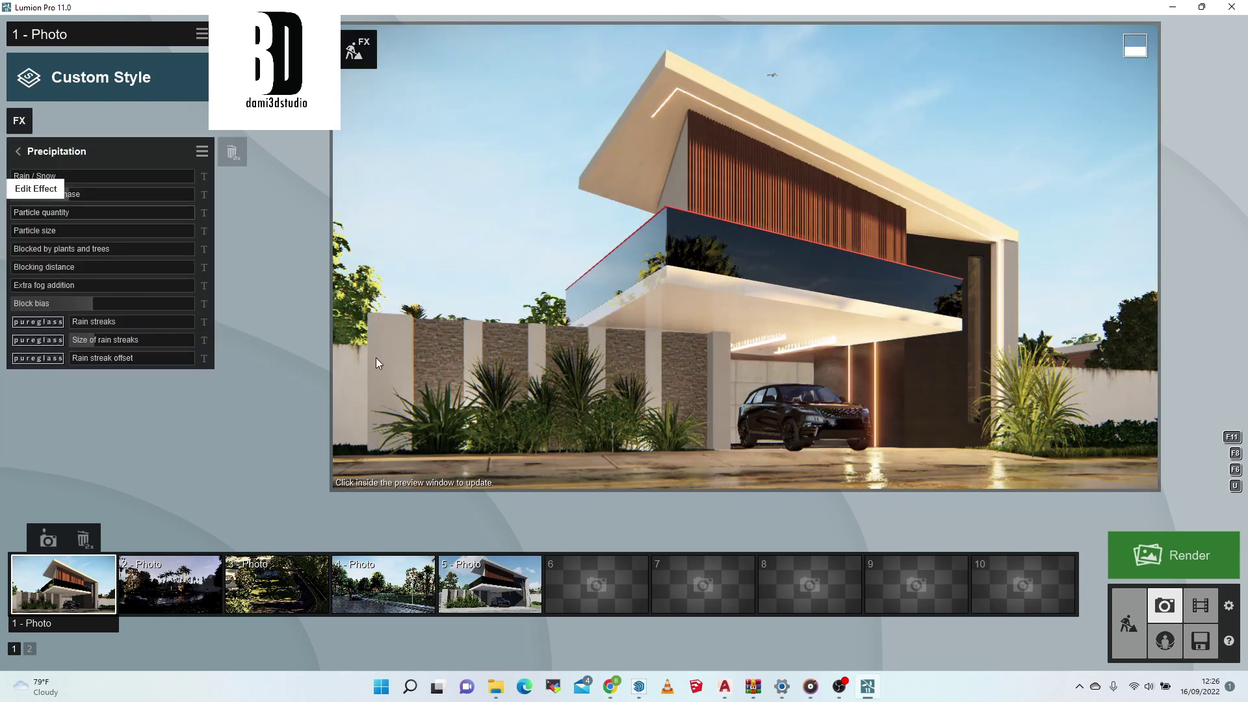
pyautogui.moveTo(72, 196); pyautogui.dragTo(115, 181)
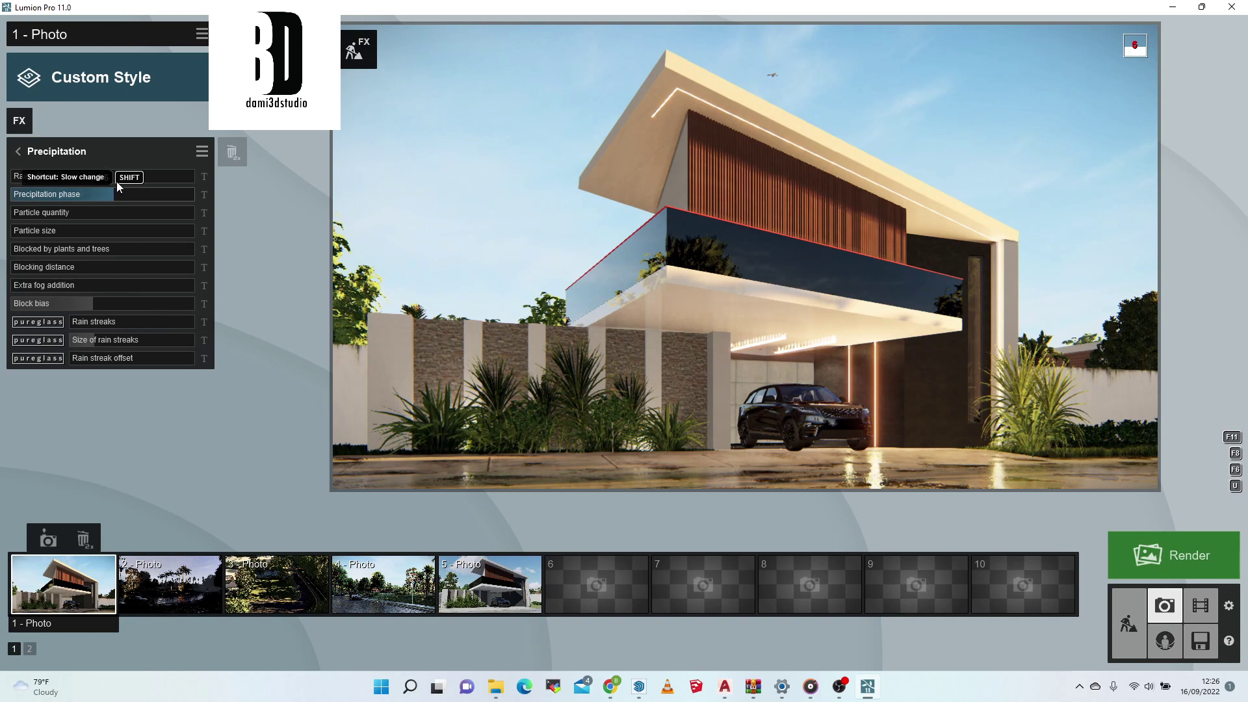
pyautogui.click(973, 462)
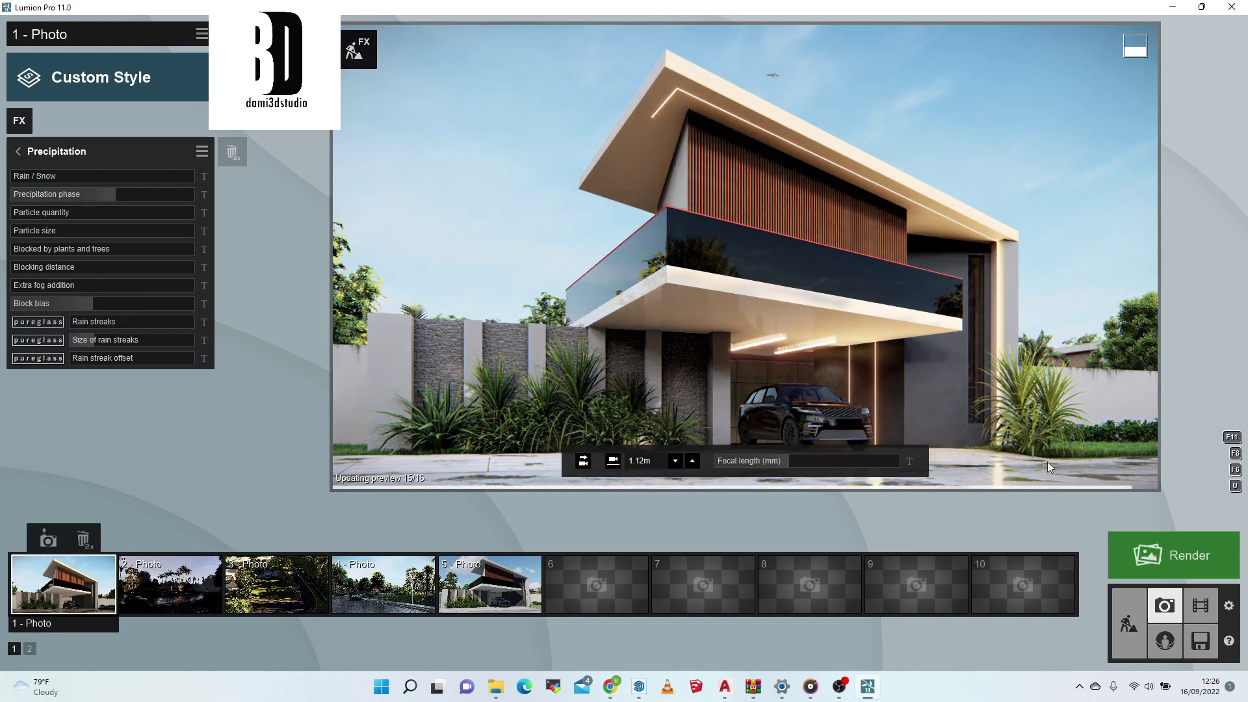
# Step: Return to build mode and place the second dog model from the People and Animals library on the driveway beside the car
pyautogui.moveTo(1023, 618)
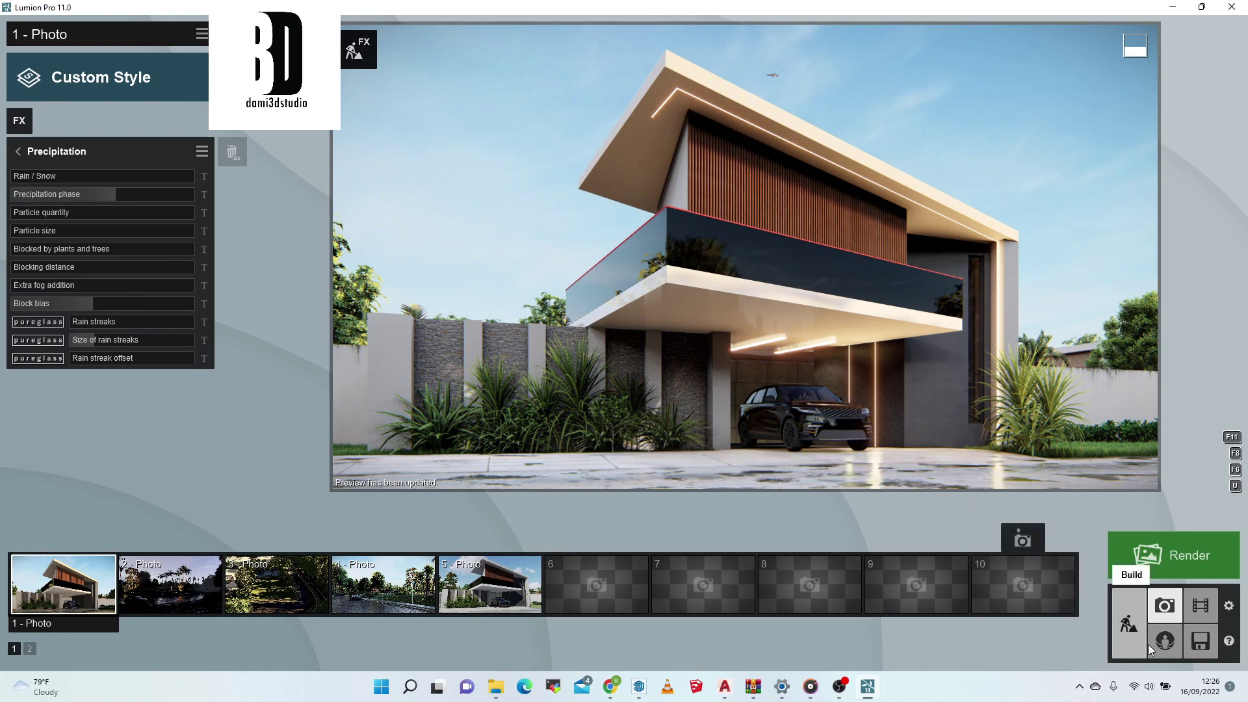
pyautogui.click(1130, 625)
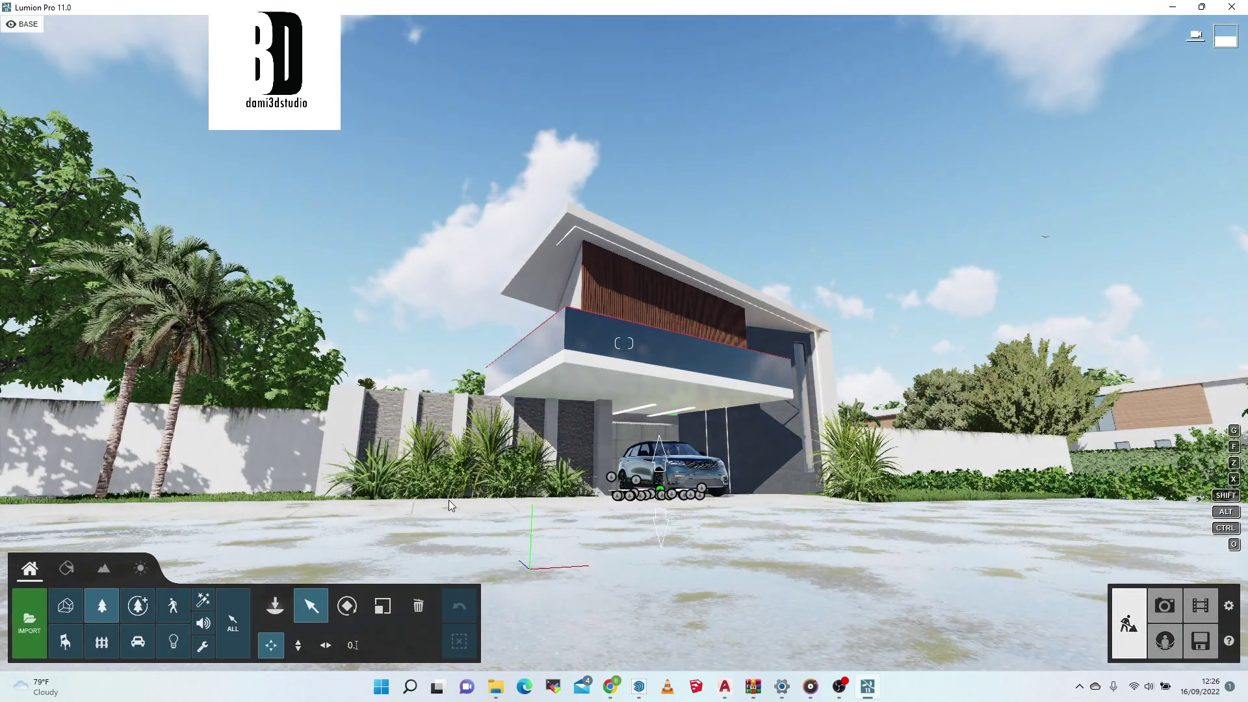
pyautogui.click(173, 605)
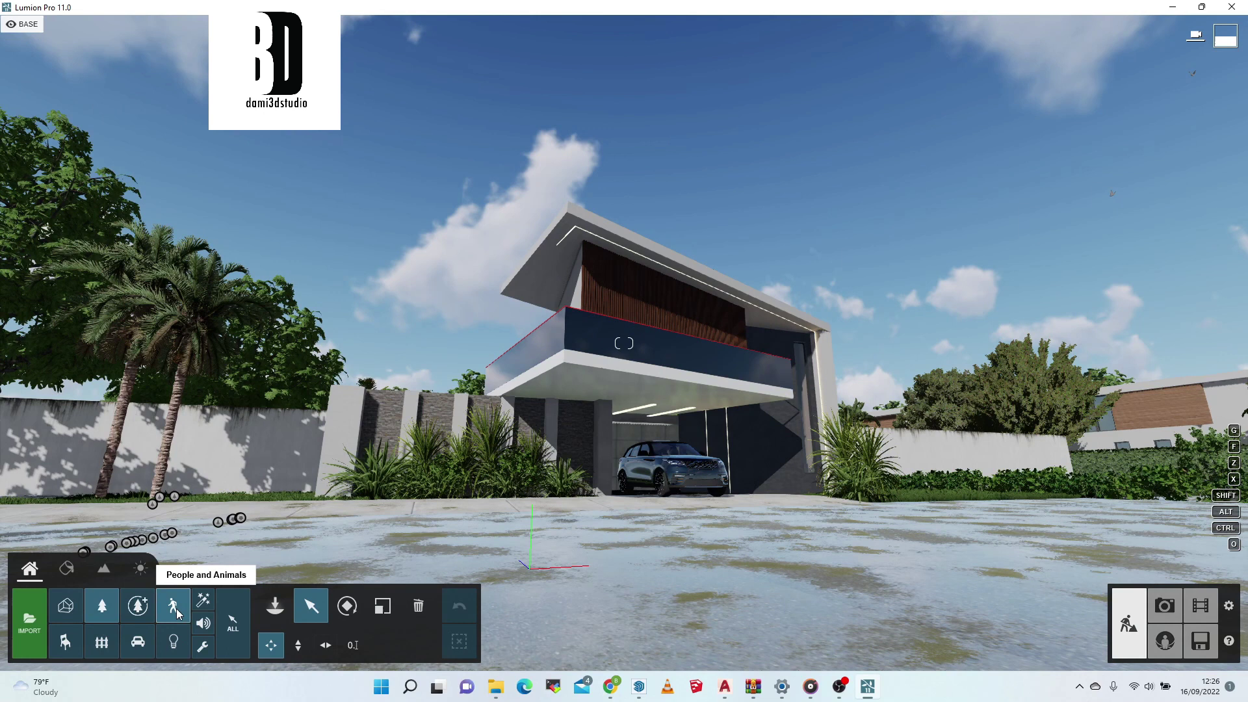
pyautogui.click(275, 606)
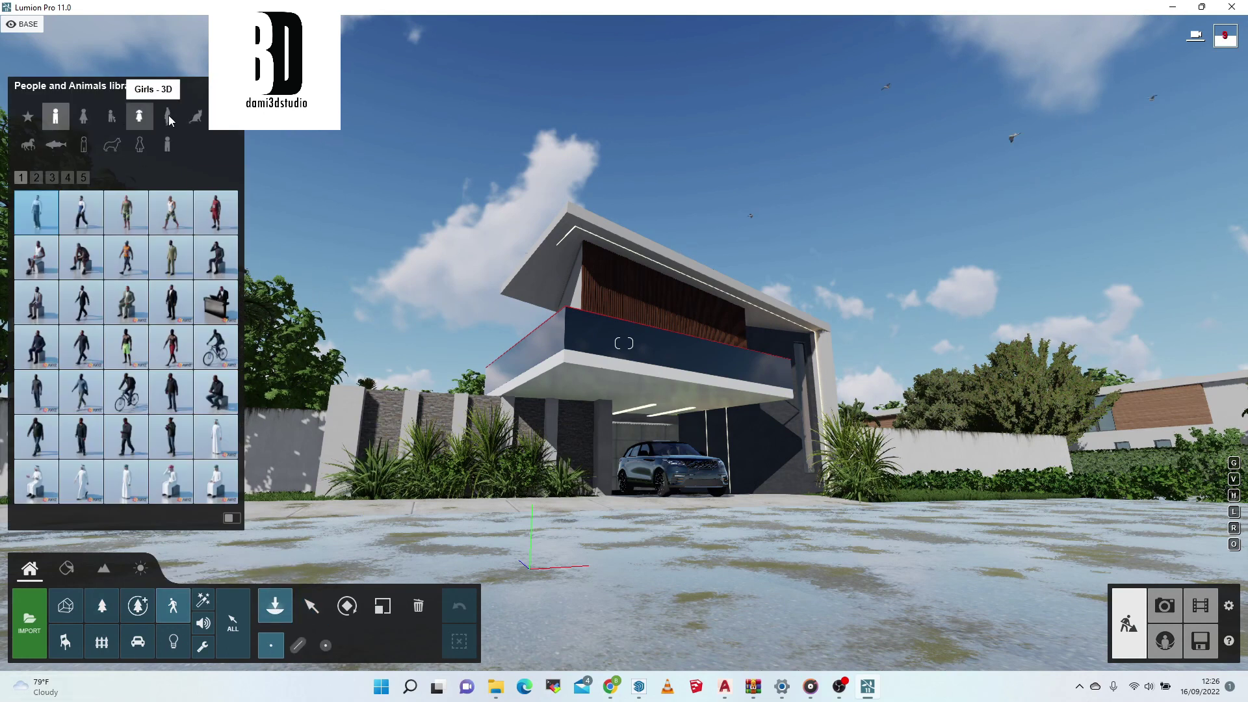
pyautogui.click(187, 116)
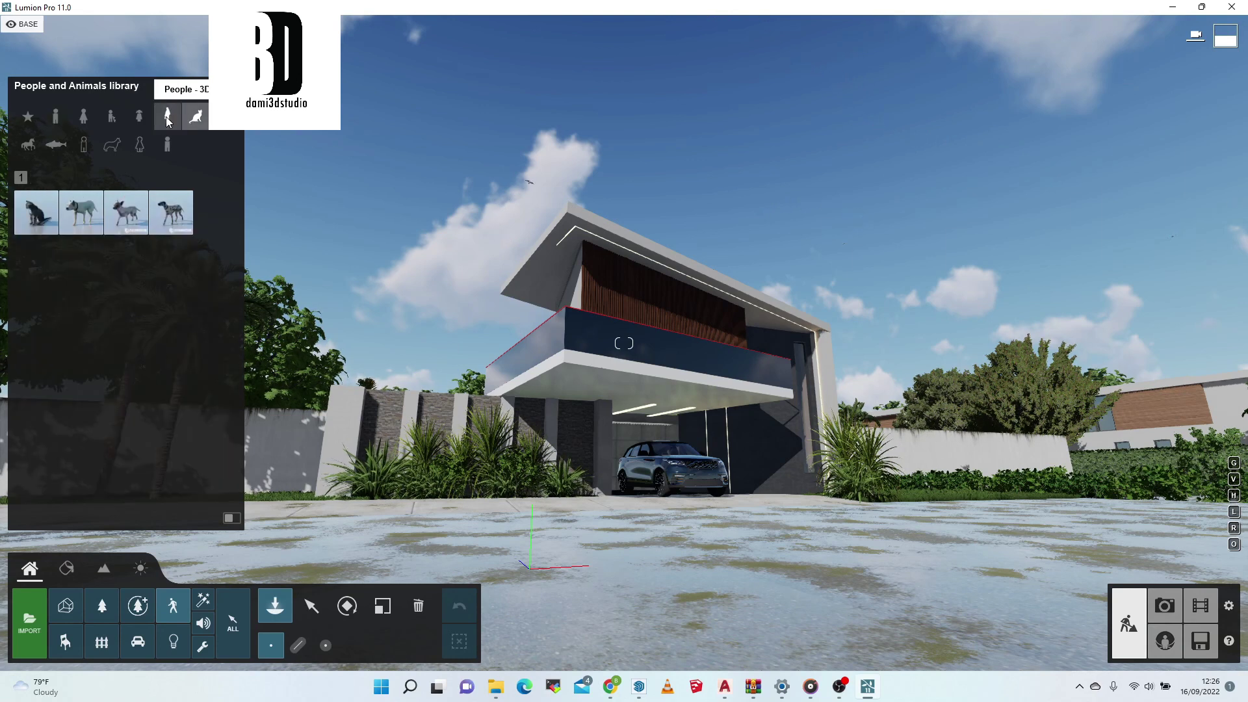
pyautogui.click(83, 225)
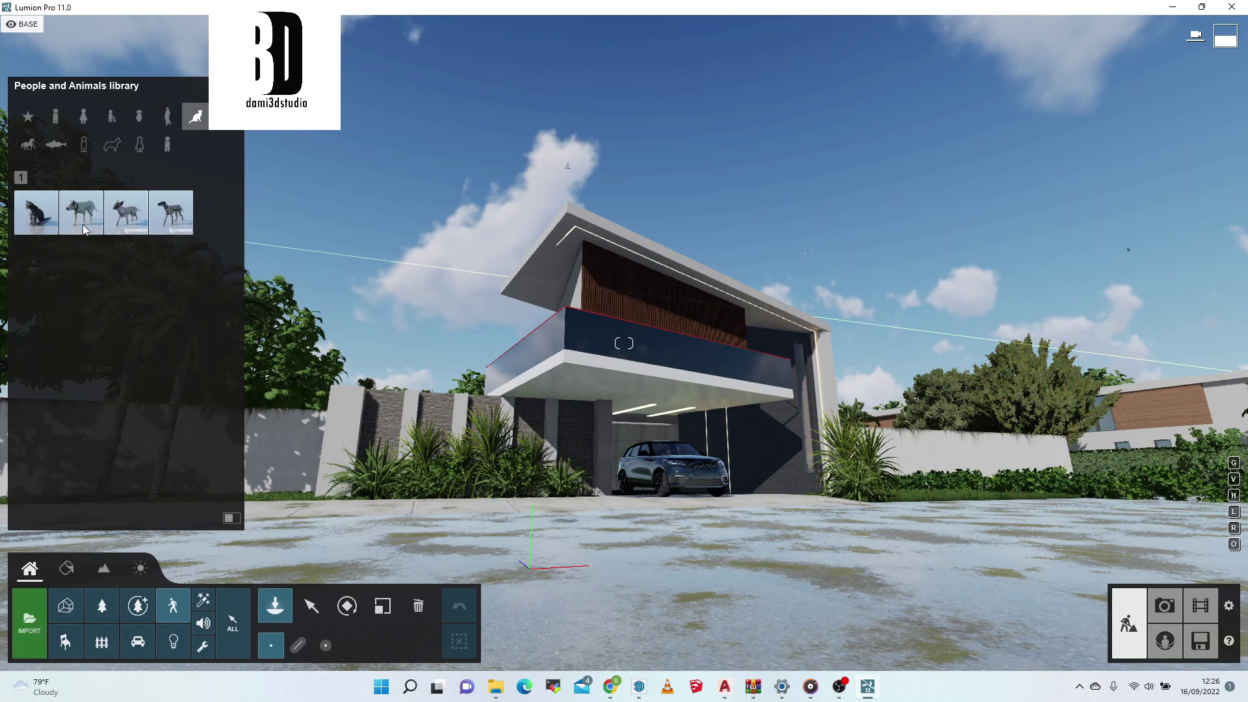
pyautogui.click(118, 217)
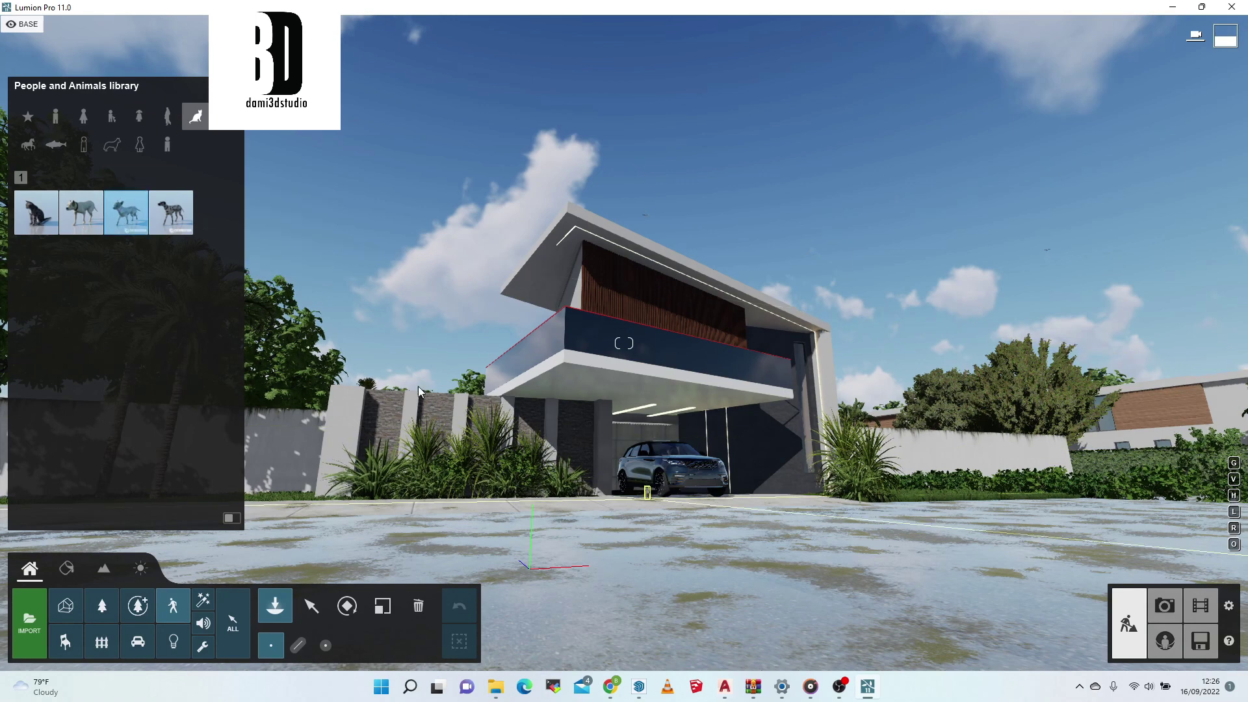
pyautogui.click(88, 218)
pyautogui.moveTo(416, 389); pyautogui.dragTo(369, 447, button='right')
pyautogui.press('w')
pyautogui.click(368, 448)
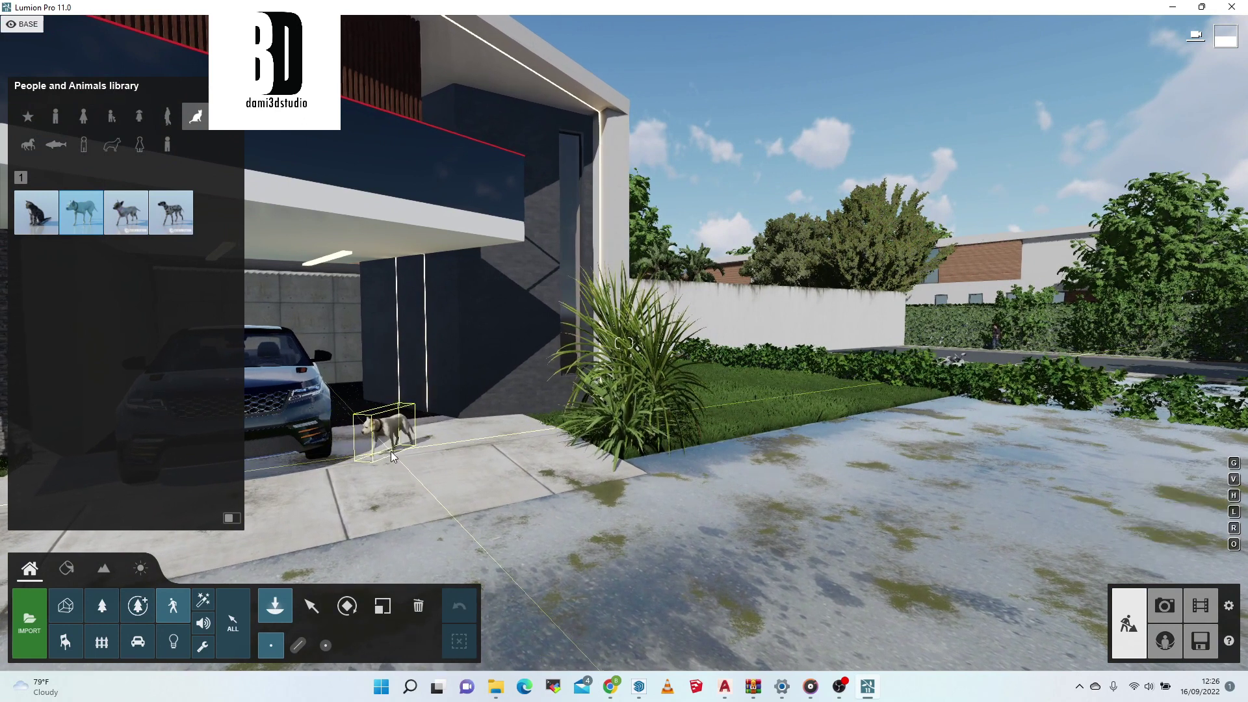
pyautogui.click(393, 453)
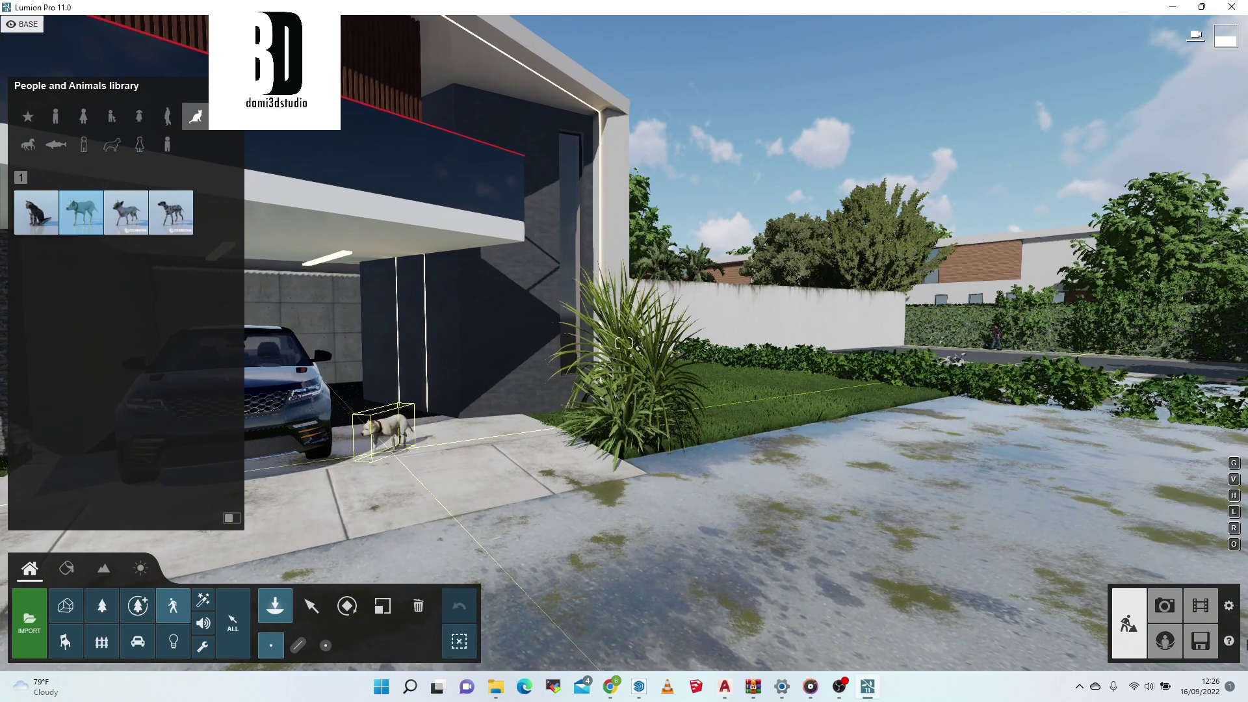
# Step: Switch to photo mode to check the dog beside the car
pyautogui.click(1165, 605)
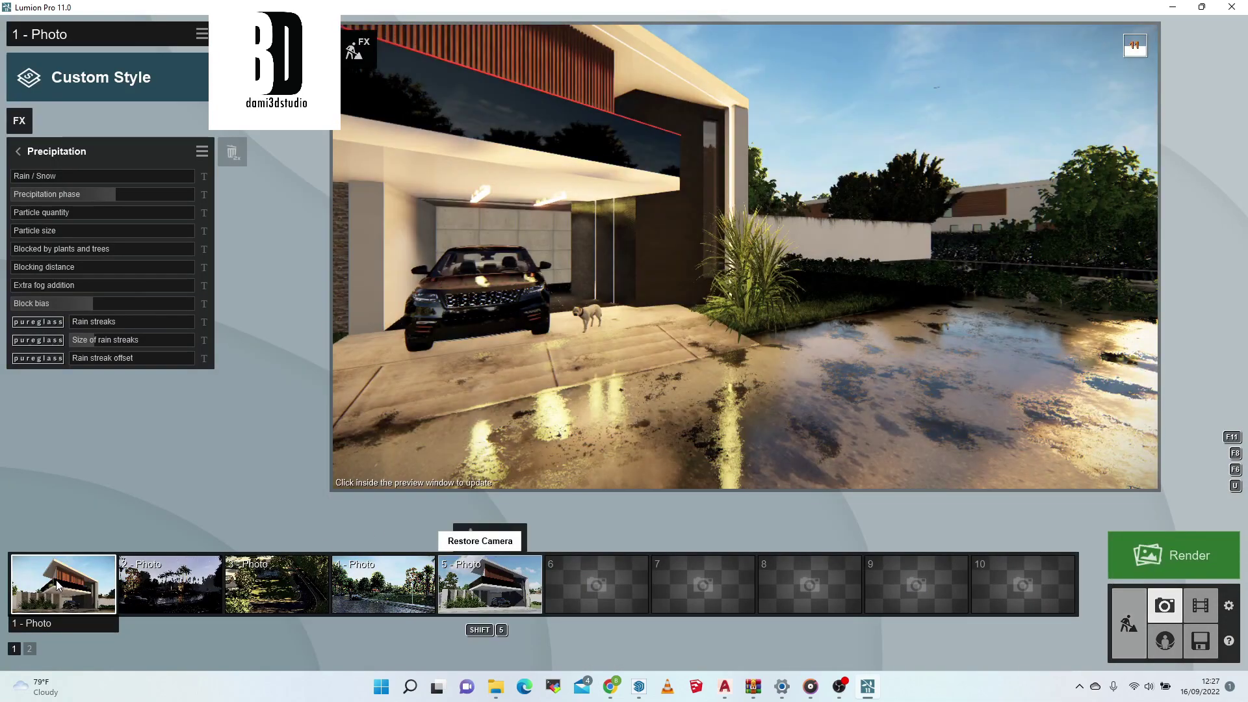